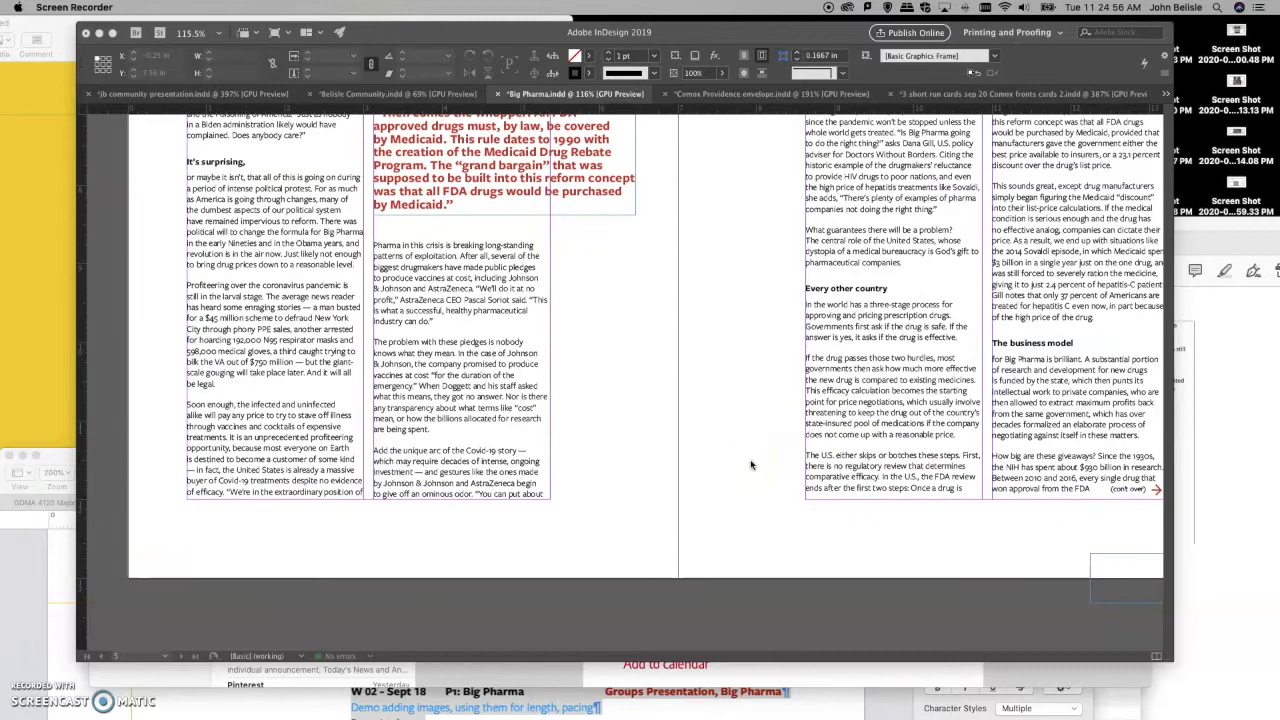
# Step: Look over the Big Pharma spreads, from the illustrated page with the pill to the two-column text and pull quote on page 5
pyautogui.scroll(4, 751, 464)
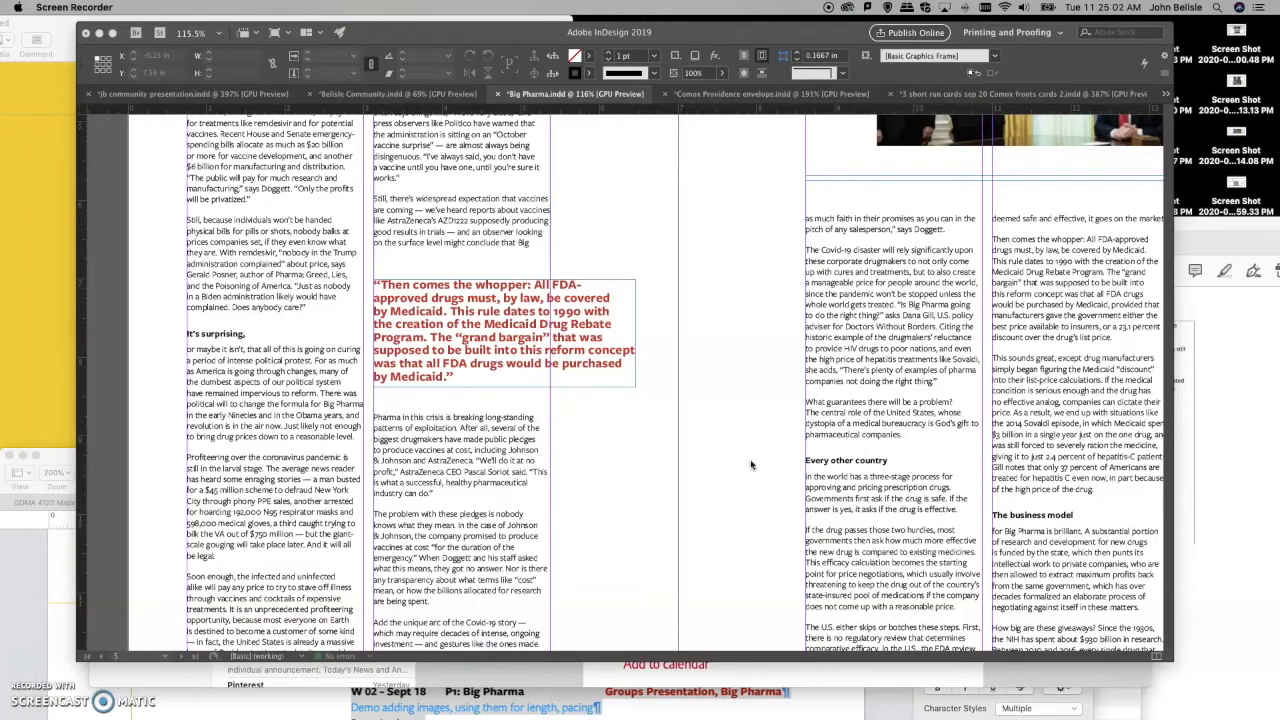
pyautogui.scroll(10, 751, 464)
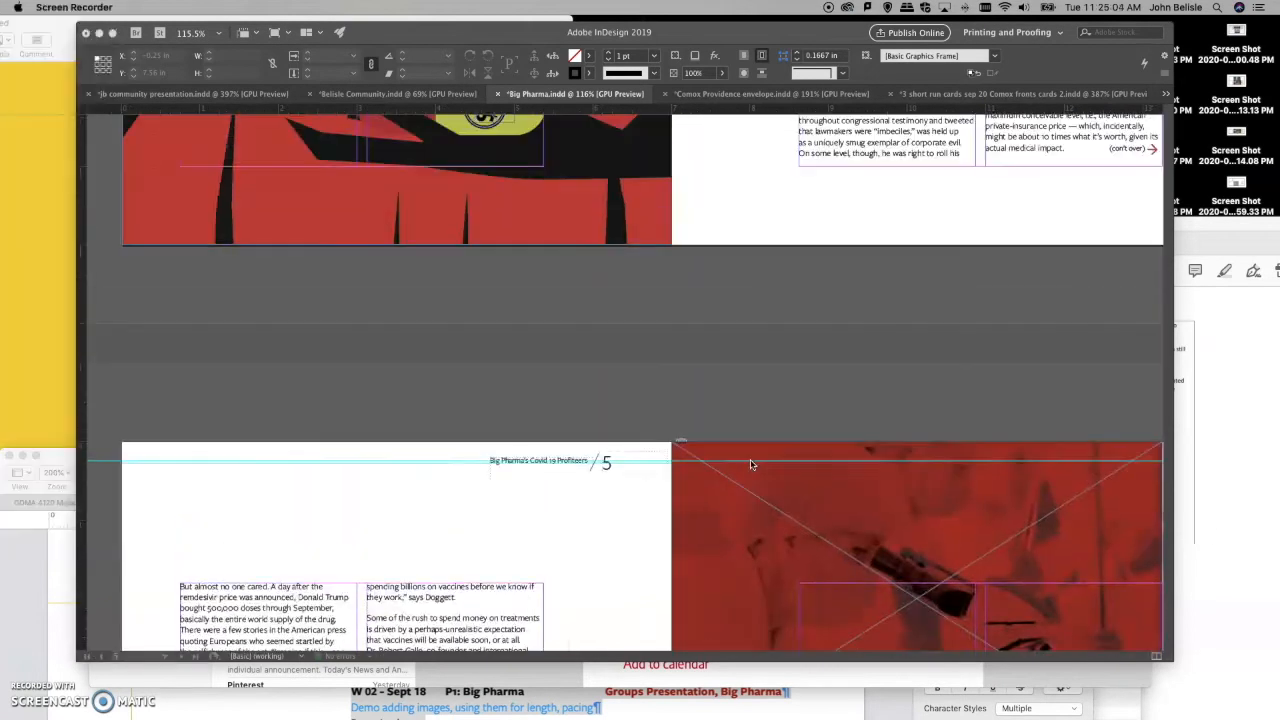
pyautogui.scroll(5, 751, 464)
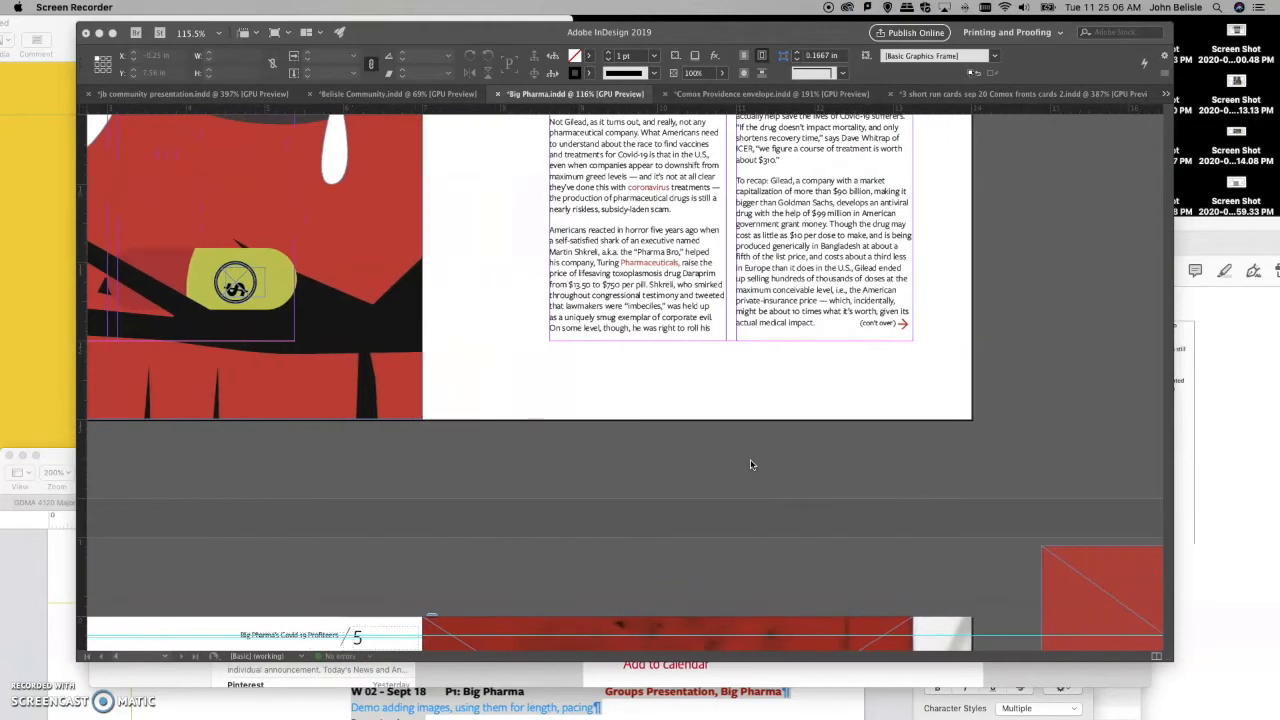
pyautogui.hscroll(-4, 751, 464)
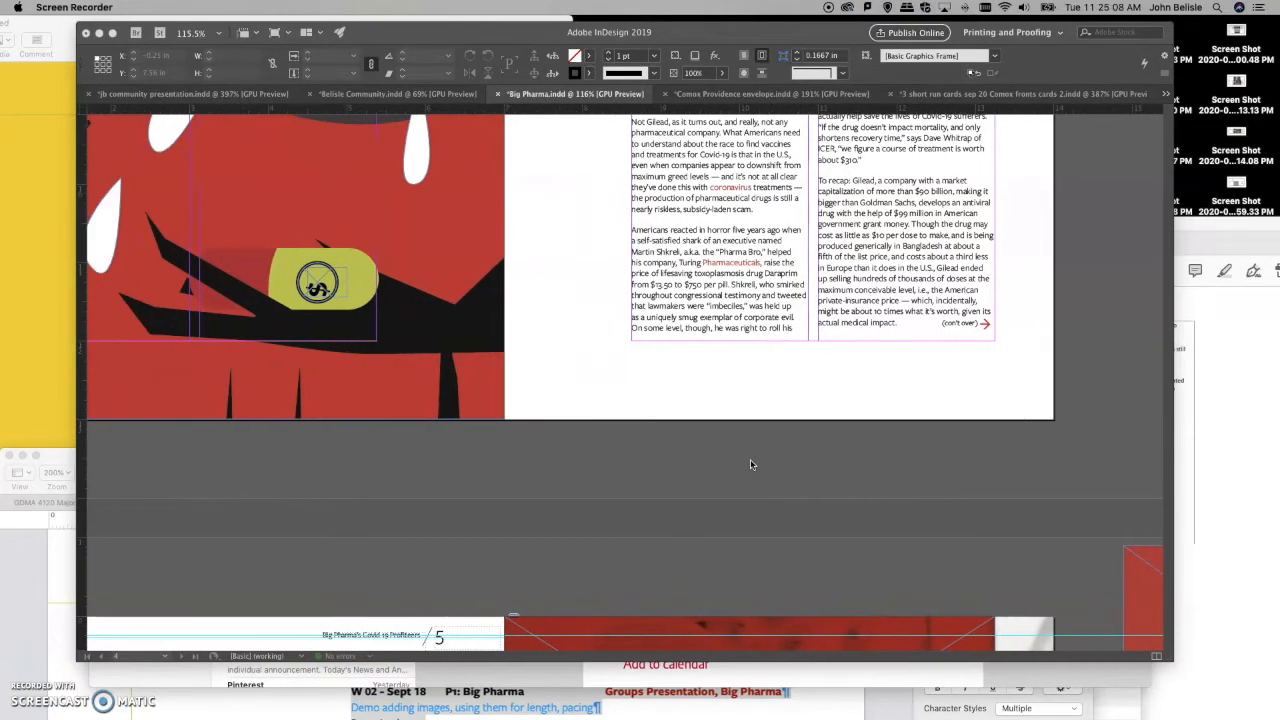
pyautogui.scroll(-10, 750, 464)
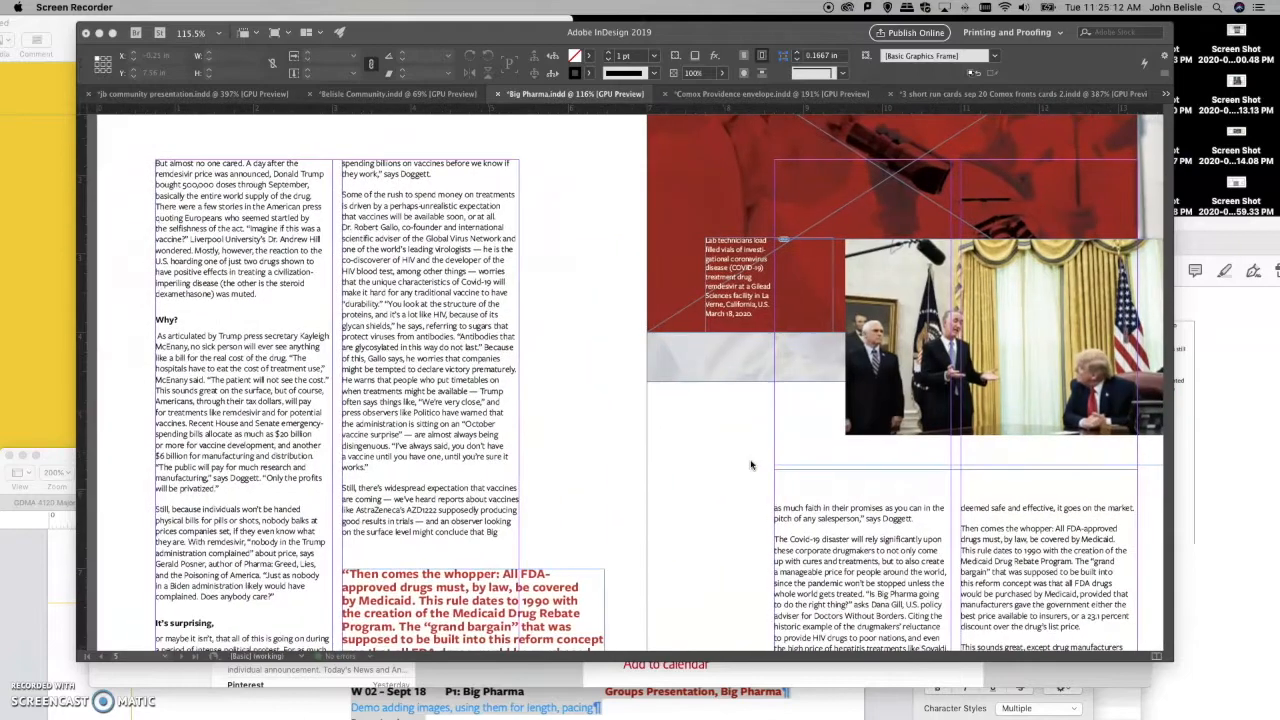
pyautogui.scroll(-1, 751, 464)
pyautogui.hscroll(-1, 751, 464)
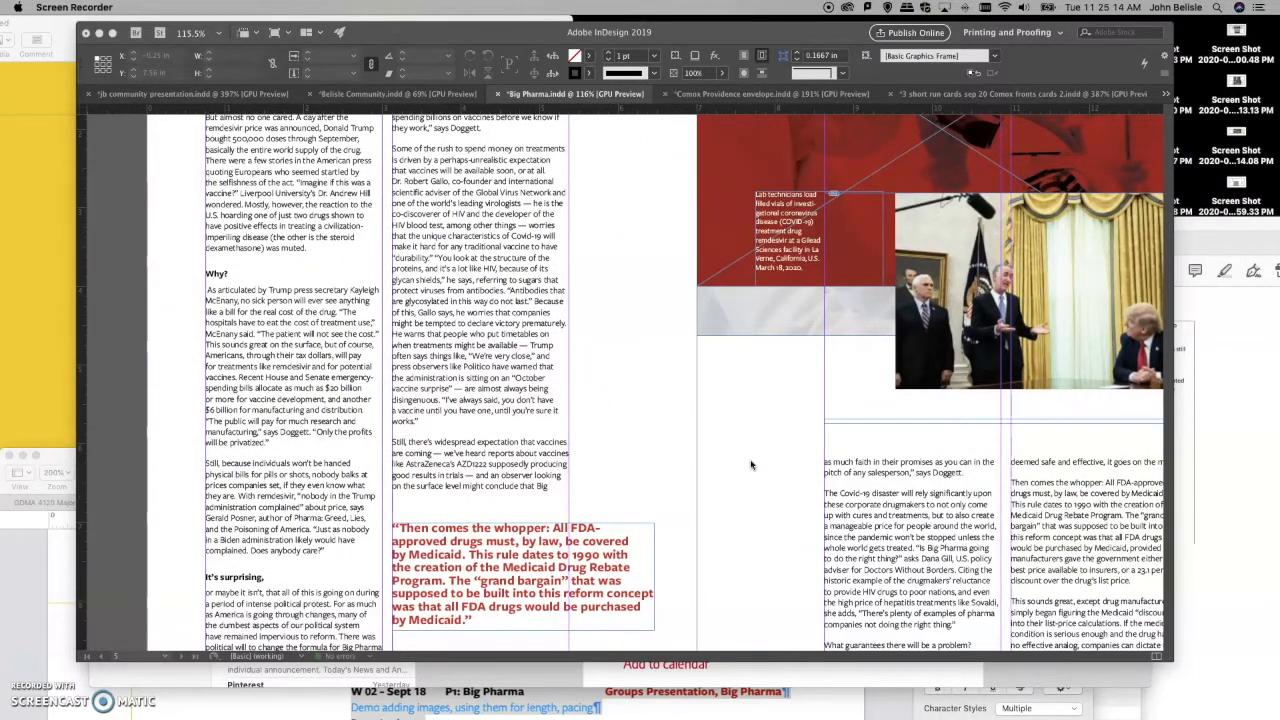
pyautogui.scroll(-7, 751, 464)
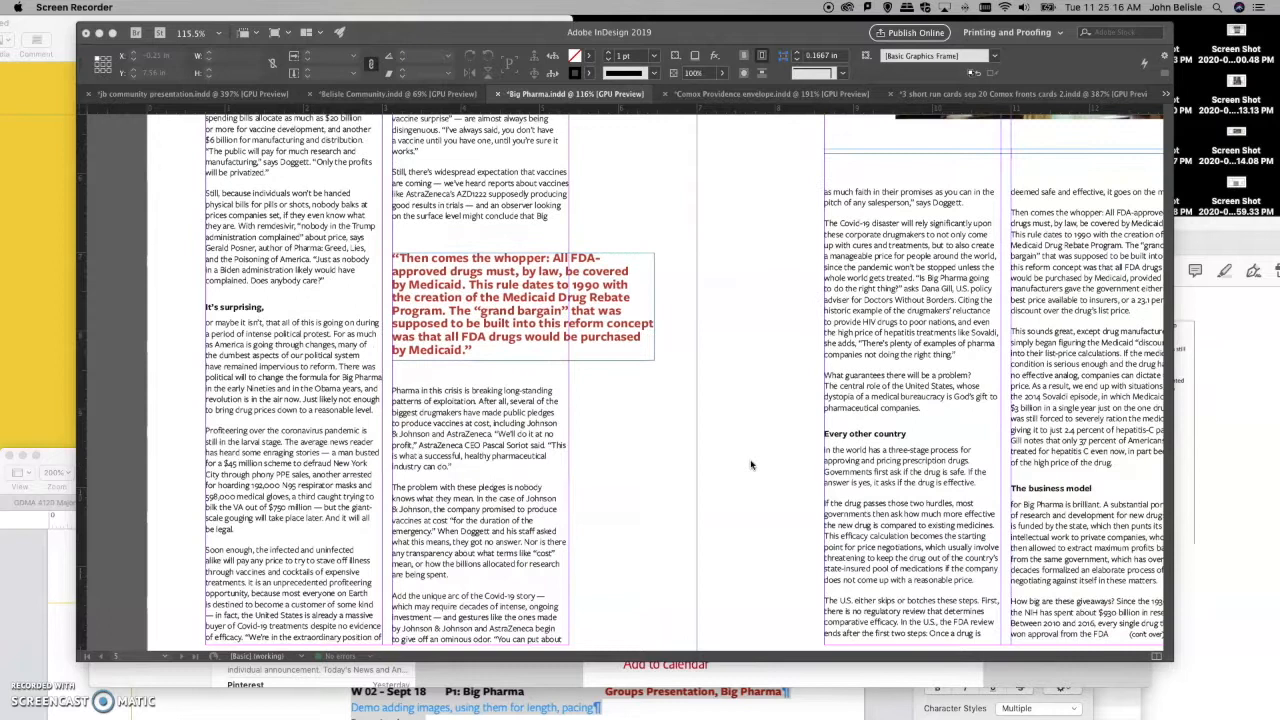
pyautogui.scroll(-2, 751, 464)
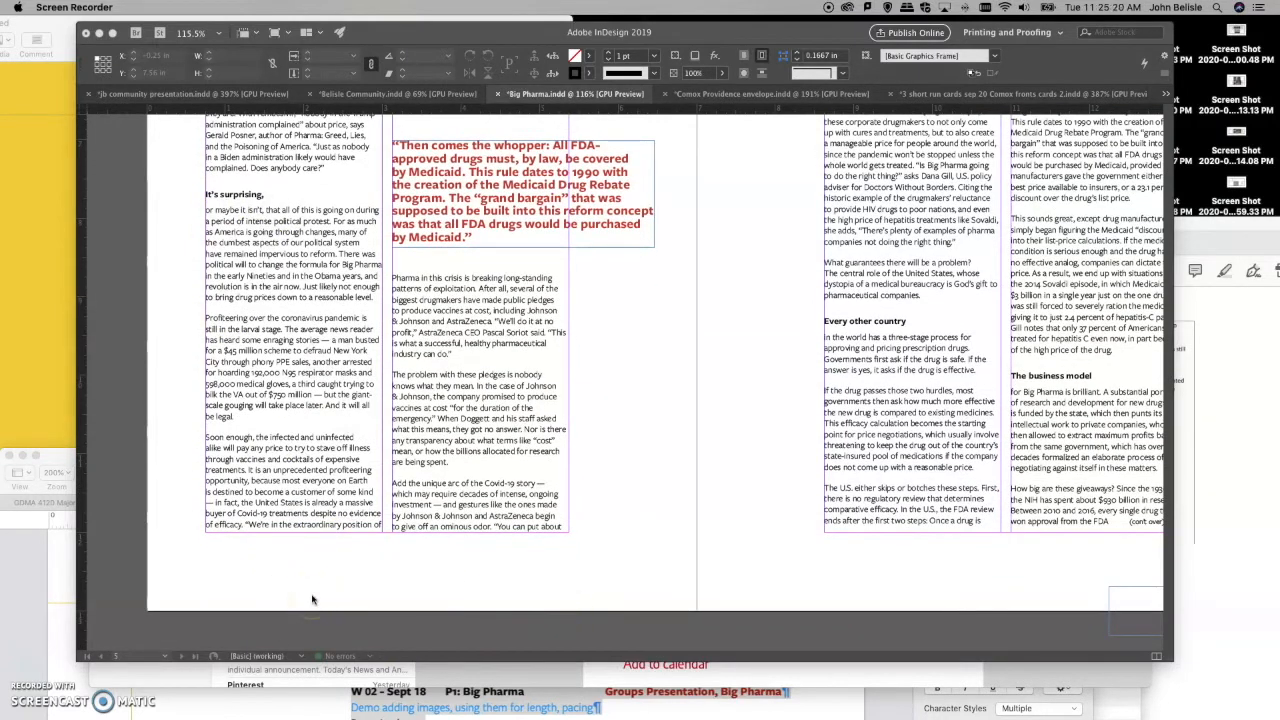
# Step: Examine the bottom lines of page 5's two text columns up close and select their text frame
pyautogui.click(425, 600)
pyautogui.press('super+equal')
pyautogui.press('super+equal')
pyautogui.press('super+equal')
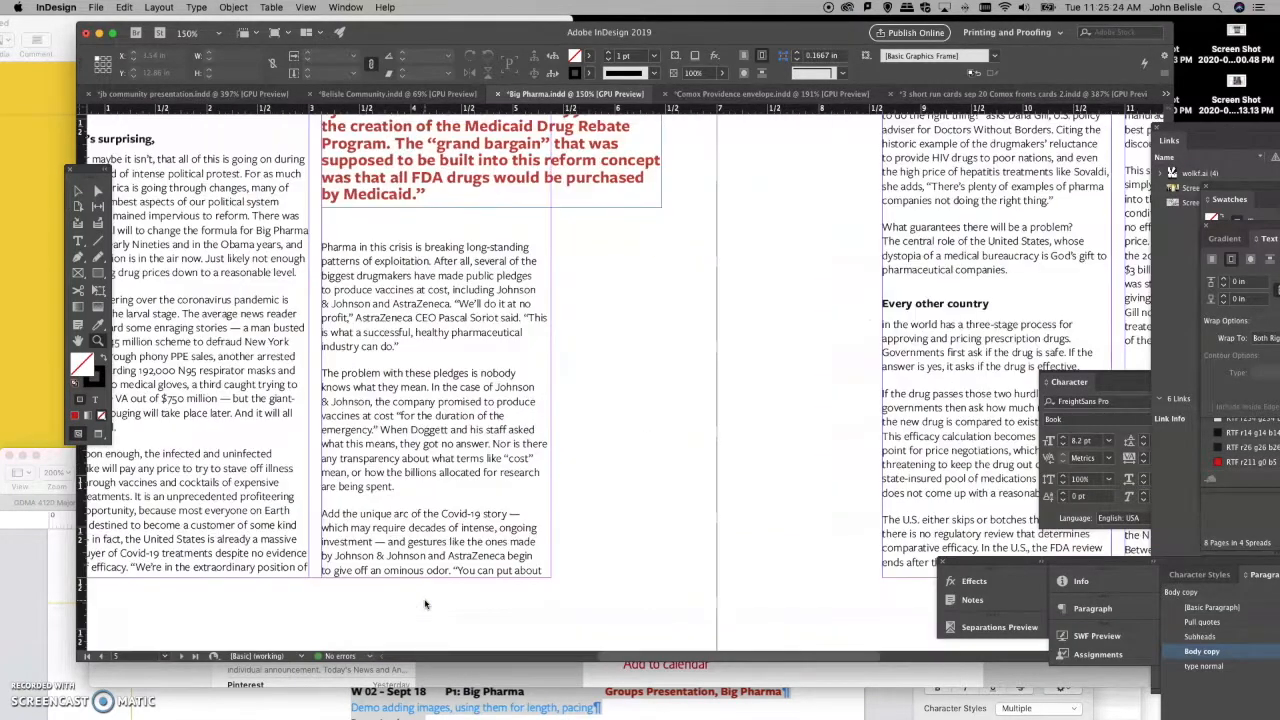
pyautogui.hscroll(-5, 425, 604)
pyautogui.scroll(-2, 425, 604)
pyautogui.scroll(-7, 425, 604)
pyautogui.hscroll(-3, 425, 604)
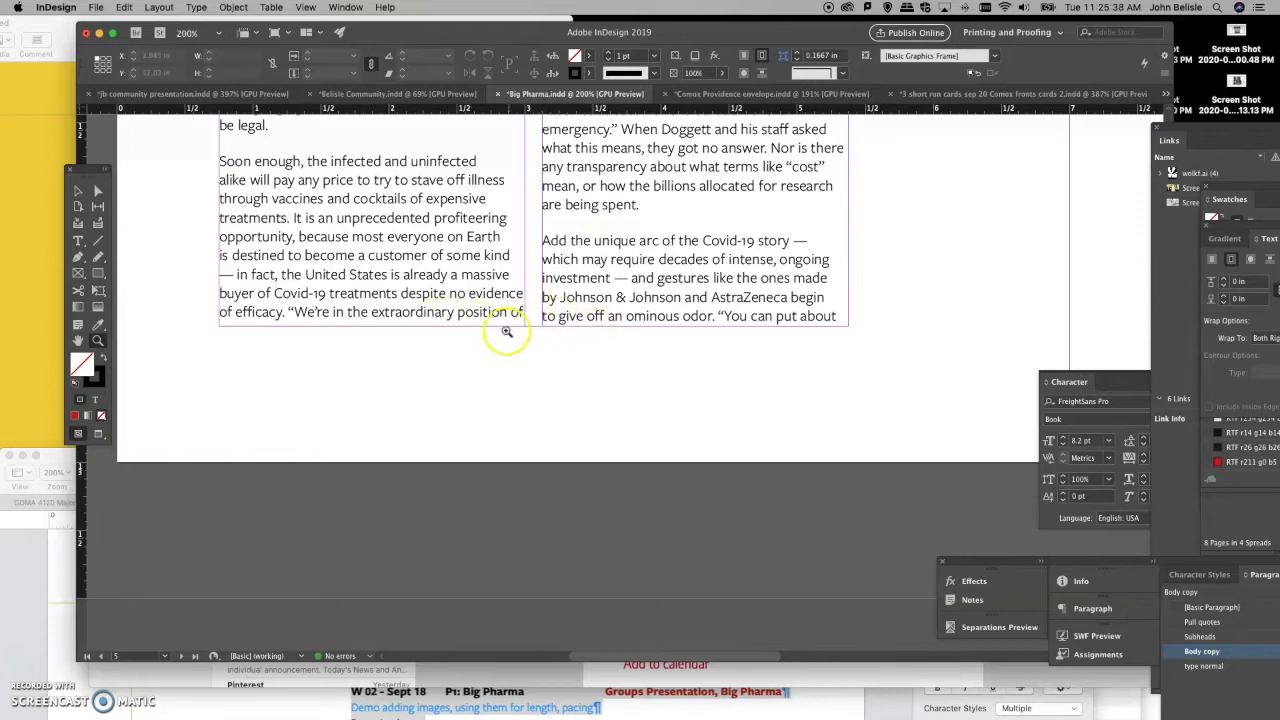
pyautogui.click(77, 190)
pyautogui.click(328, 268)
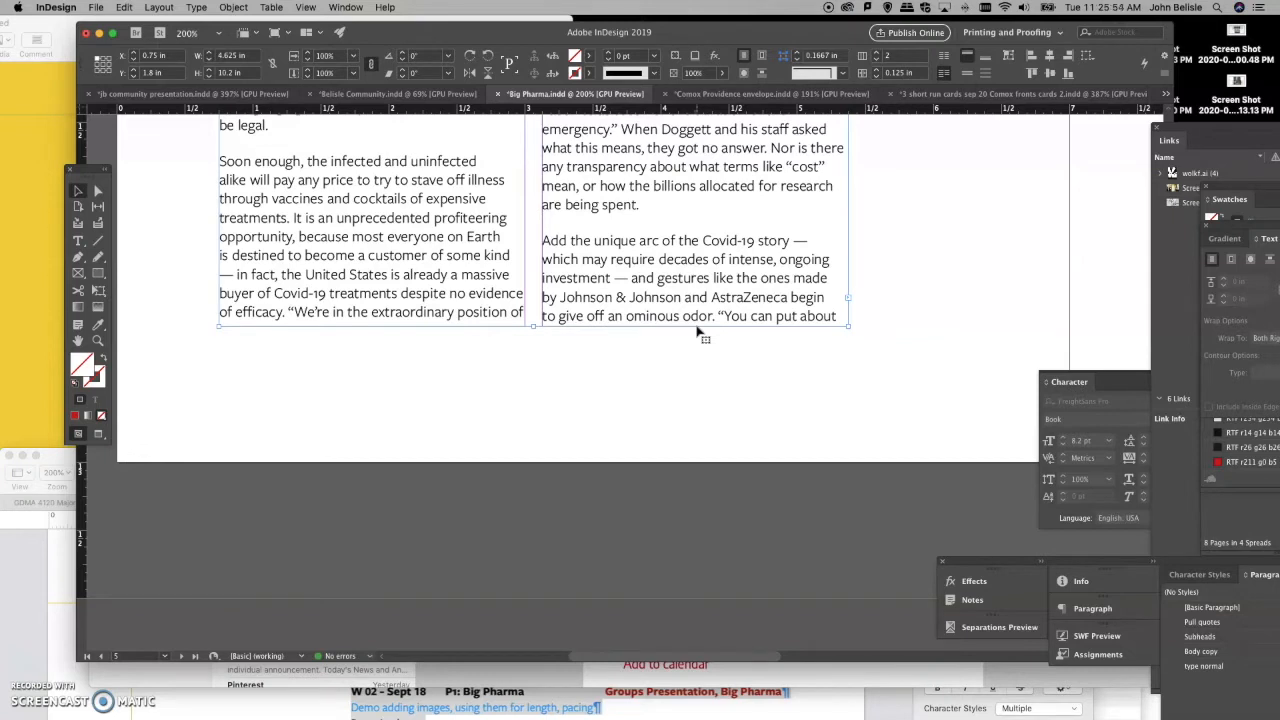
# Step: Highlight the lines around “October vaccine surprise” in the second column of page 5 with the Type tool
pyautogui.scroll(5, 697, 333)
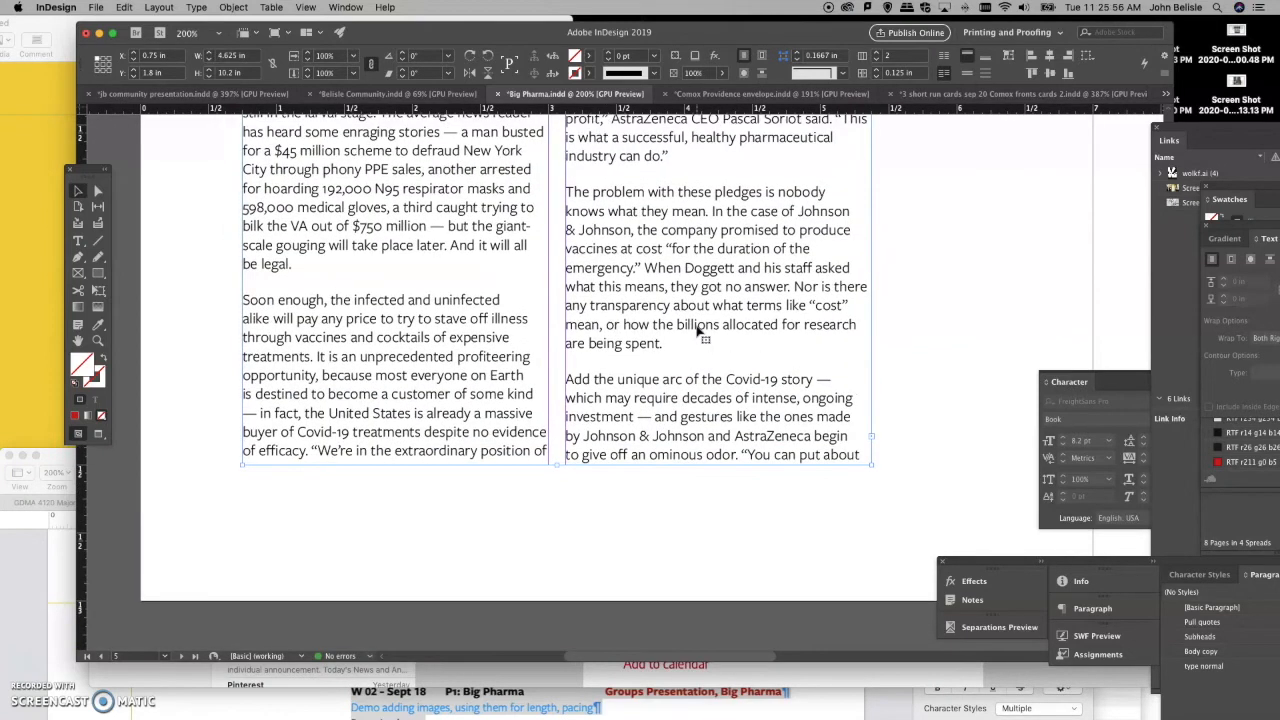
pyautogui.press('super+minus')
pyautogui.press('super+minus')
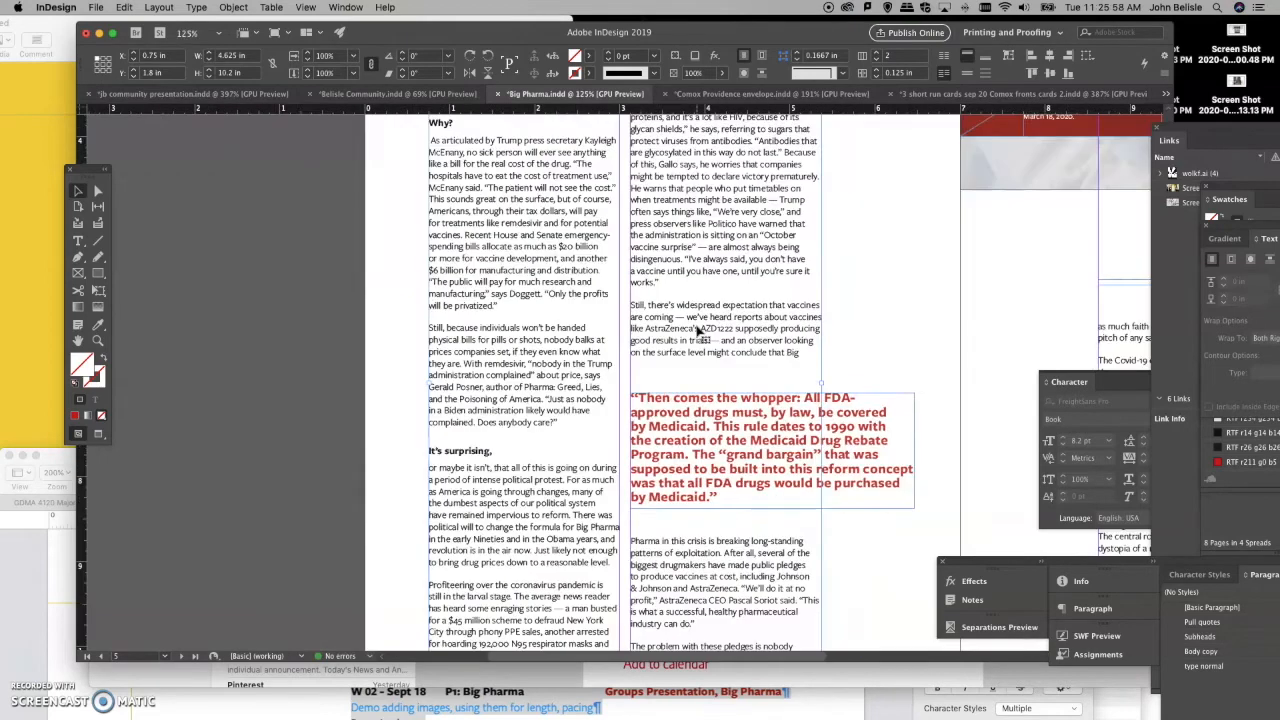
pyautogui.scroll(5, 697, 331)
pyautogui.hscroll(3, 697, 331)
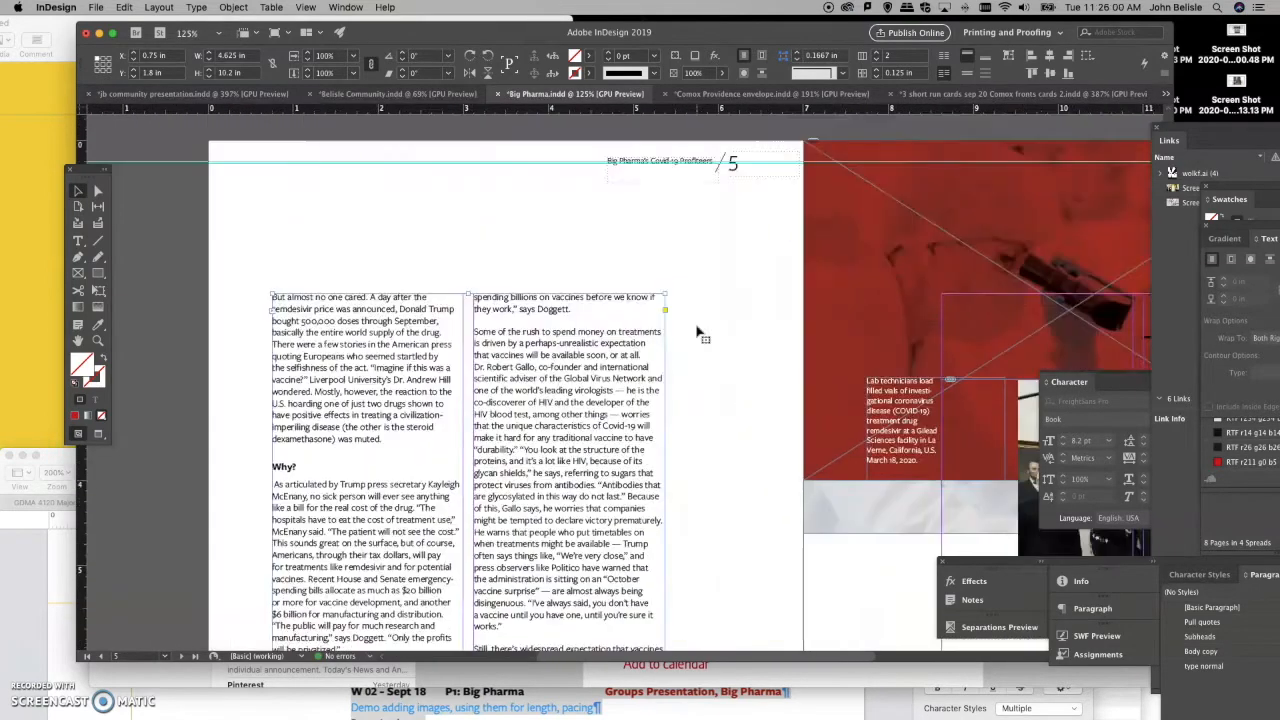
pyautogui.scroll(-2, 697, 333)
pyautogui.hscroll(1, 697, 333)
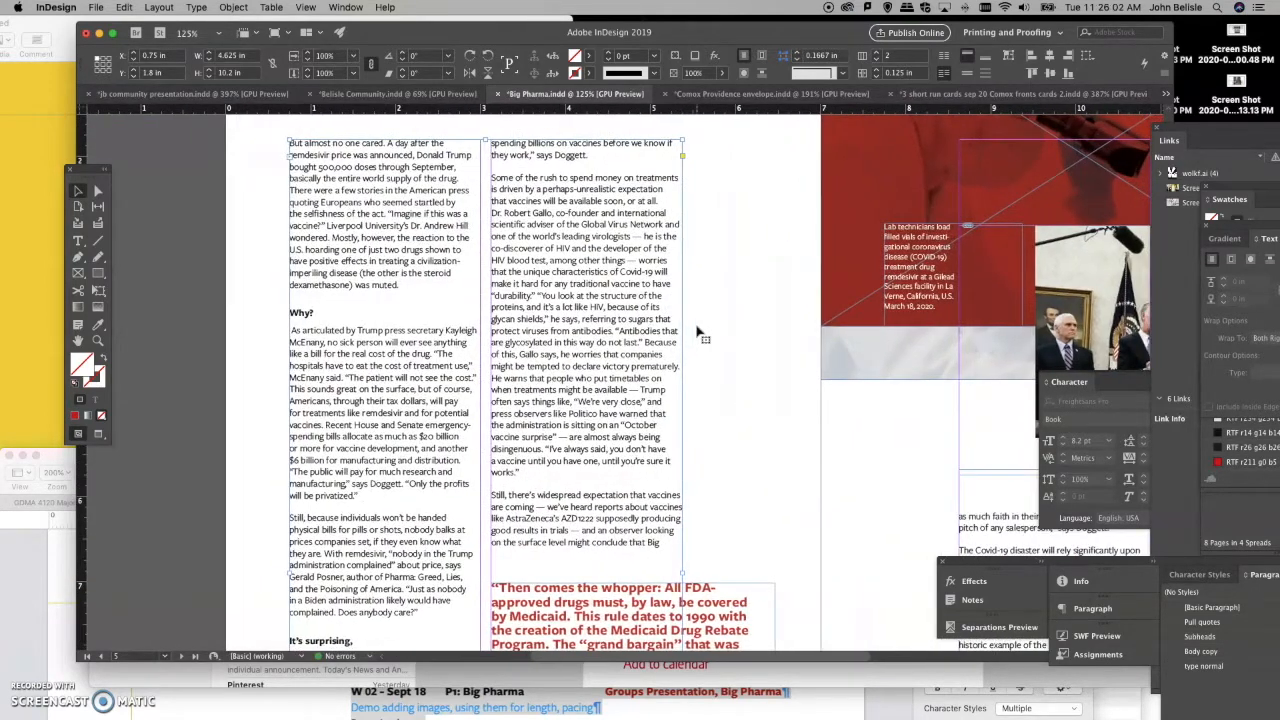
pyautogui.click(78, 240)
pyautogui.moveTo(604, 461)
pyautogui.mouseDown()
pyautogui.moveTo(603, 428)
pyautogui.moveTo(613, 466)
pyautogui.mouseUp()
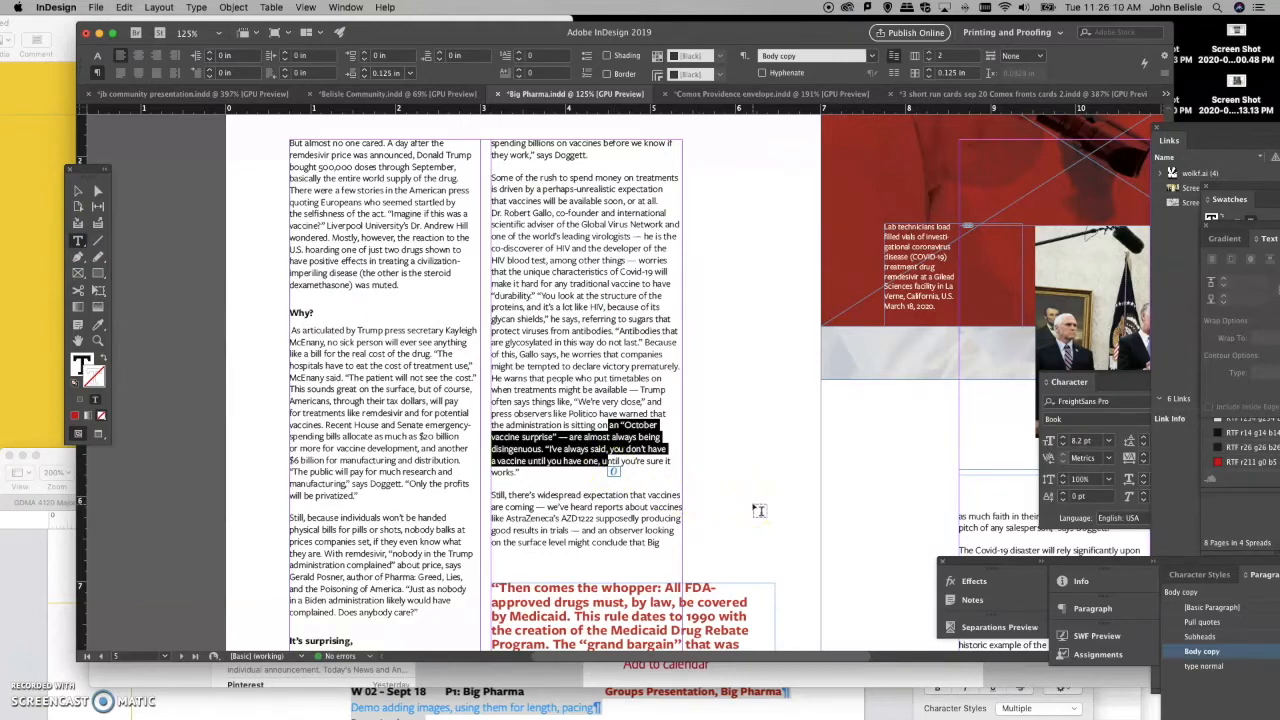
# Step: Select several lines in the paragraph above “It's surprising,” float the paragraph styles over the page, and open the Body copy style's options
pyautogui.scroll(-10, 758, 510)
pyautogui.scroll(2, 758, 510)
pyautogui.hscroll(1, 758, 510)
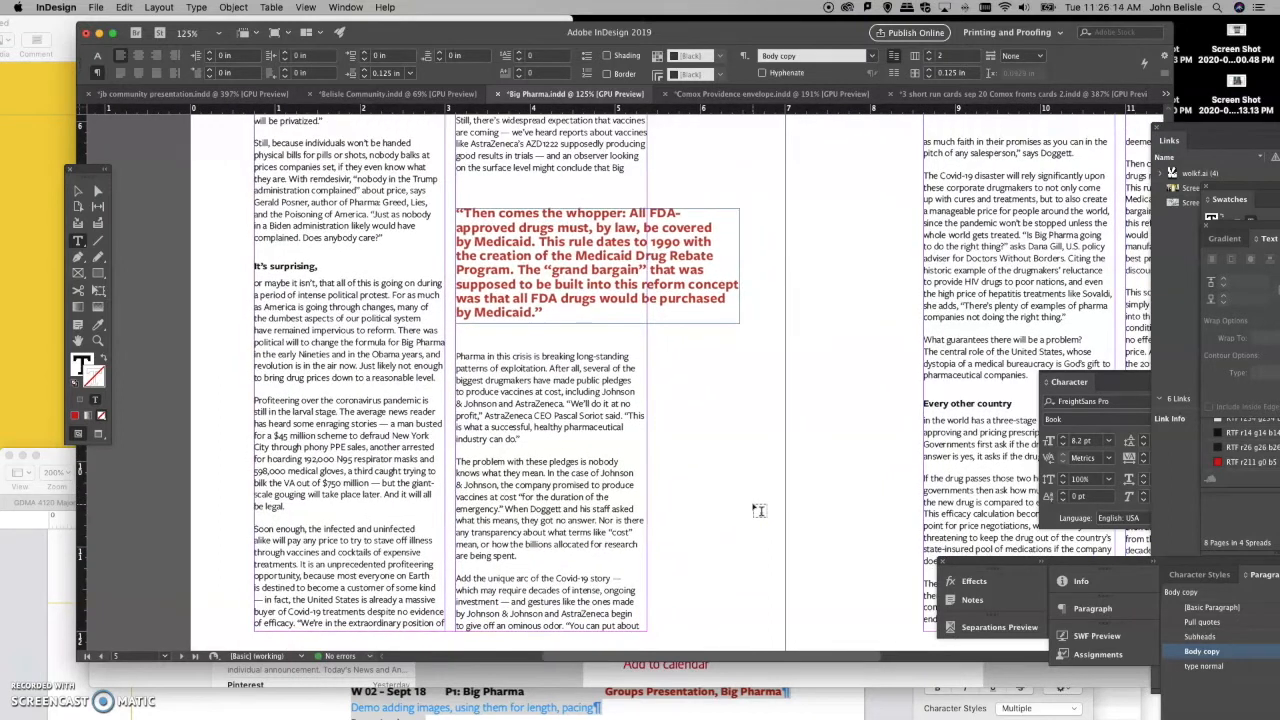
pyautogui.scroll(1, 758, 510)
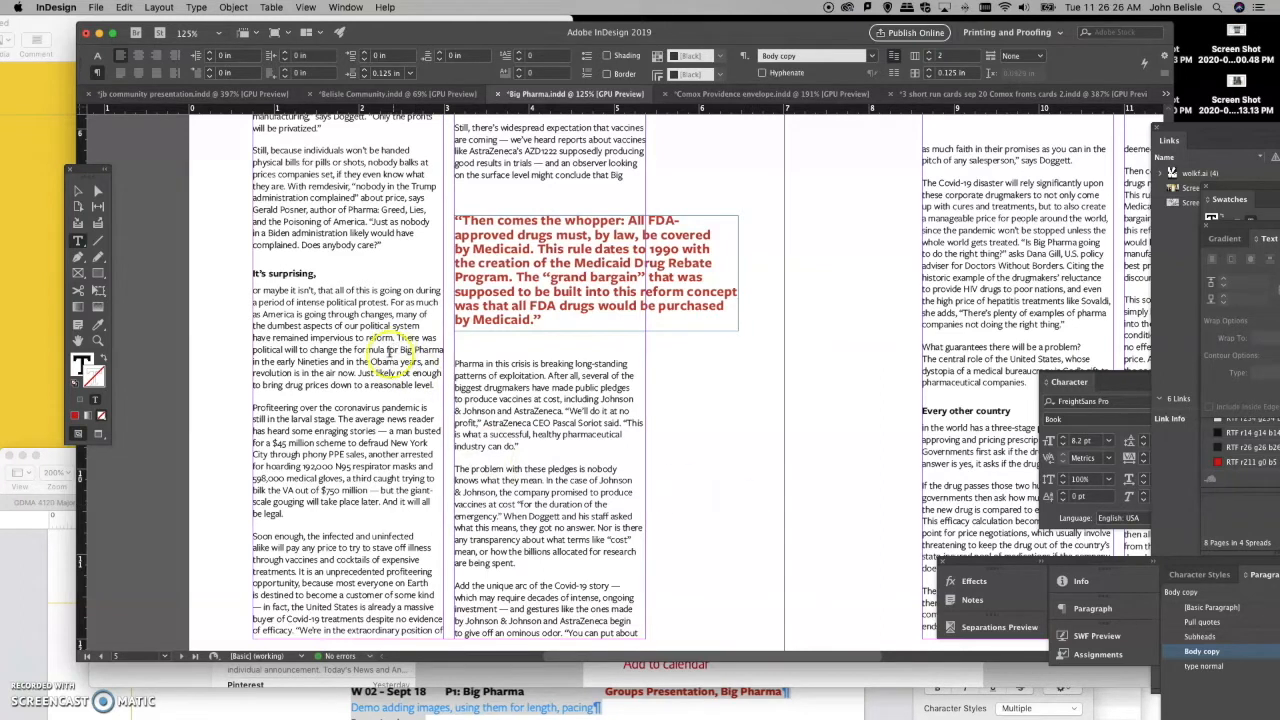
pyautogui.moveTo(352, 222); pyautogui.dragTo(357, 177)
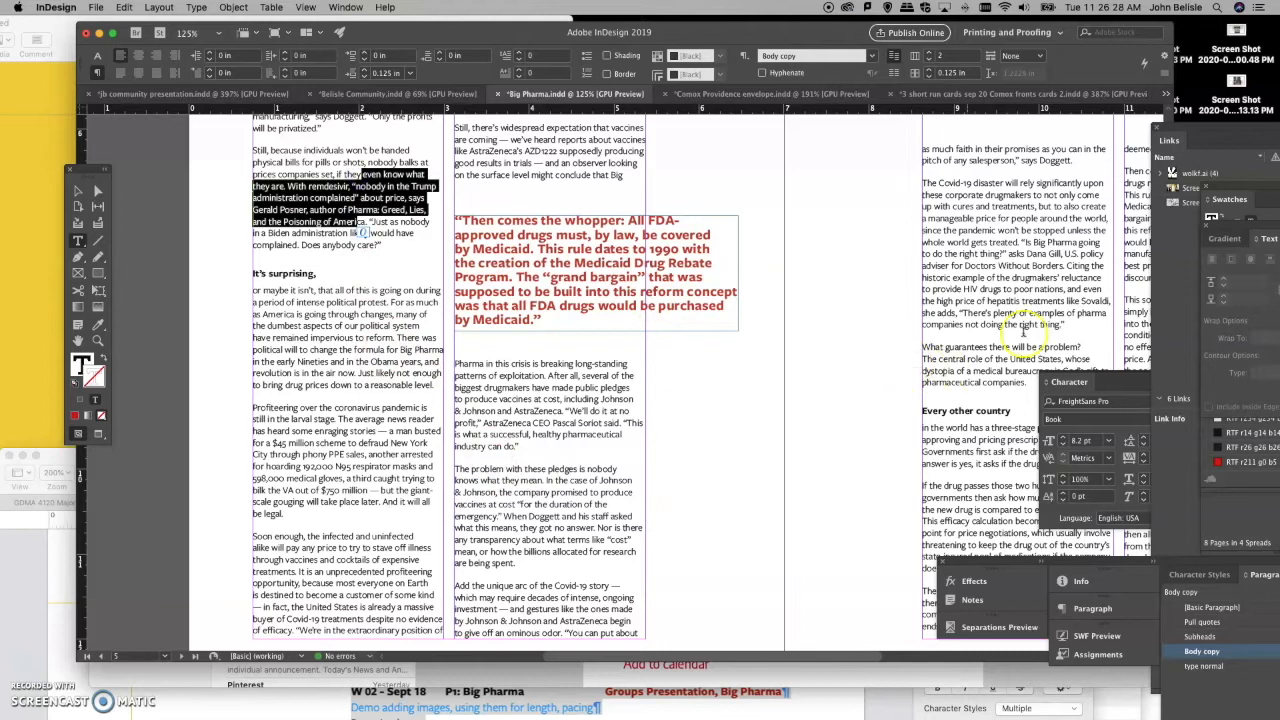
pyautogui.moveTo(1198, 577); pyautogui.dragTo(775, 142)
pyautogui.click(763, 217)
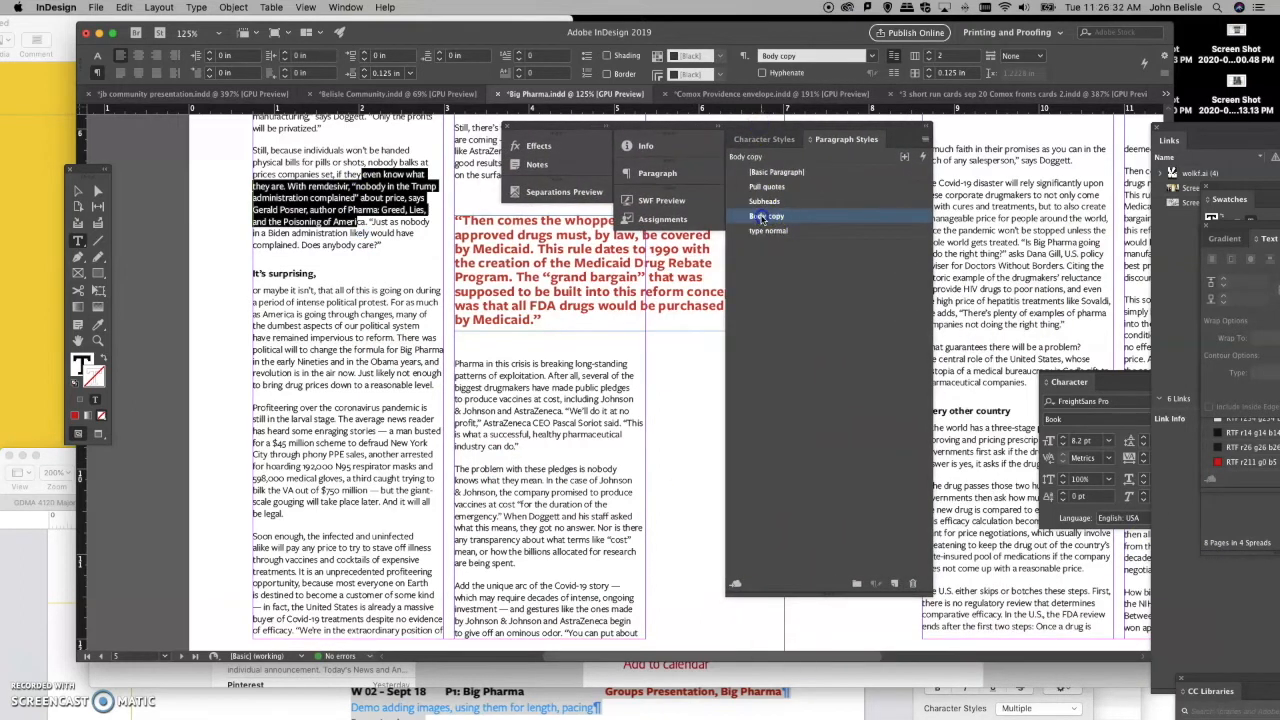
pyautogui.doubleClick(763, 217)
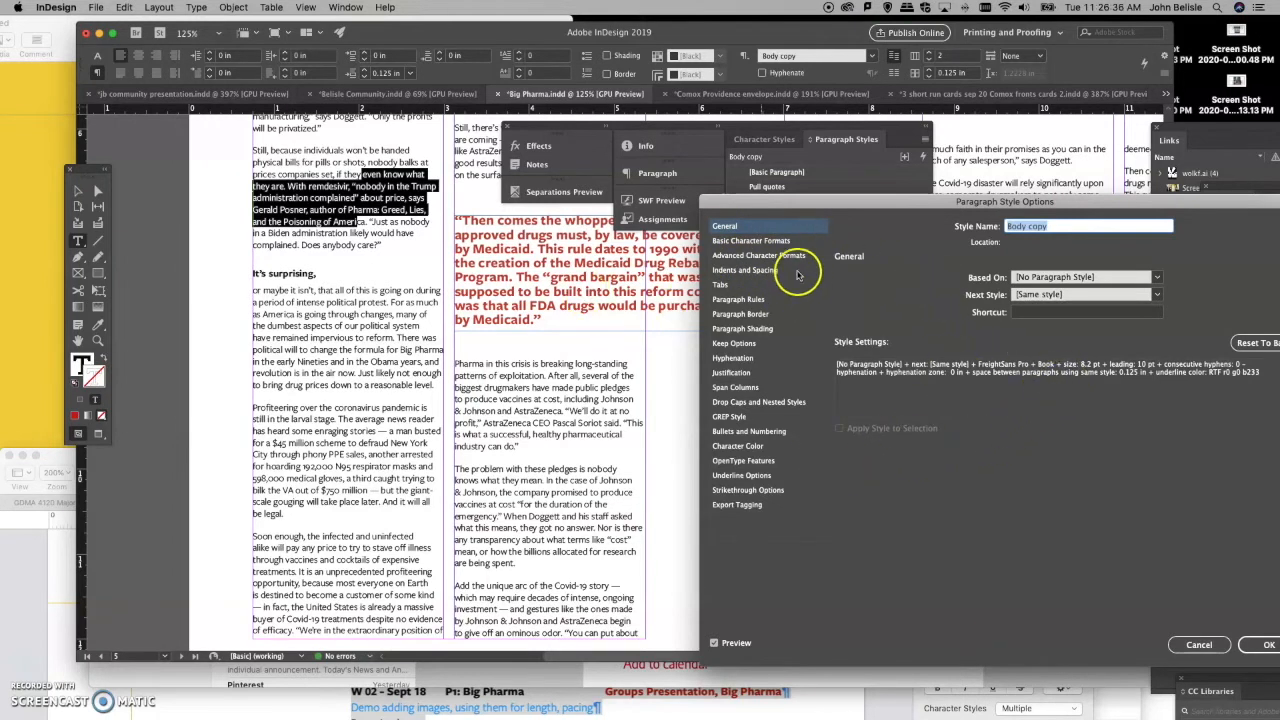
# Step: Review the Body copy style's indents and spacing, basic character, general and advanced character settings
pyautogui.click(735, 271)
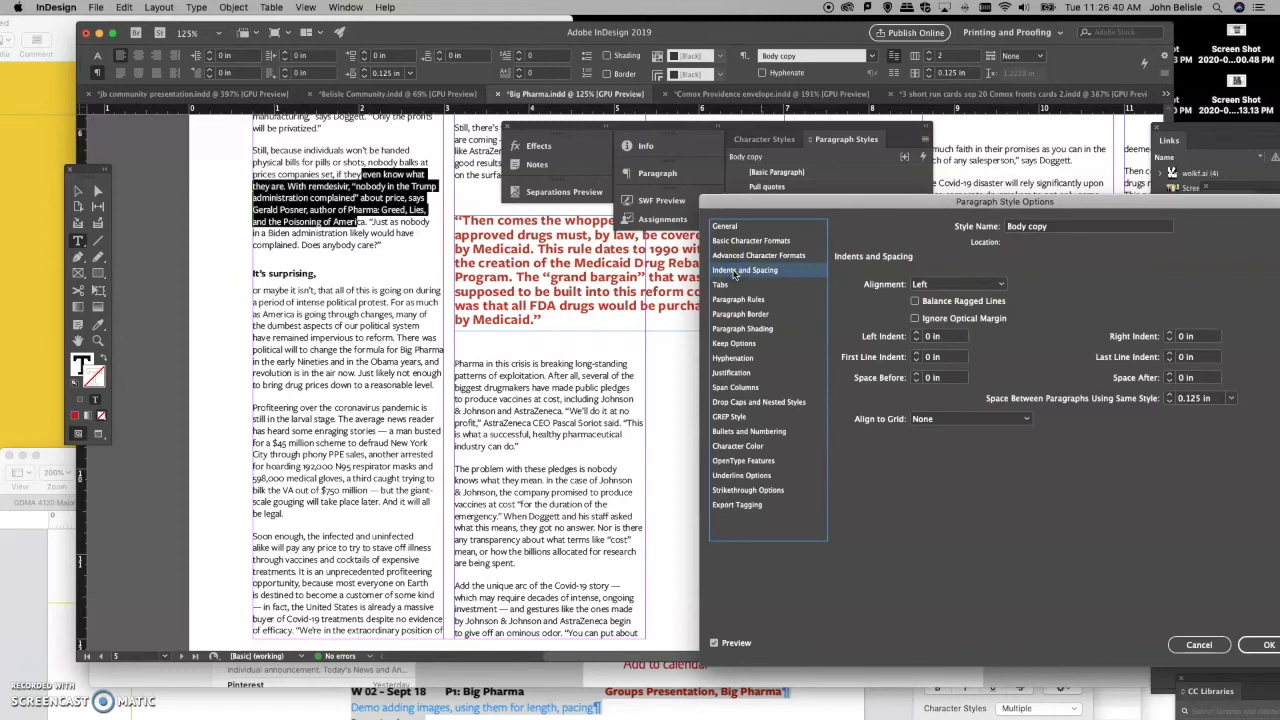
pyautogui.click(730, 242)
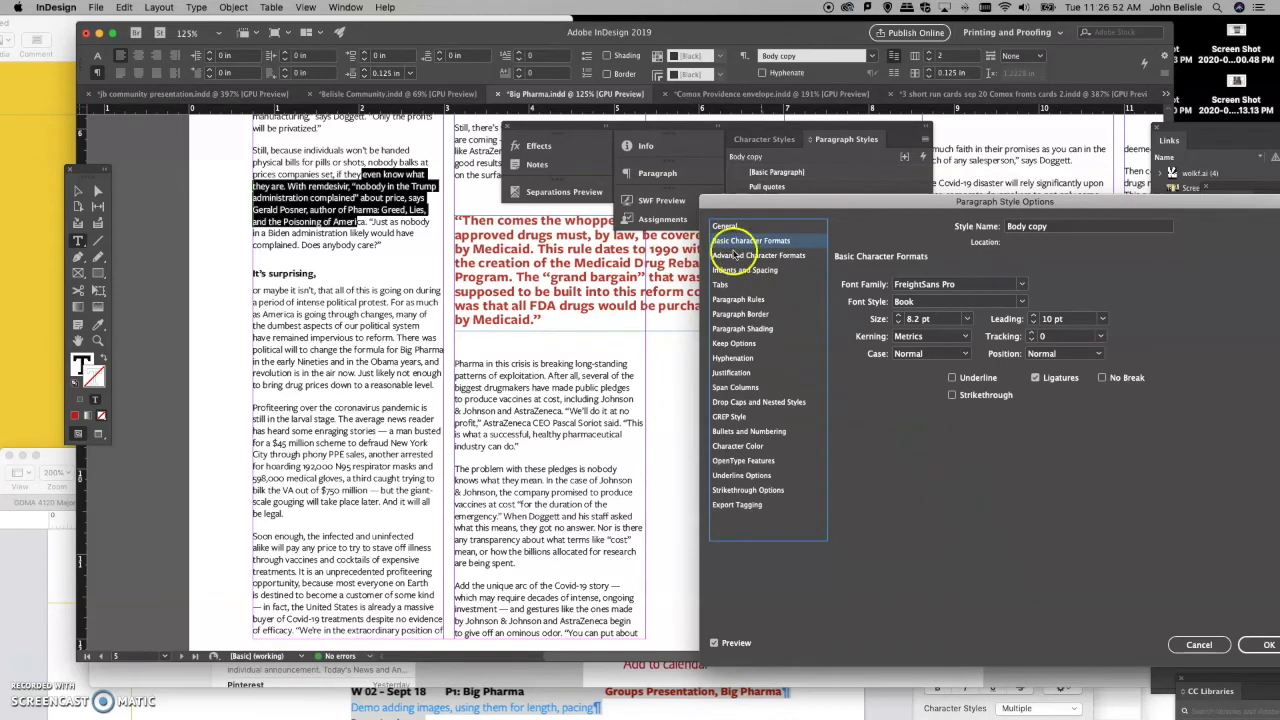
pyautogui.click(725, 228)
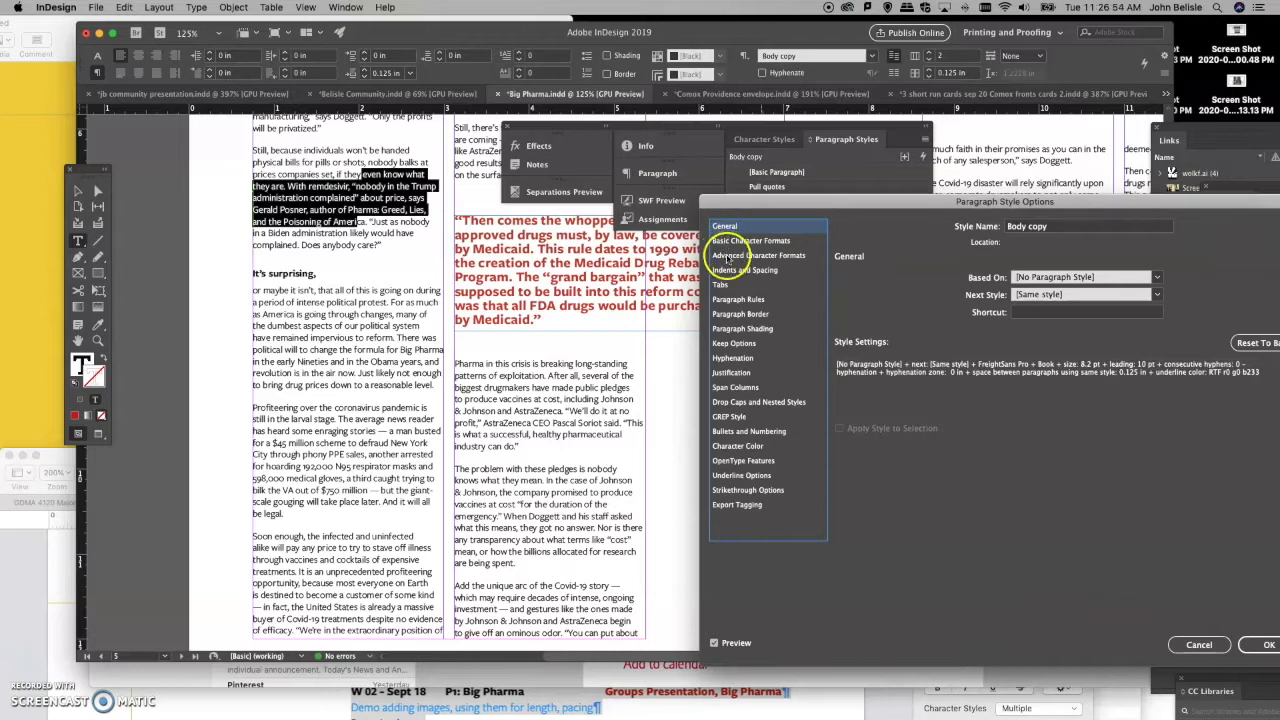
pyautogui.click(727, 256)
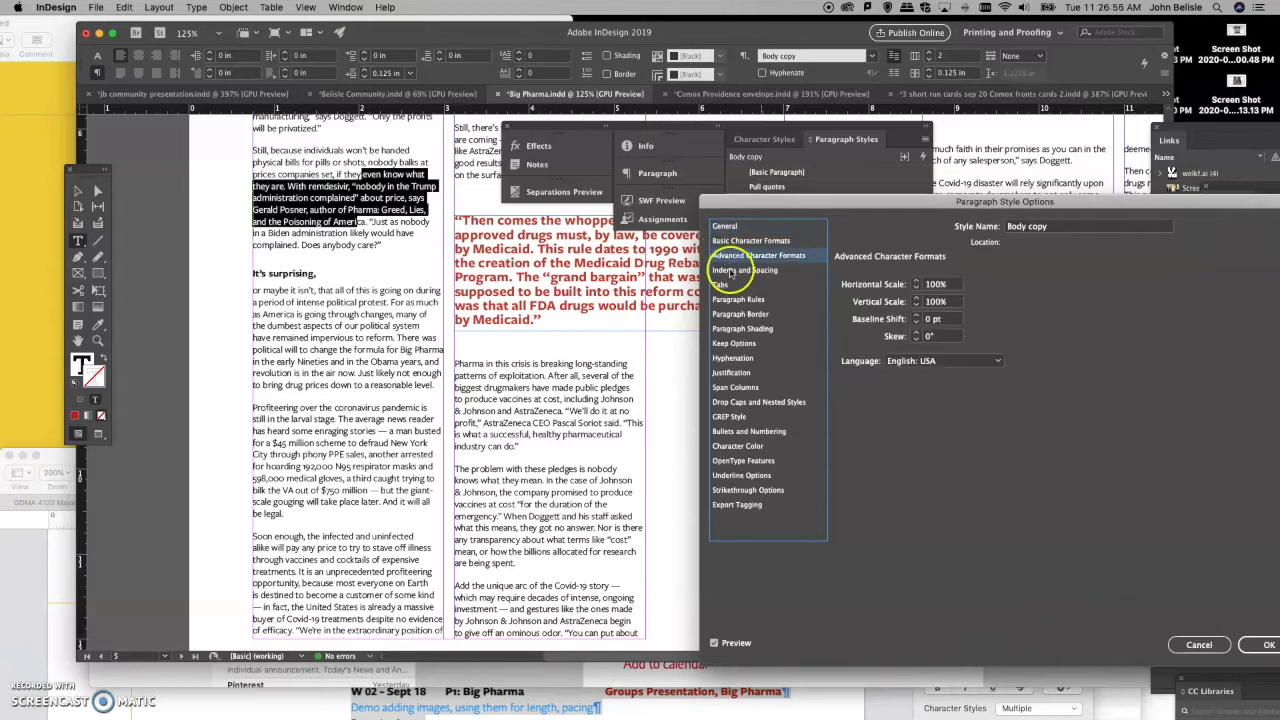
# Step: Set the Body copy paragraph style's alignment to Left Justify and apply the change
pyautogui.click(729, 271)
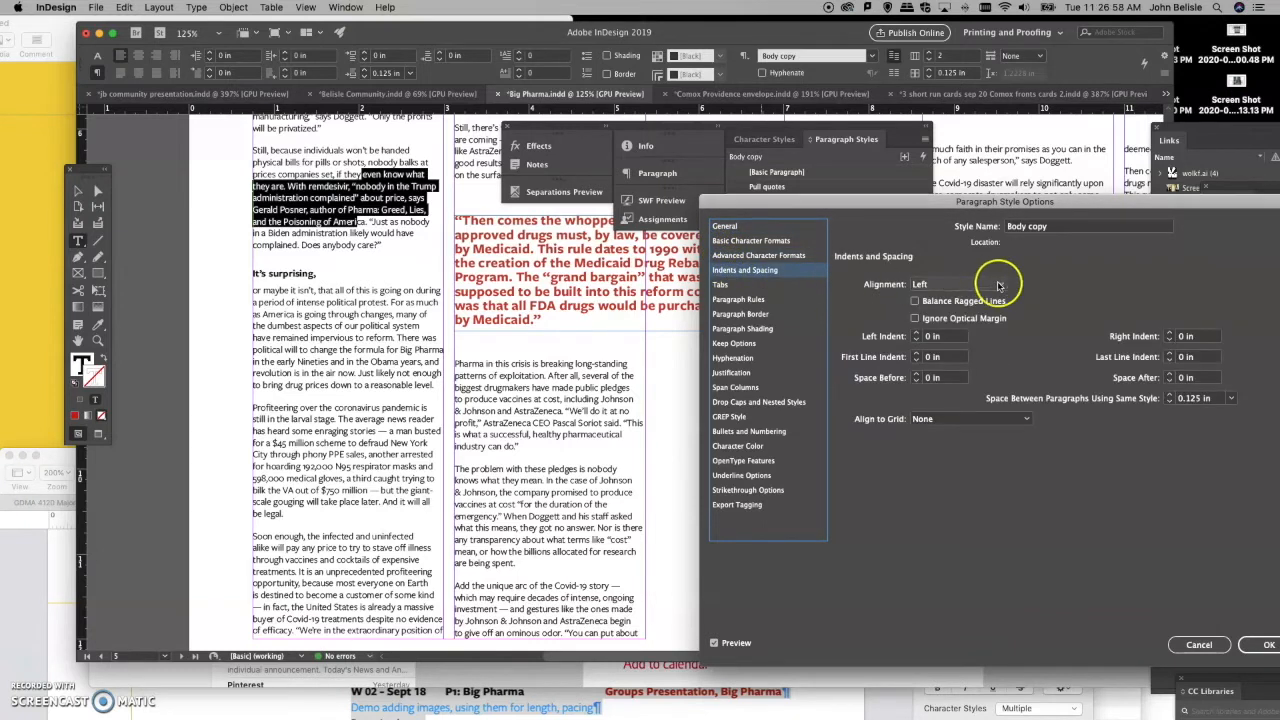
pyautogui.click(944, 287)
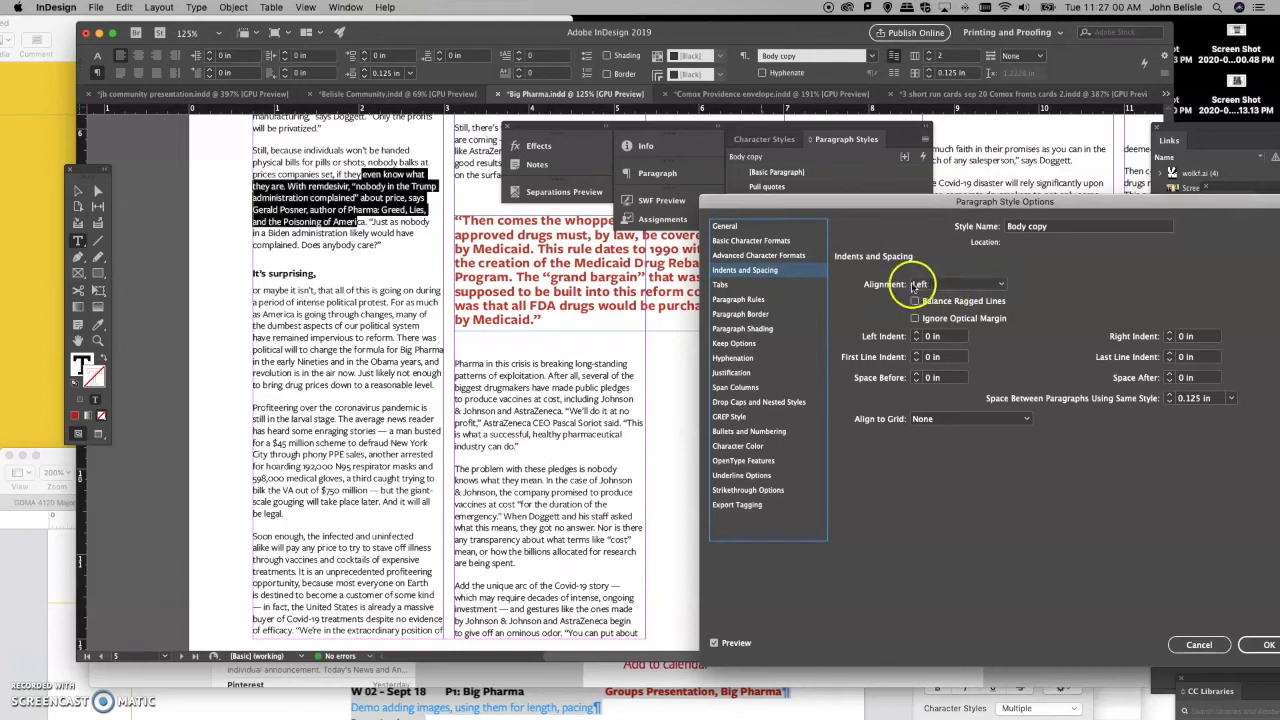
pyautogui.click(942, 340)
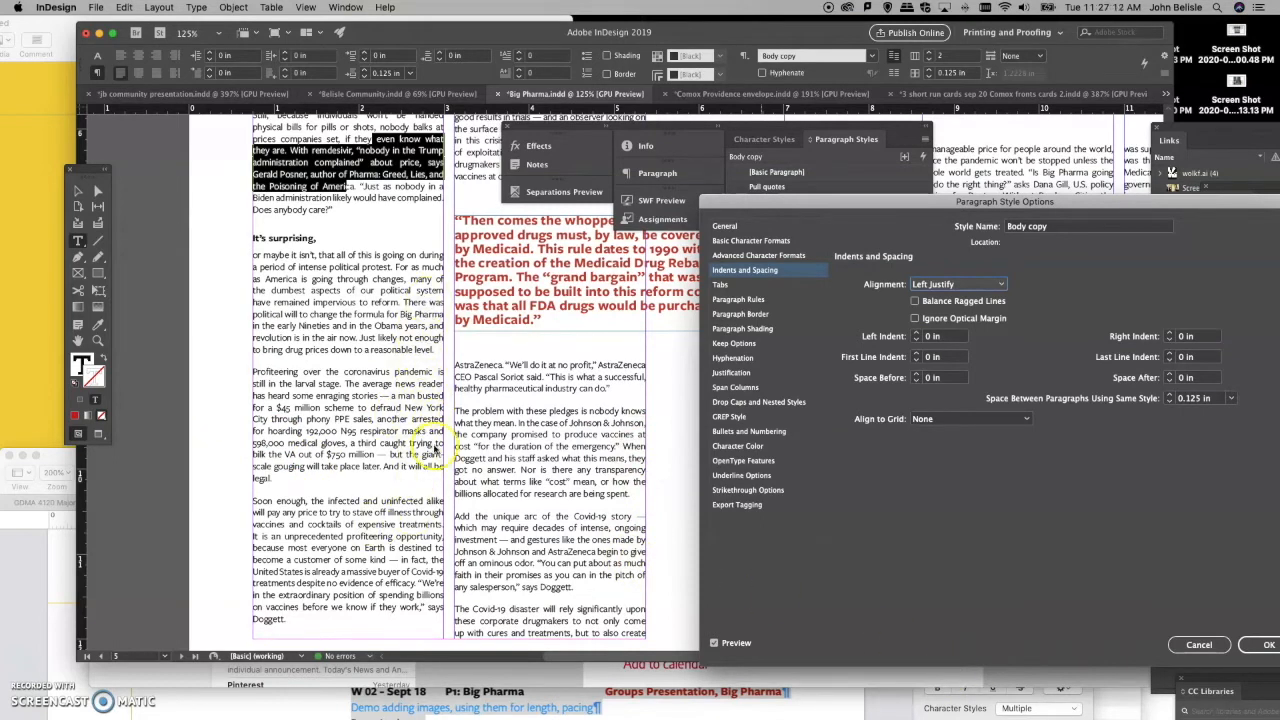
pyautogui.click(1266, 646)
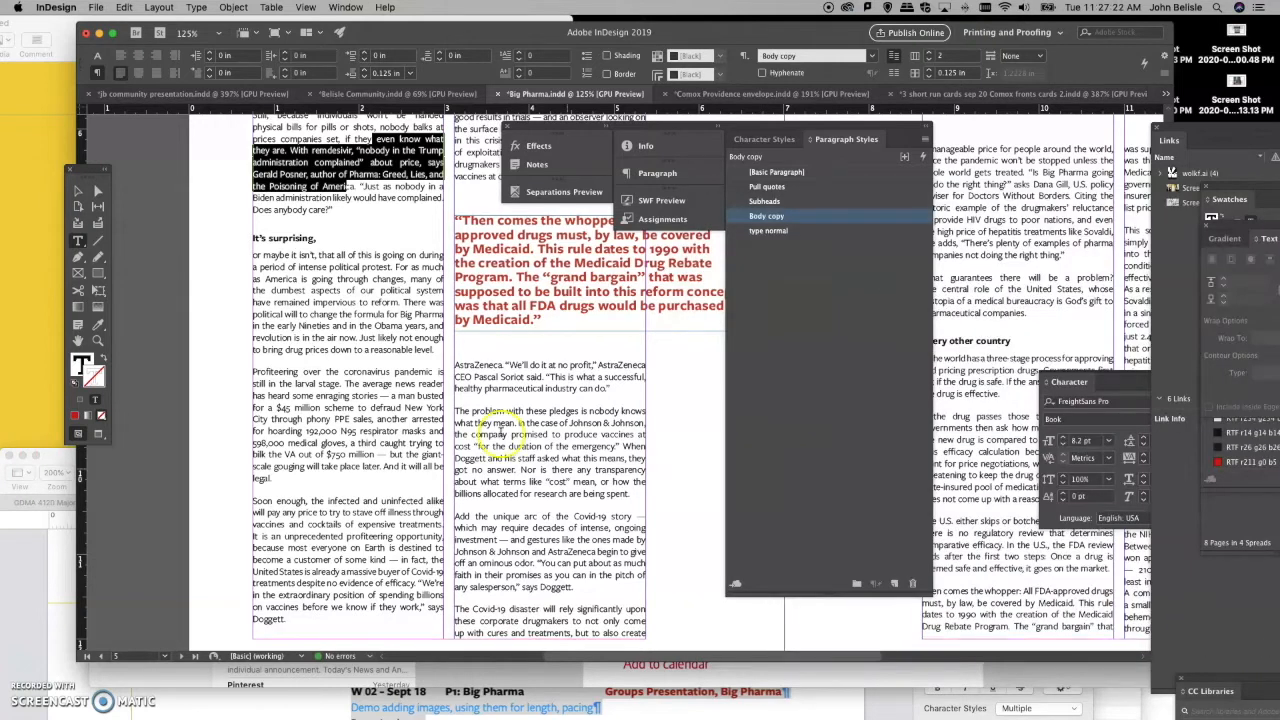
# Step: Examine the word spacing of the justified body text on page 5, zooming in on the “Why?” section and continuing to the pull quote
pyautogui.scroll(8, 397, 383)
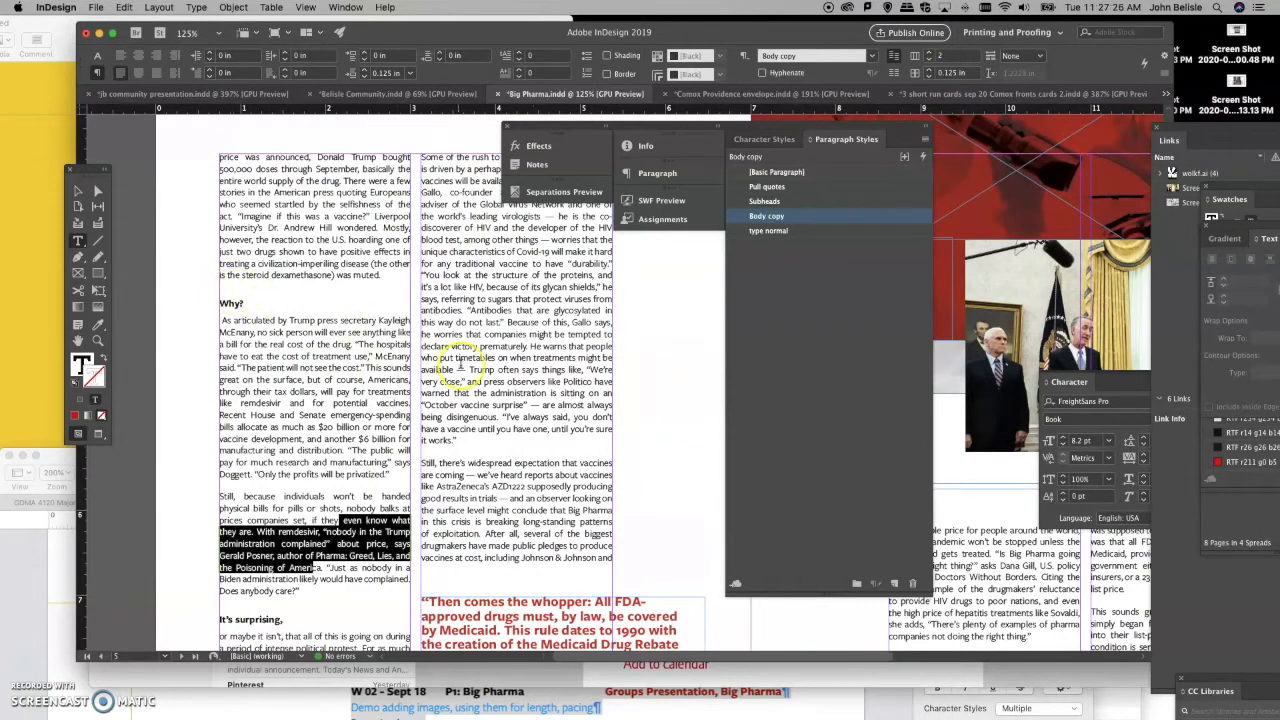
pyautogui.scroll(1, 270, 300)
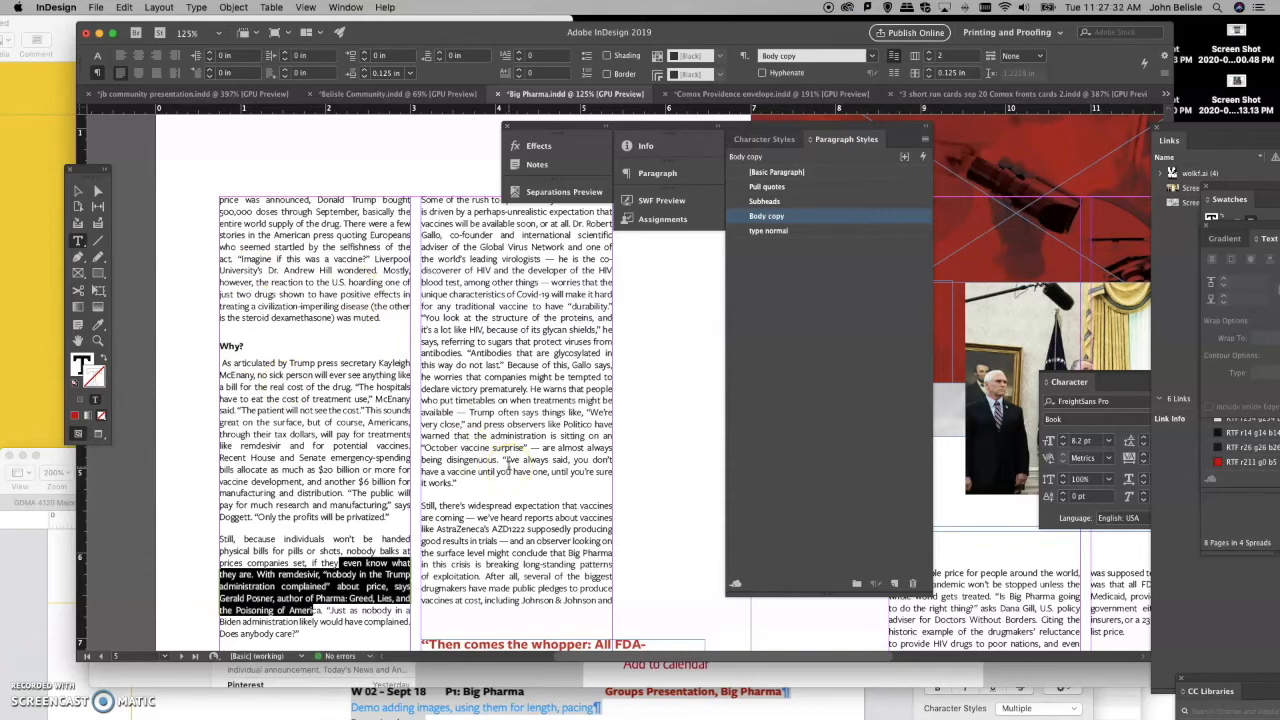
pyautogui.scroll(-1, 509, 466)
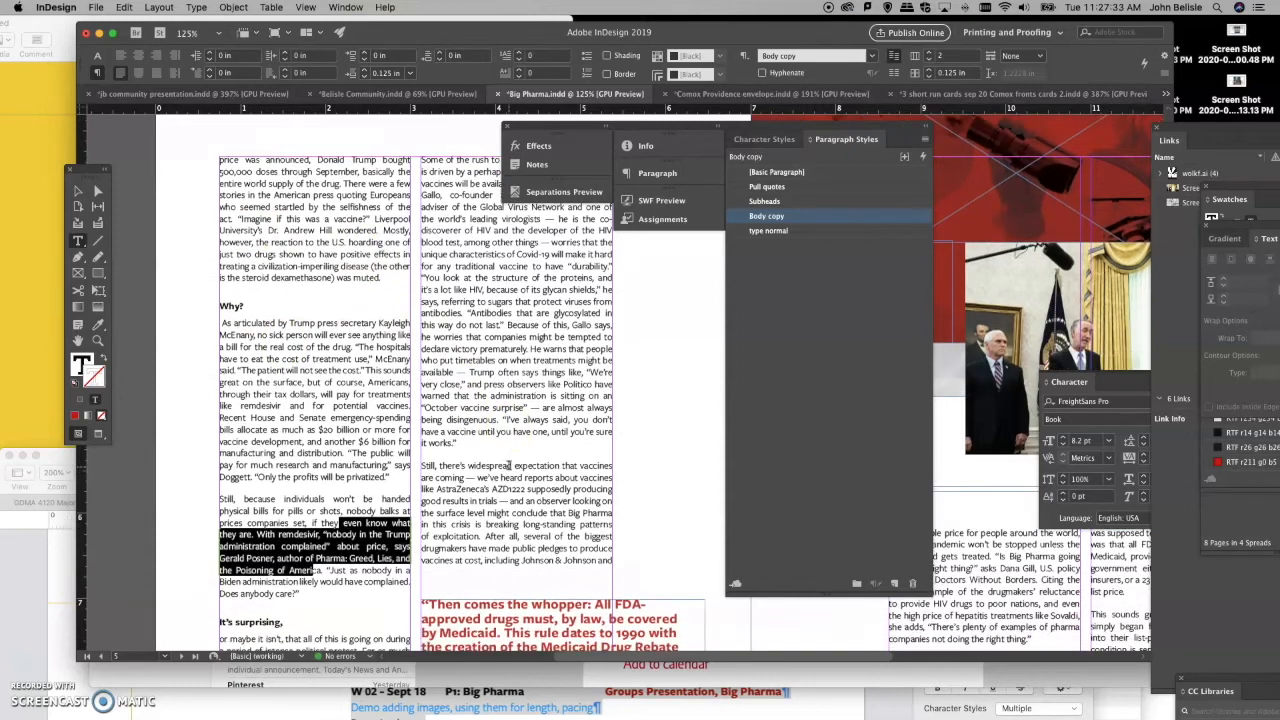
pyautogui.click(287, 394)
pyautogui.click(97, 340)
pyautogui.moveTo(191, 401); pyautogui.dragTo(289, 460)
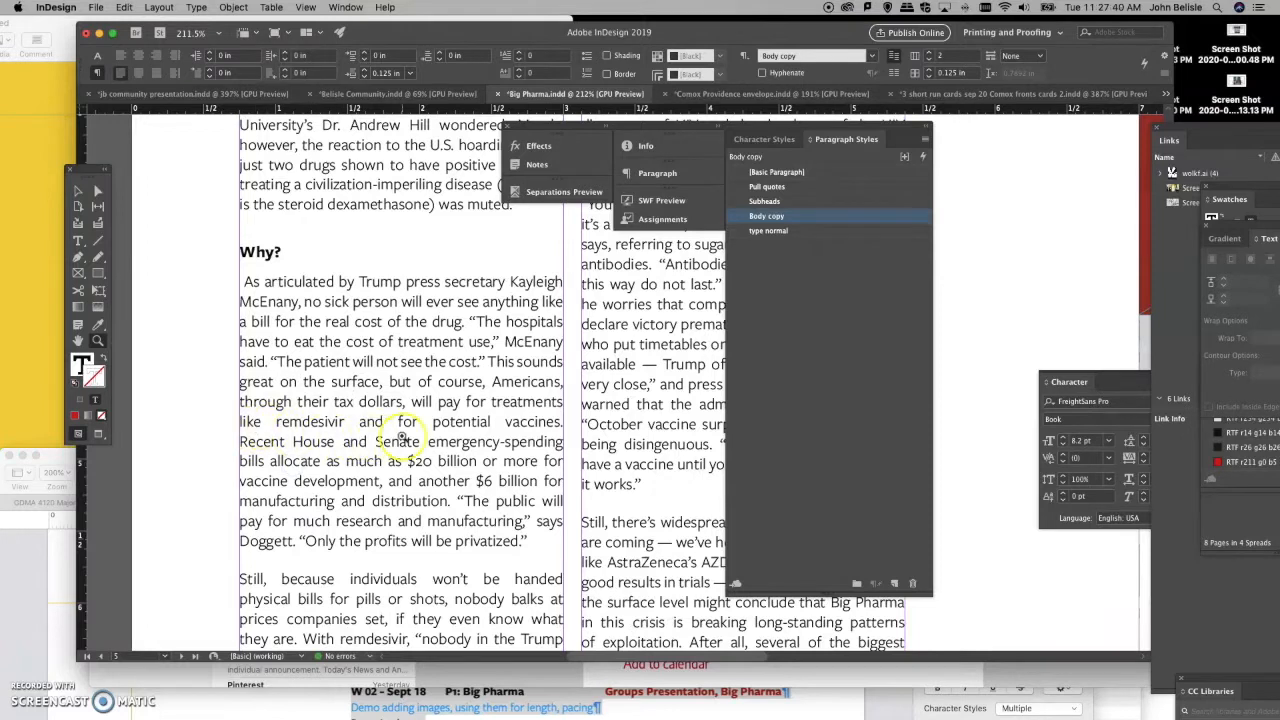
pyautogui.click(356, 403)
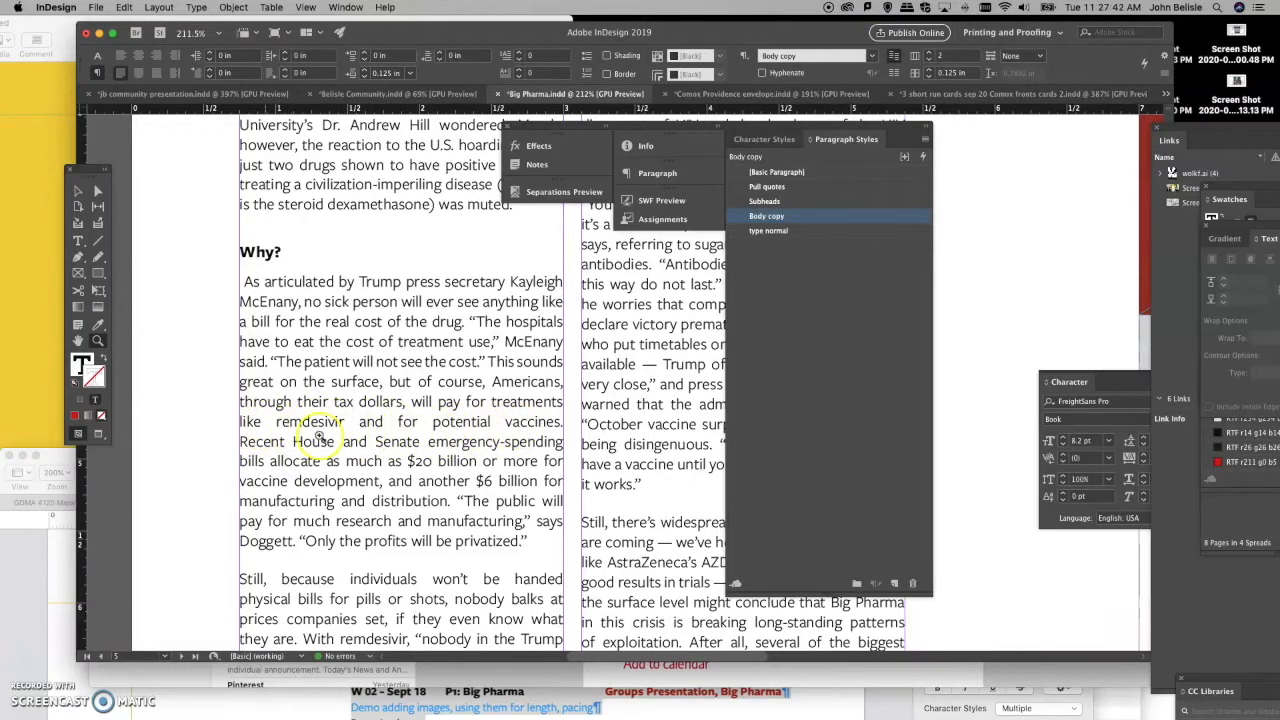
pyautogui.scroll(-5, 527, 448)
pyautogui.hscroll(15, 527, 448)
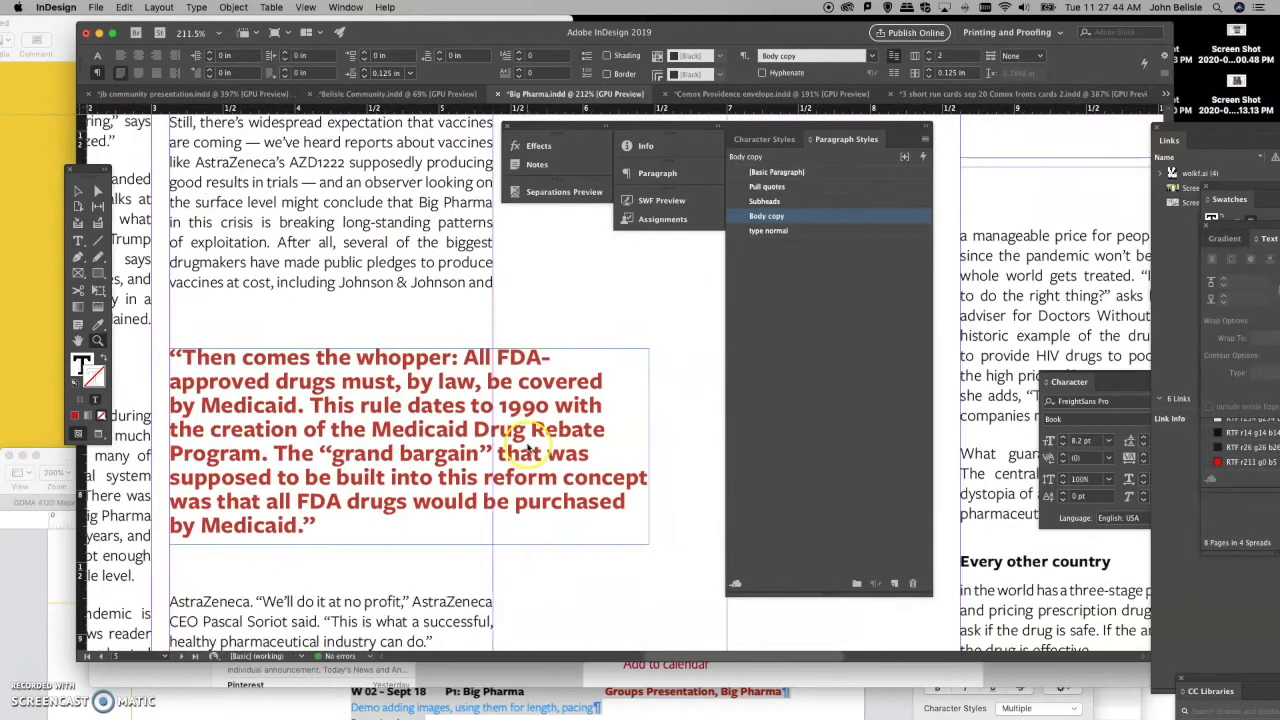
# Step: Examine the justified columns on page 6, from the top paragraphs down to the end of “The business model” section
pyautogui.press('super+minus')
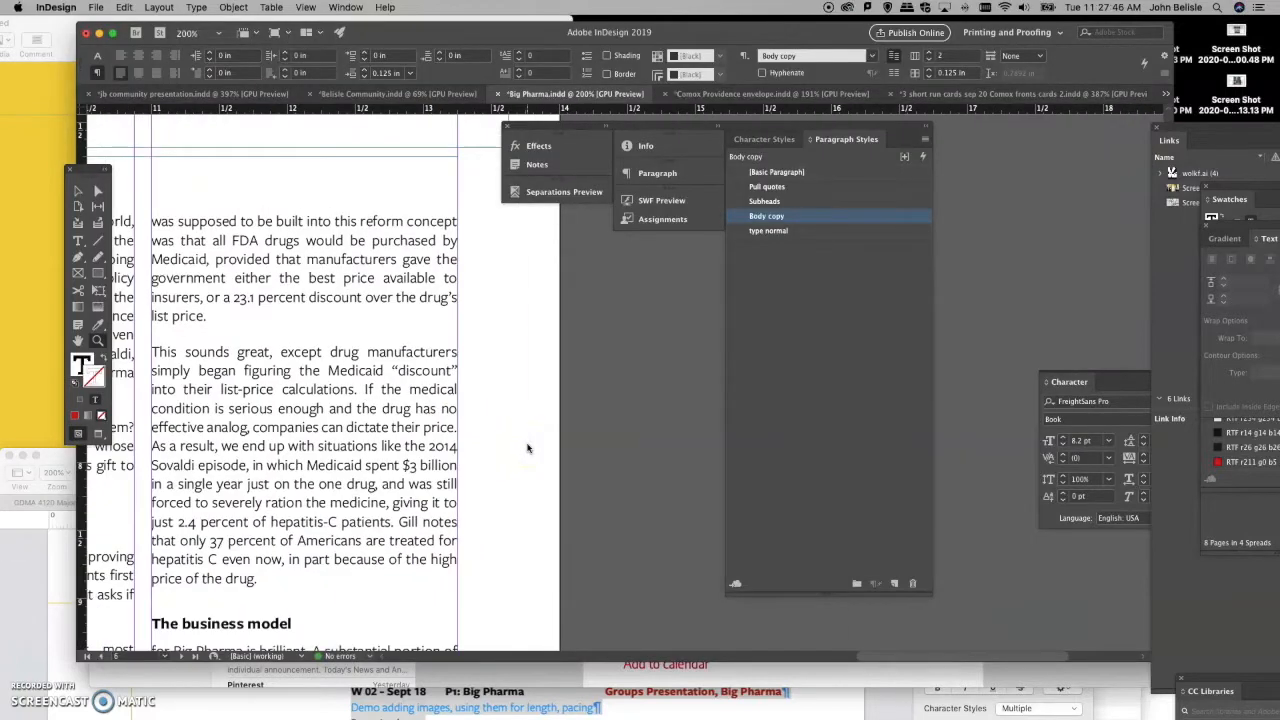
pyautogui.hscroll(-10, 527, 448)
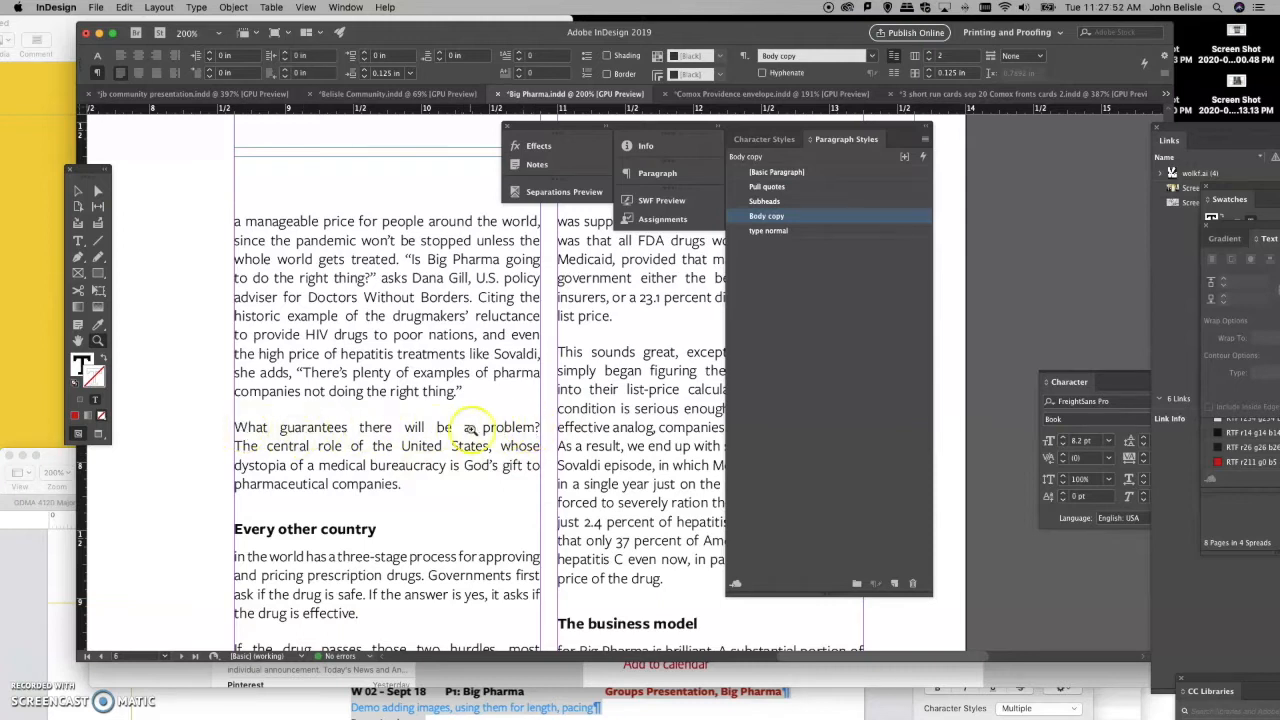
pyautogui.scroll(-5, 503, 472)
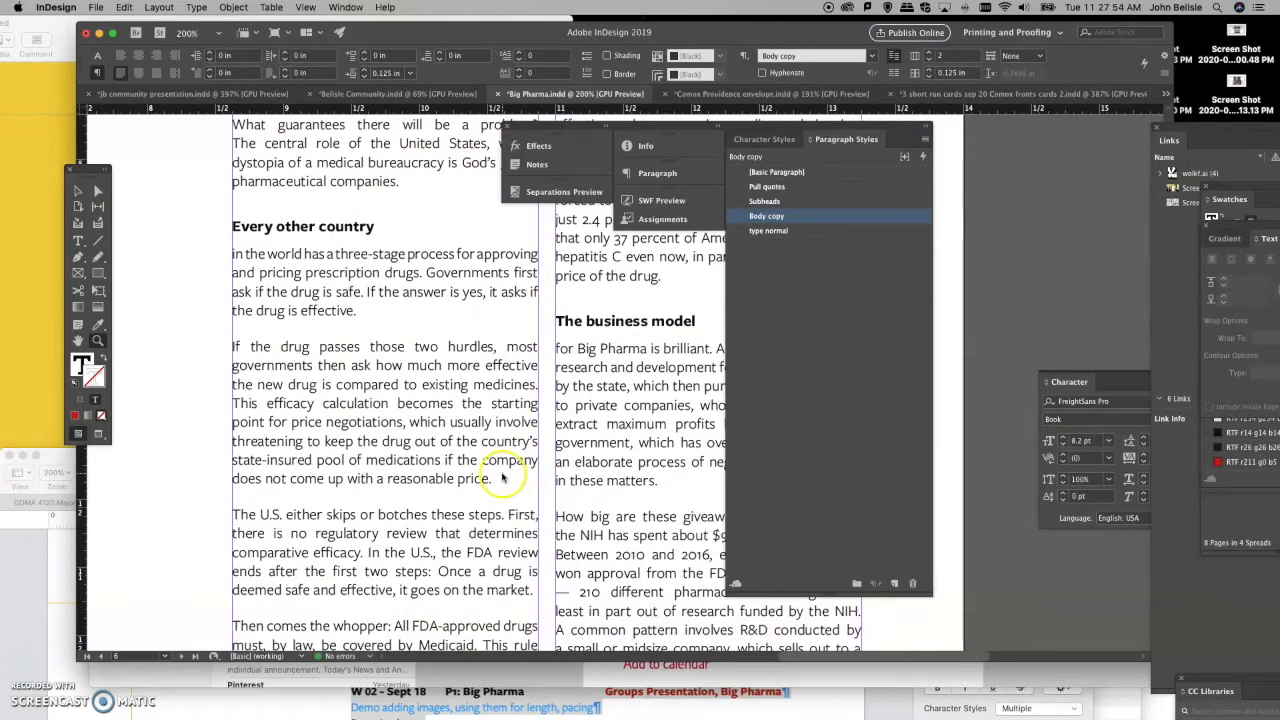
pyautogui.scroll(-3, 503, 478)
pyautogui.hscroll(1, 503, 478)
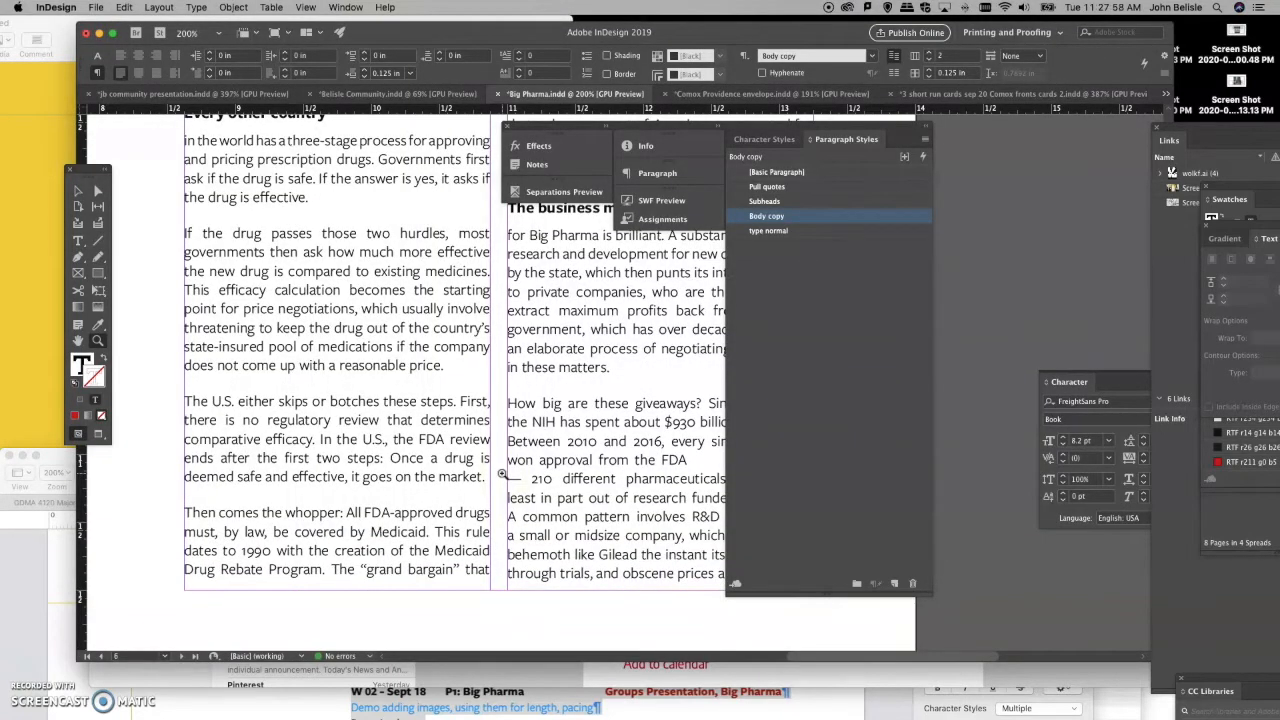
pyautogui.hscroll(4, 503, 474)
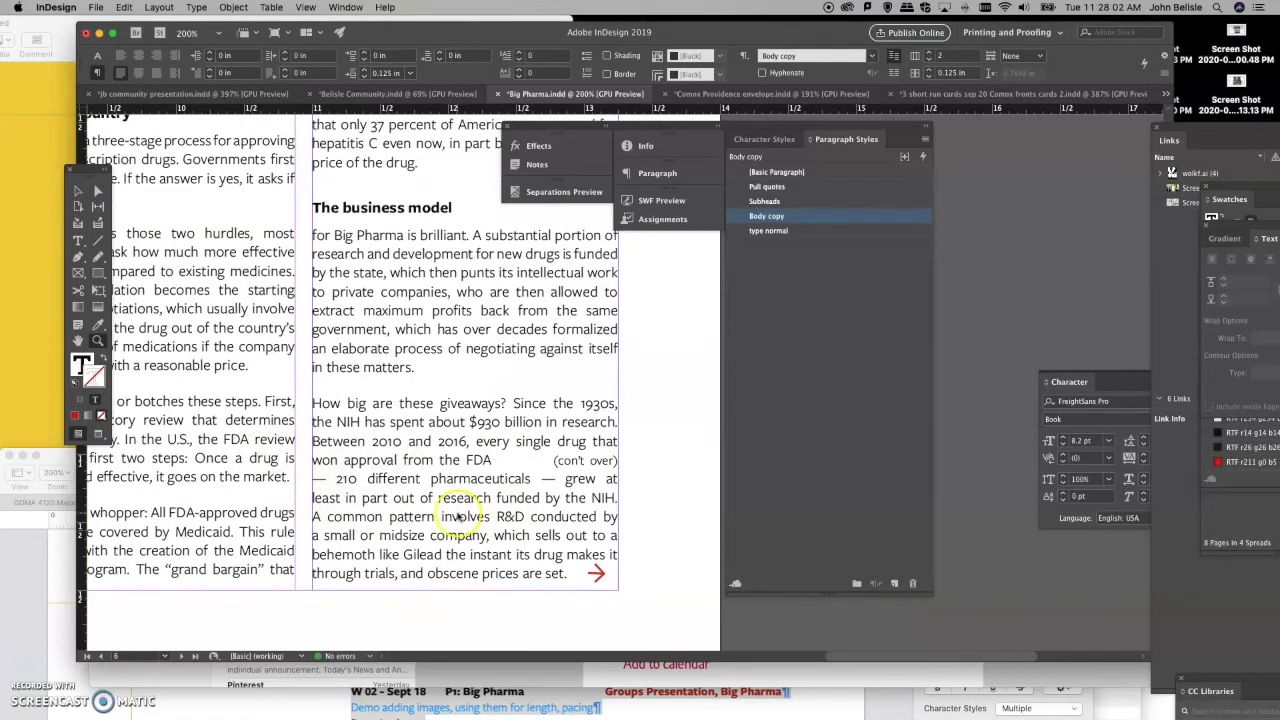
# Step: Return to page 5 and examine the justified left column from the “Why?” section down to the bottom of the page
pyautogui.scroll(15, 210, 260)
pyautogui.hscroll(-5, 217, 259)
pyautogui.hscroll(-10, 217, 259)
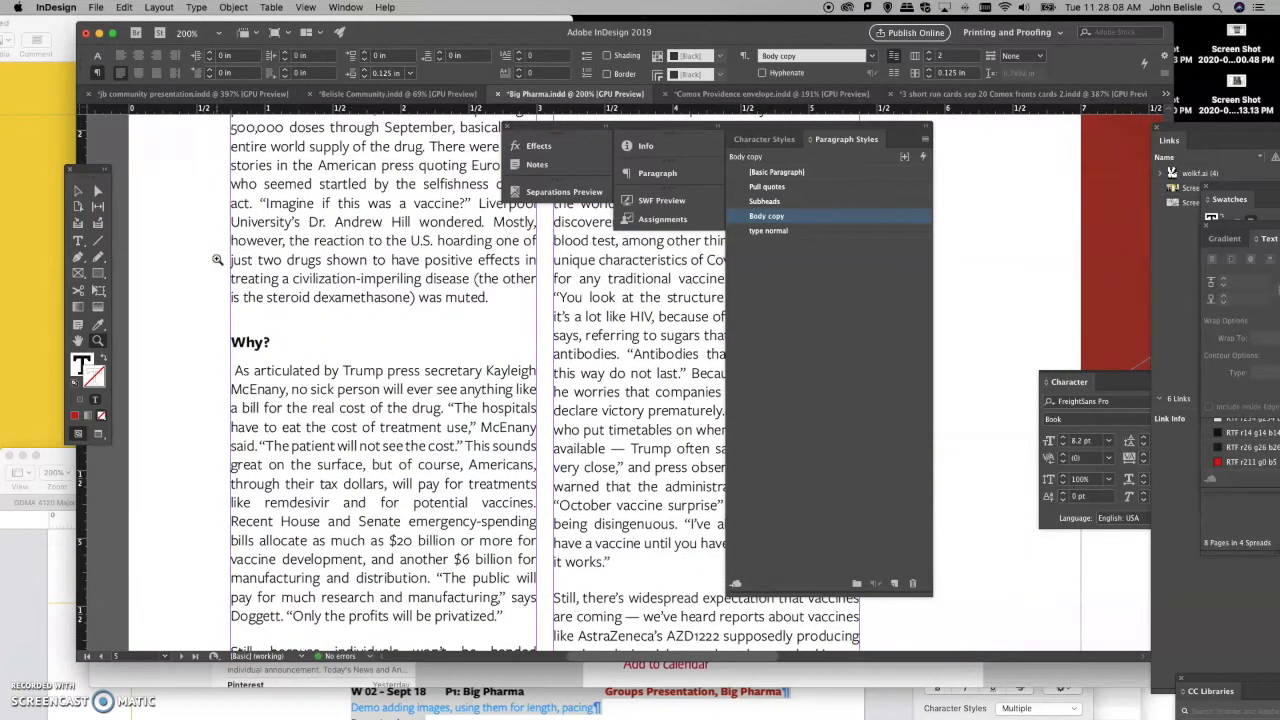
pyautogui.scroll(-15, 217, 259)
pyautogui.hscroll(1, 217, 258)
pyautogui.scroll(-5, 217, 259)
pyautogui.hscroll(-1, 218, 260)
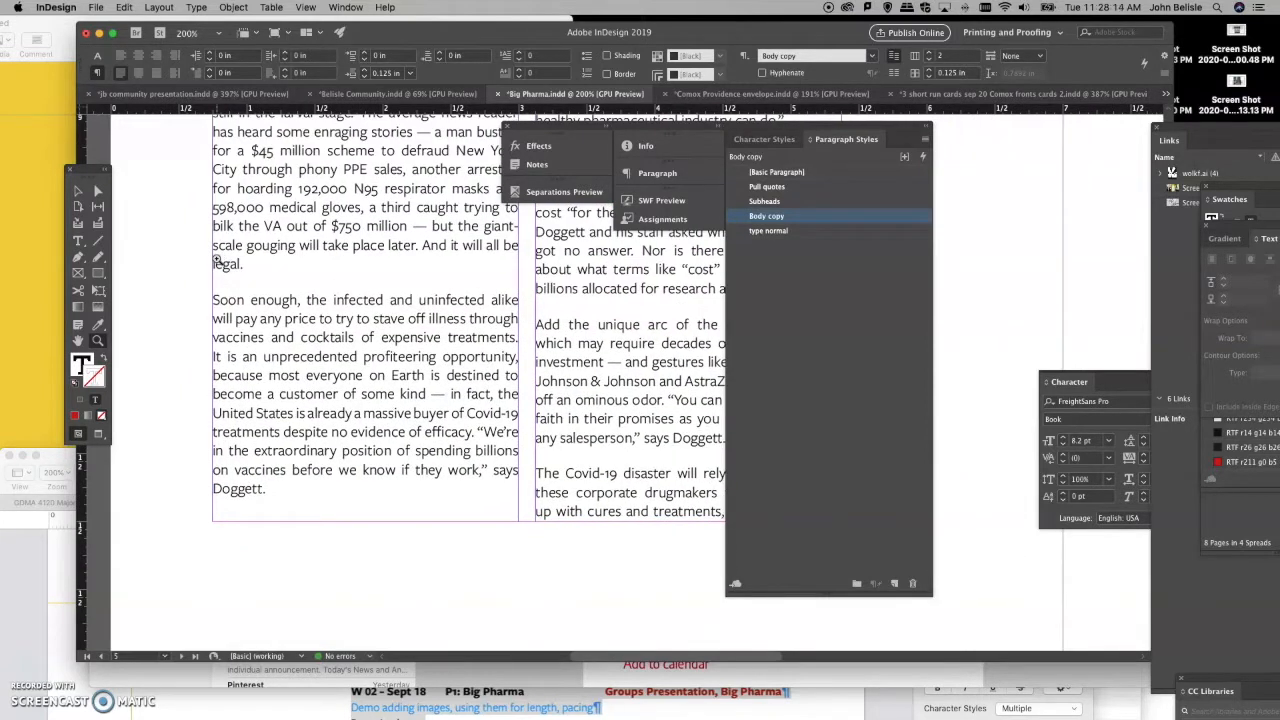
pyautogui.scroll(-5, 217, 259)
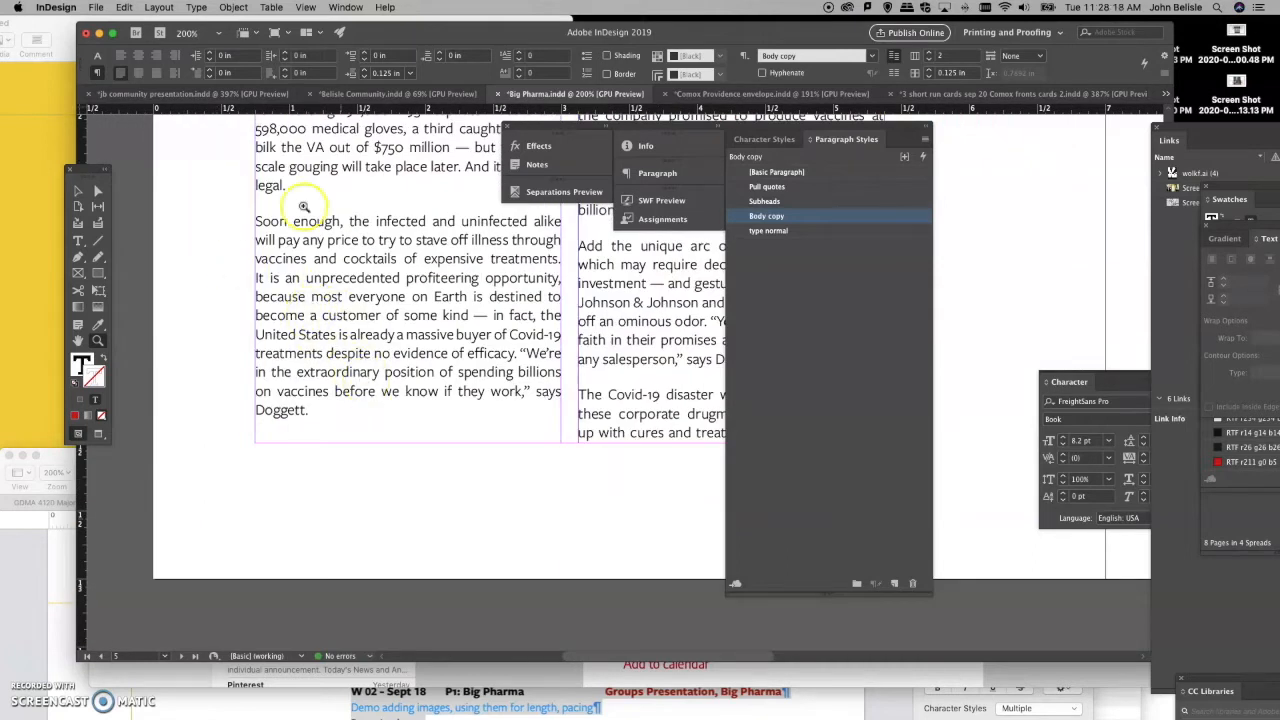
# Step: Show the baseline grid in the document
pyautogui.click(305, 7)
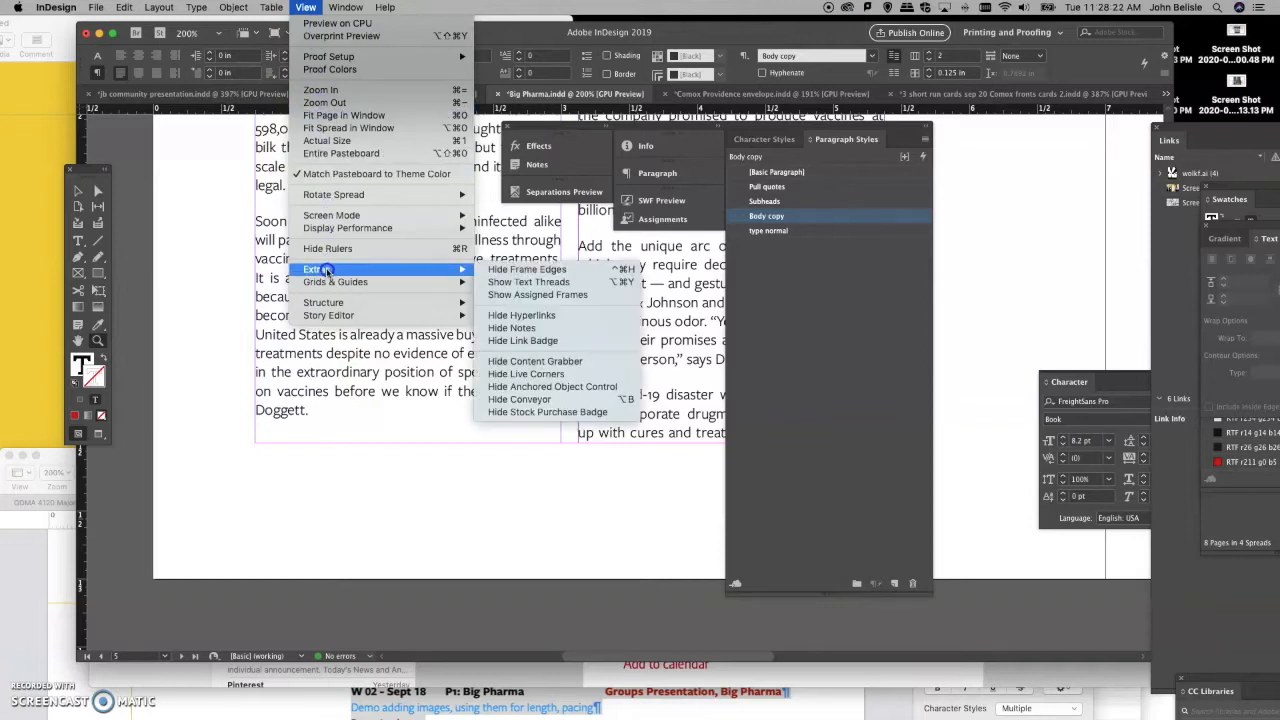
pyautogui.moveTo(323, 285)
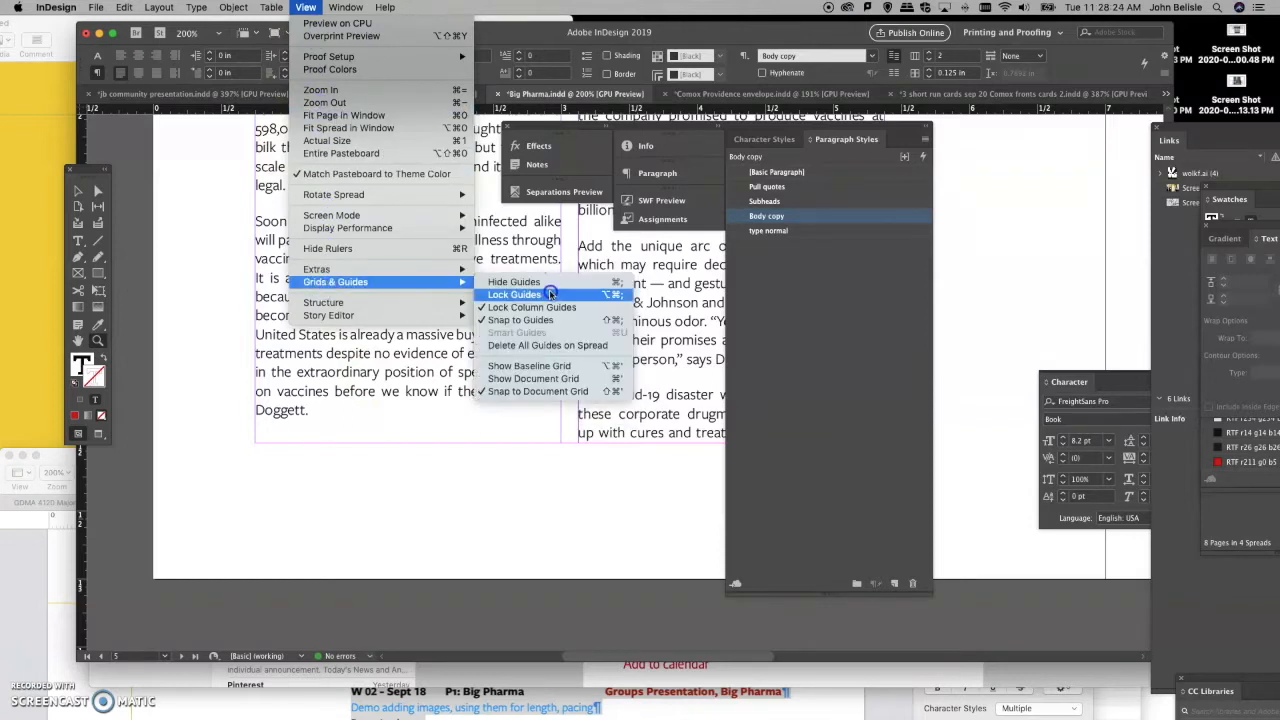
pyautogui.click(547, 367)
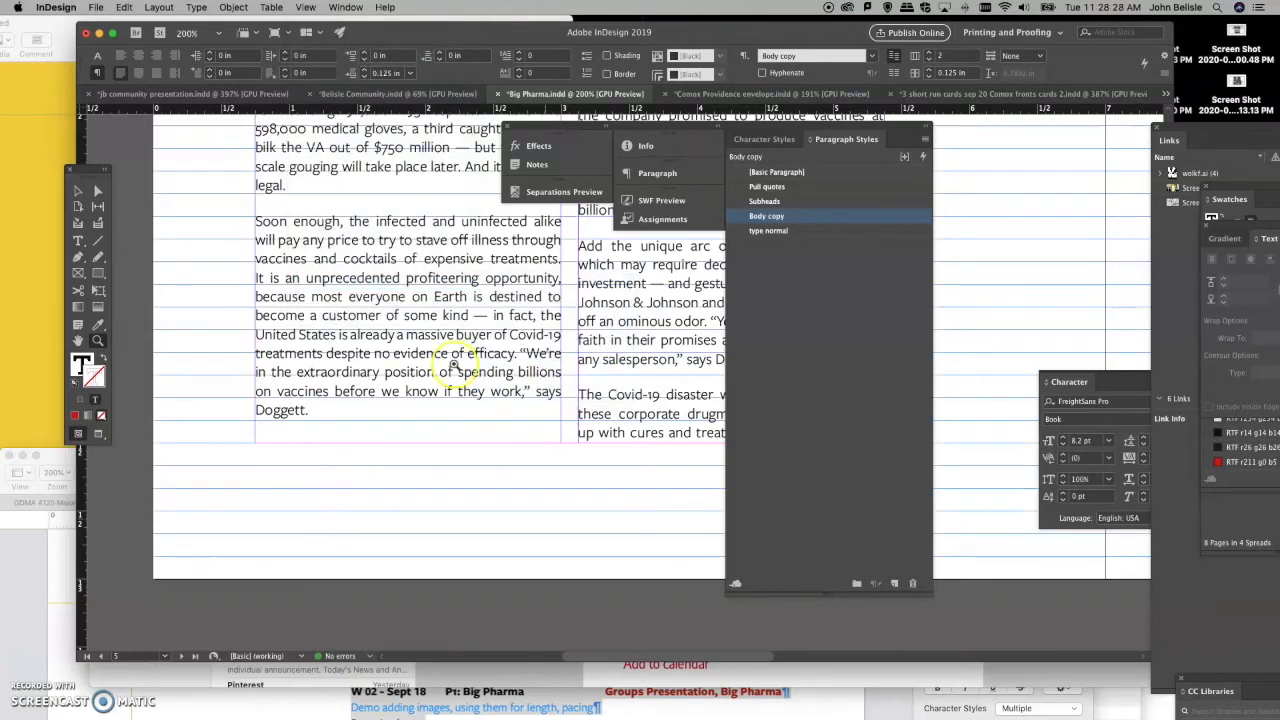
# Step: Compare the body copy lines with the baseline grid on page 5, from the bottom of the columns up to the page header
pyautogui.scroll(3, 447, 316)
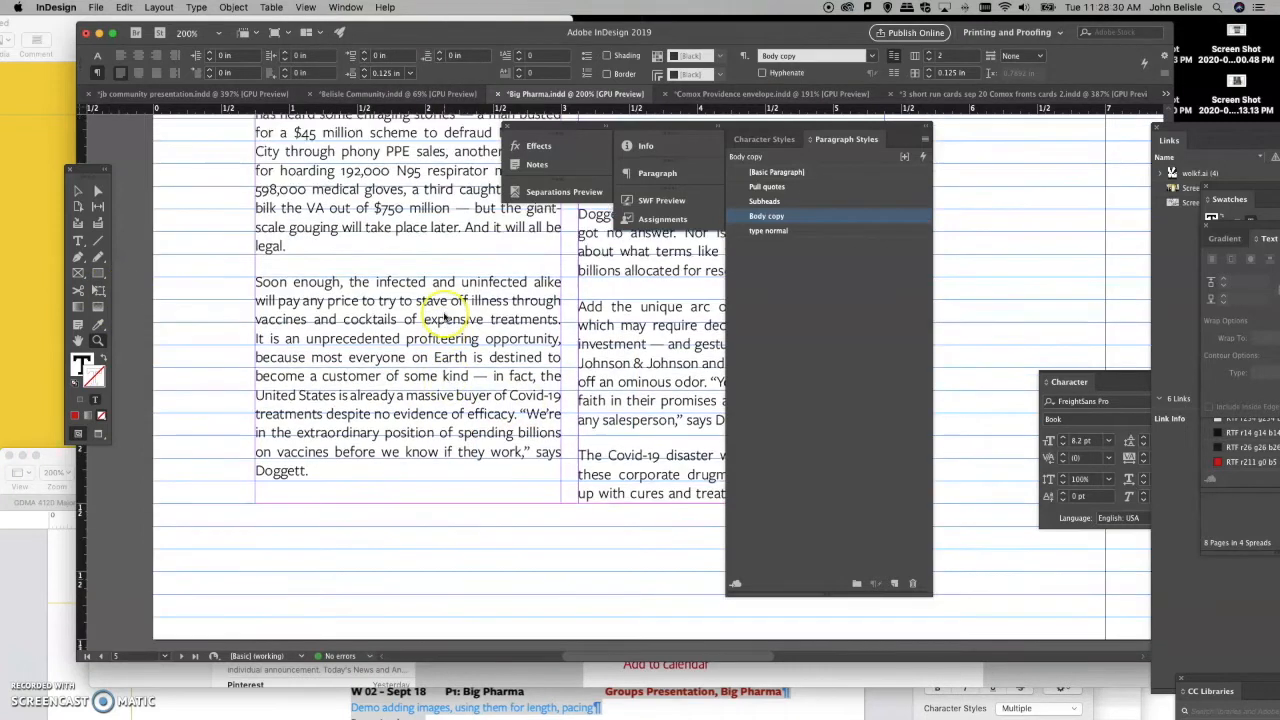
pyautogui.scroll(1, 443, 316)
pyautogui.scroll(10, 444, 313)
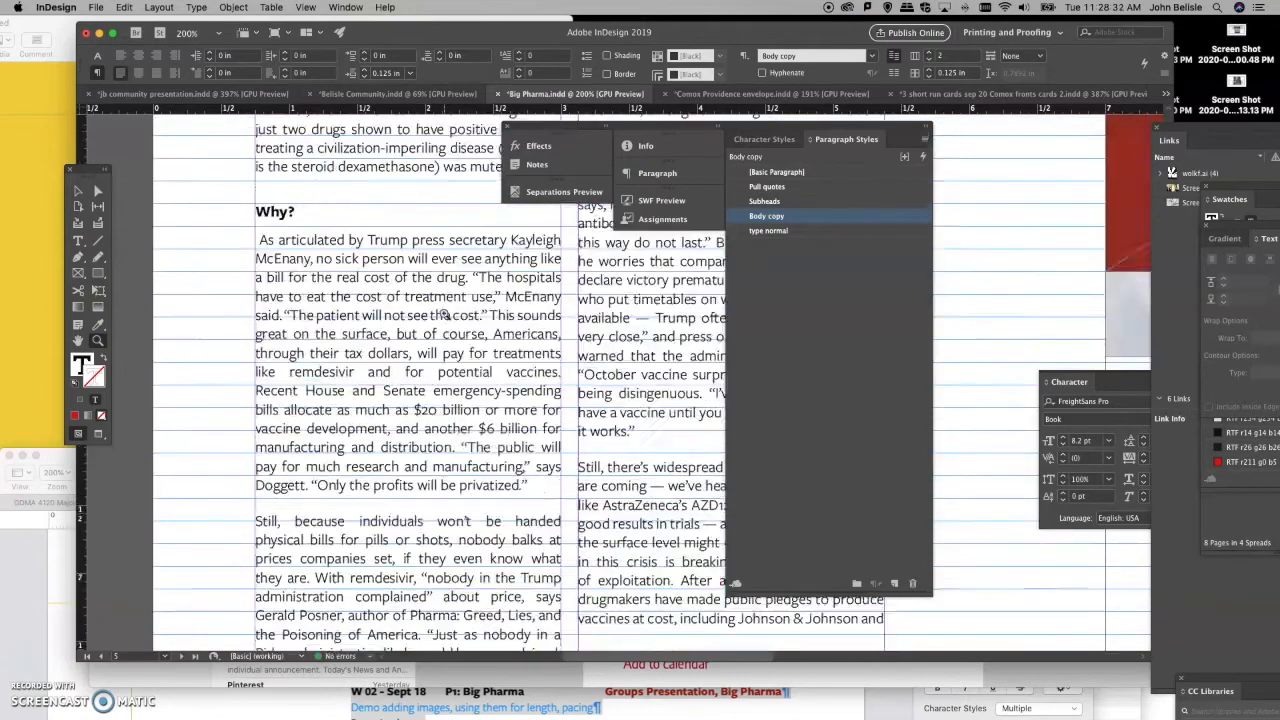
pyautogui.scroll(8, 445, 316)
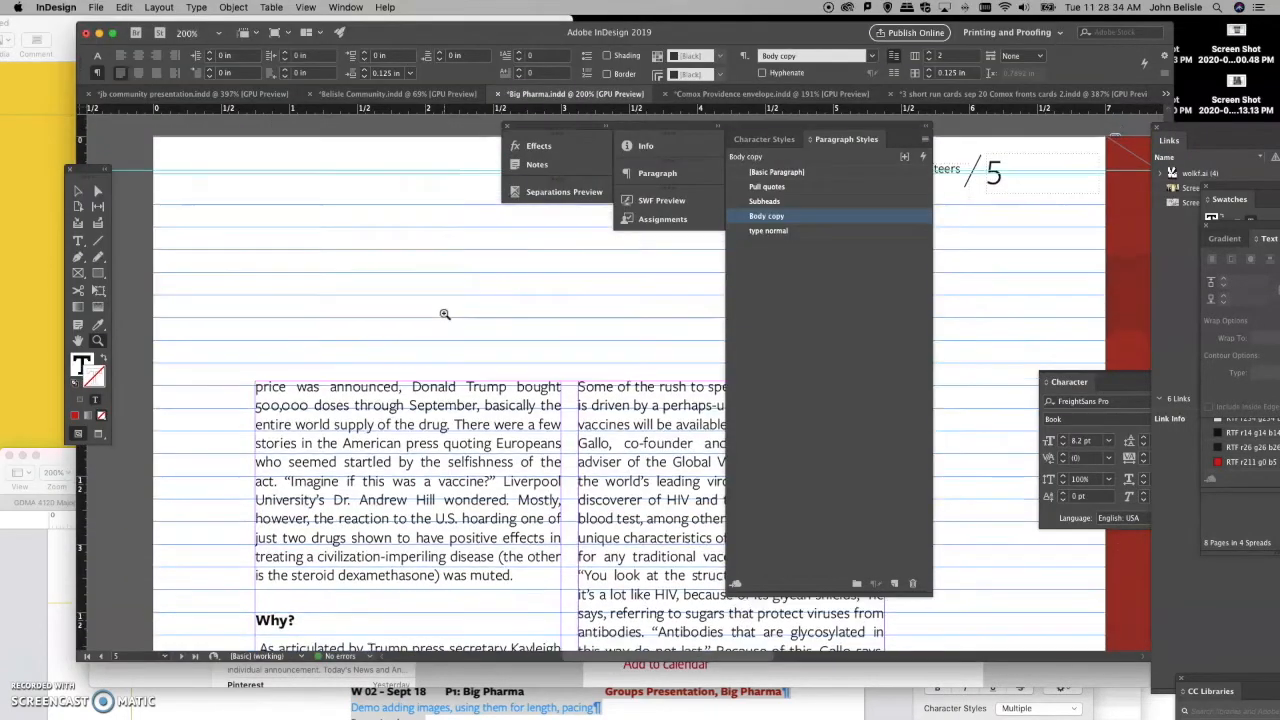
pyautogui.scroll(-20, 445, 314)
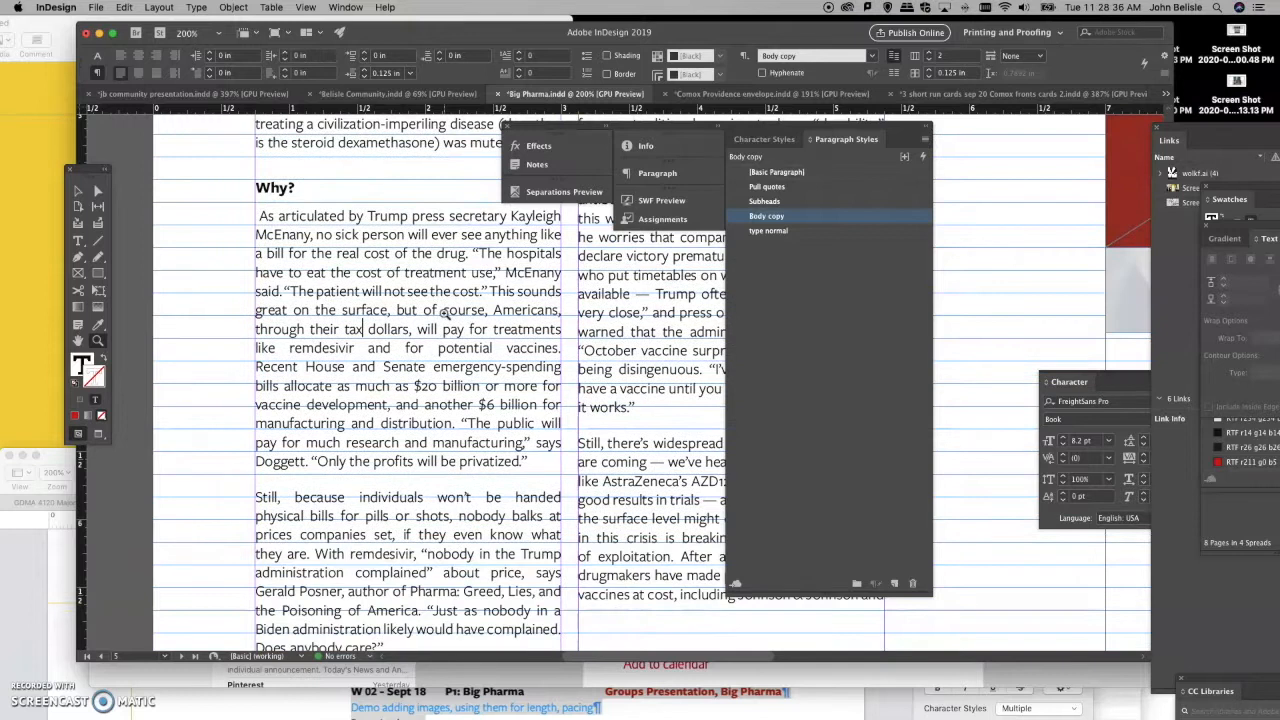
pyautogui.scroll(15, 445, 314)
pyautogui.scroll(-2, 445, 314)
pyautogui.scroll(-3, 445, 313)
pyautogui.scroll(3, 445, 313)
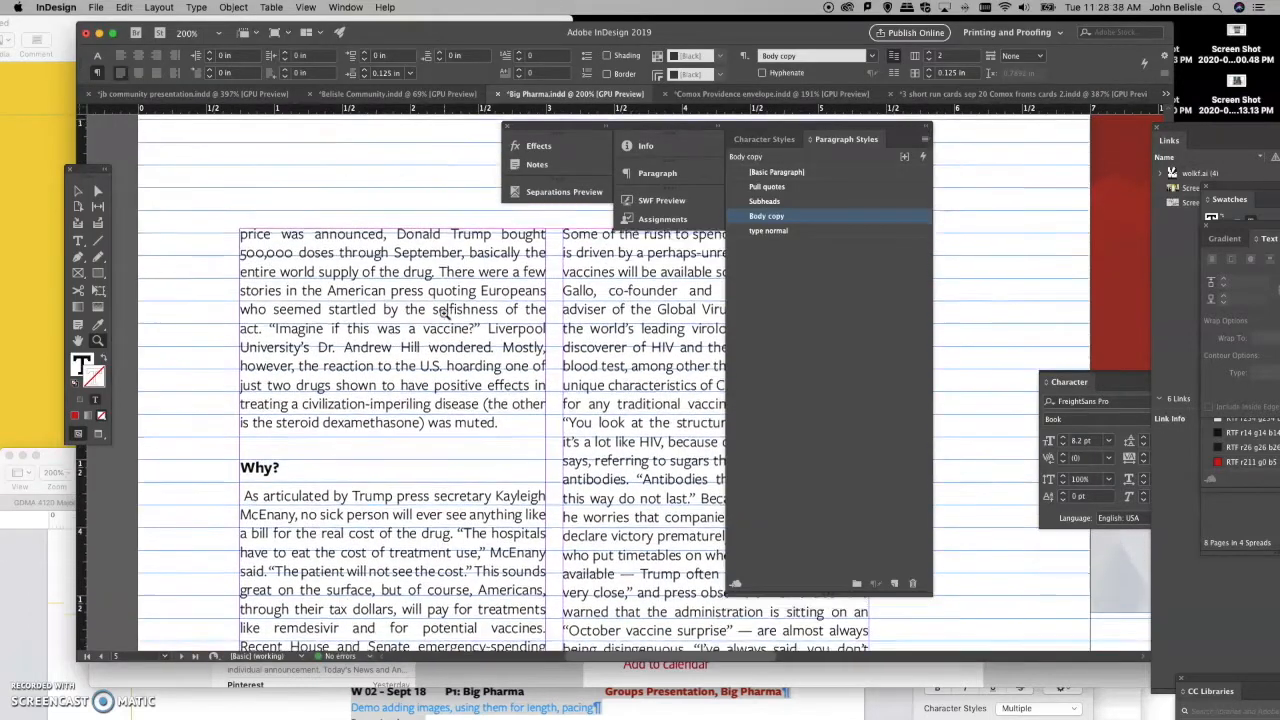
# Step: Move the floating paragraph styles panel group clear of page 5's text columns and check the first lines against the baseline grid
pyautogui.moveTo(546, 127); pyautogui.dragTo(888, 122)
pyautogui.scroll(10, 522, 343)
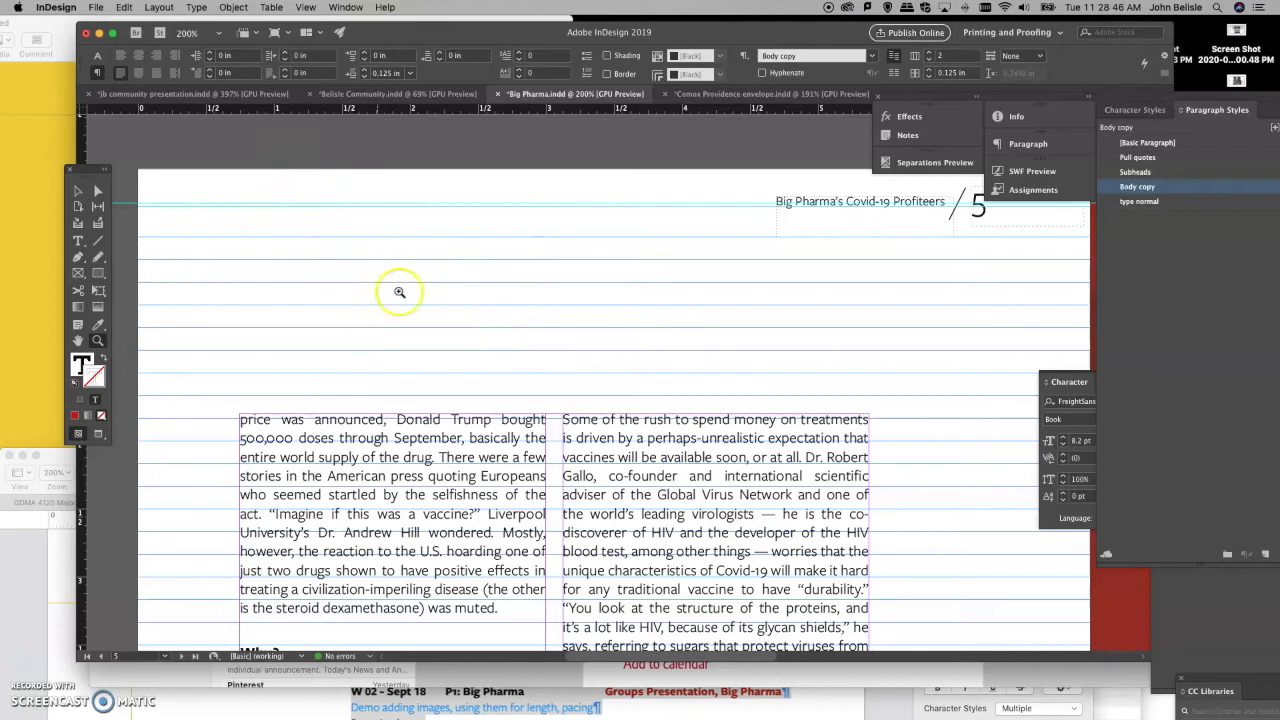
pyautogui.scroll(-5, 468, 352)
pyautogui.scroll(-4, 470, 354)
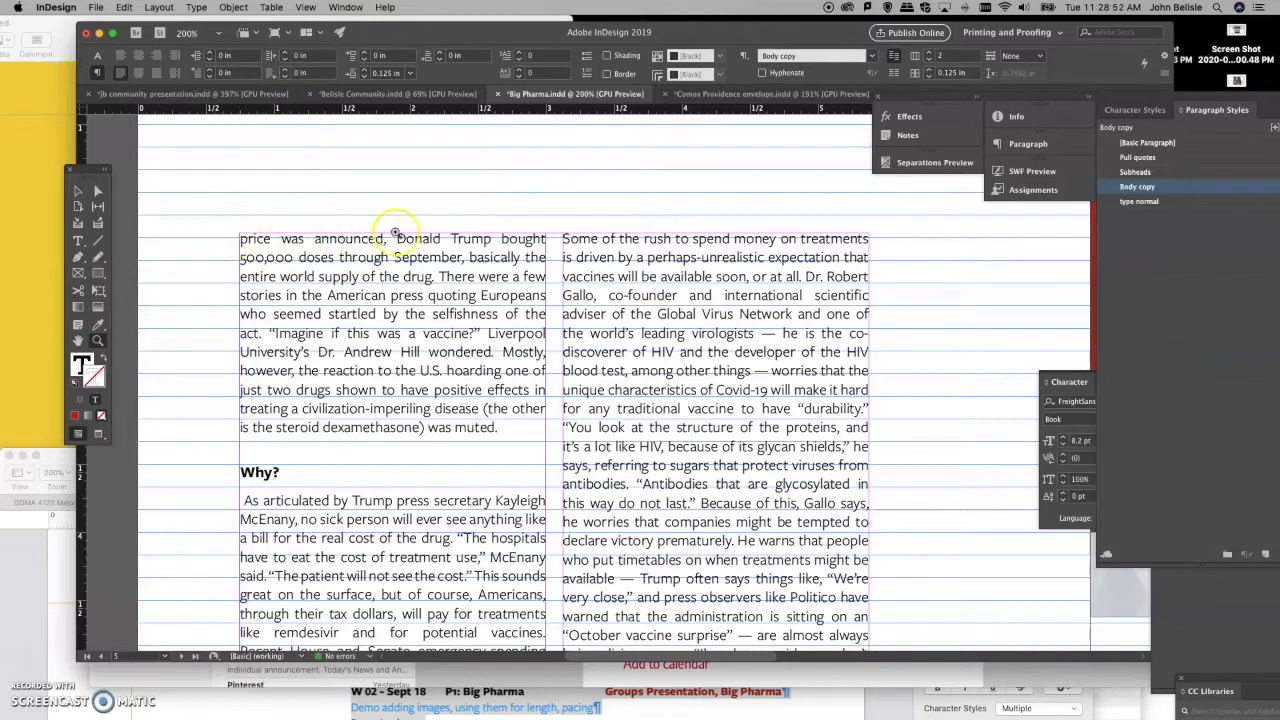
pyautogui.scroll(-1, 395, 430)
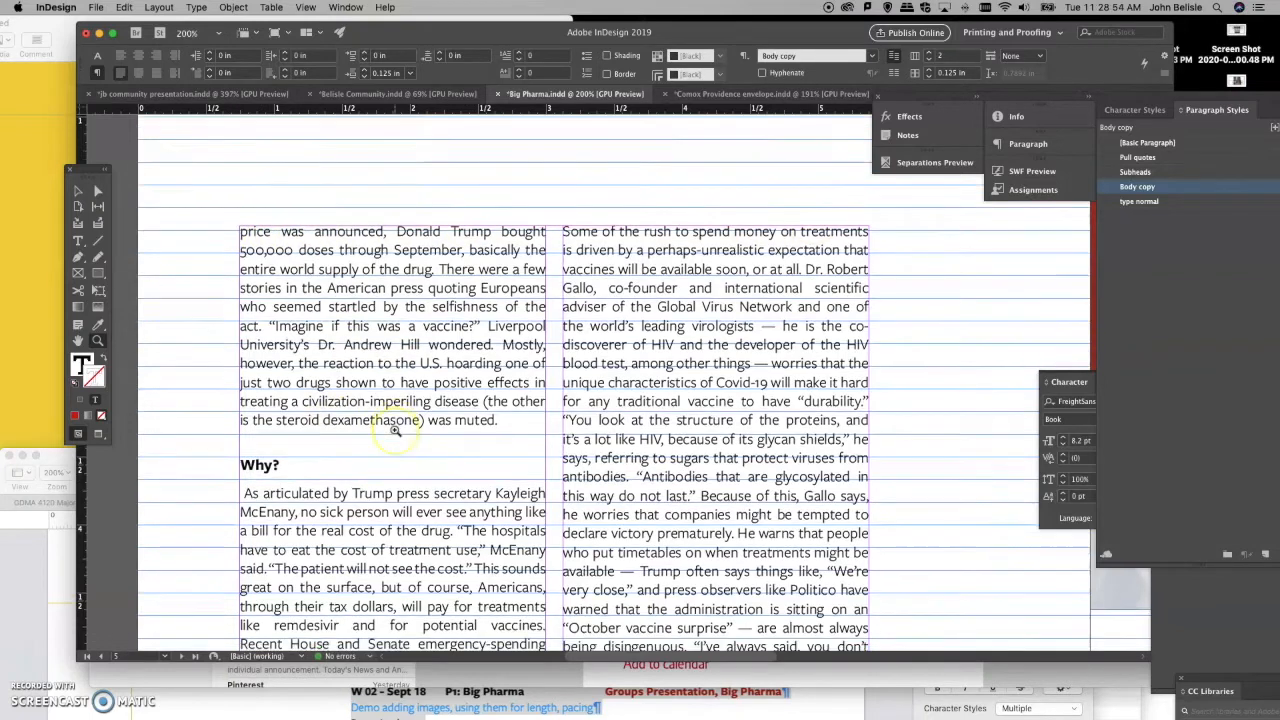
# Step: Compare line alignment across both page 5 columns with the baseline grid, from the page bottom past the pull quote to the first lines
pyautogui.scroll(-20, 395, 430)
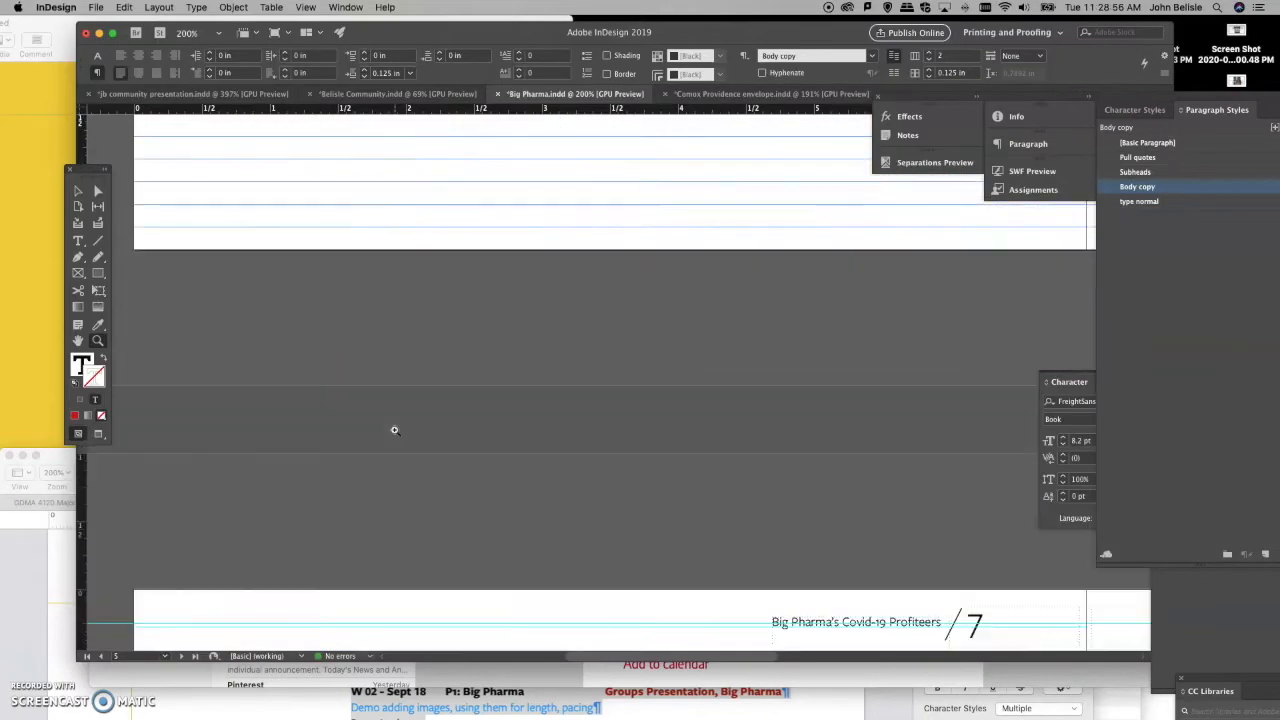
pyautogui.scroll(10, 395, 440)
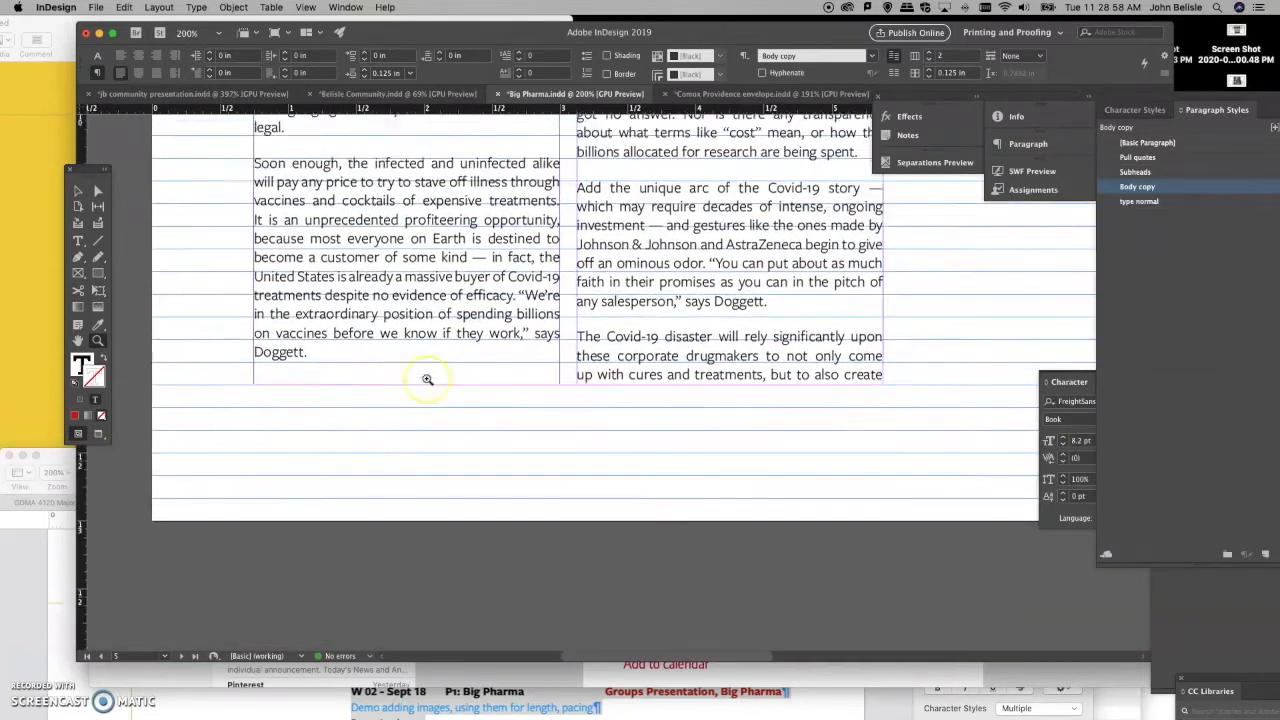
pyautogui.scroll(7, 426, 380)
pyautogui.scroll(-7, 426, 380)
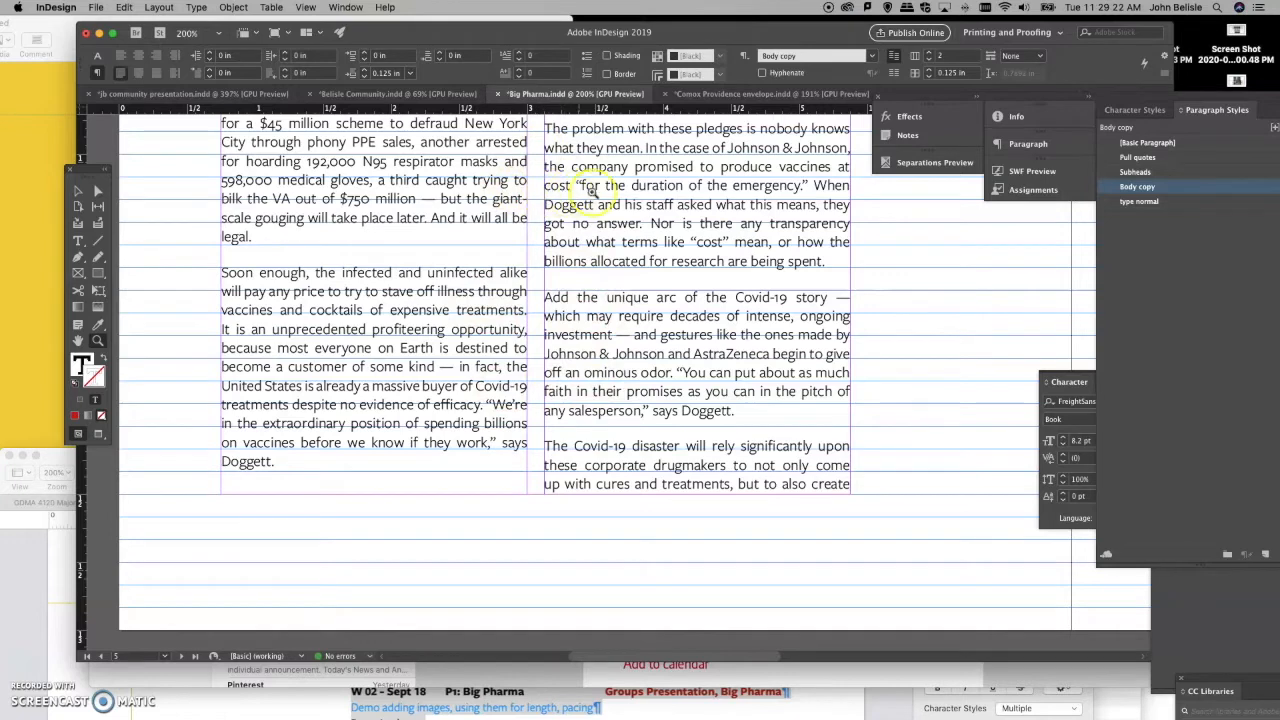
pyautogui.scroll(5, 617, 195)
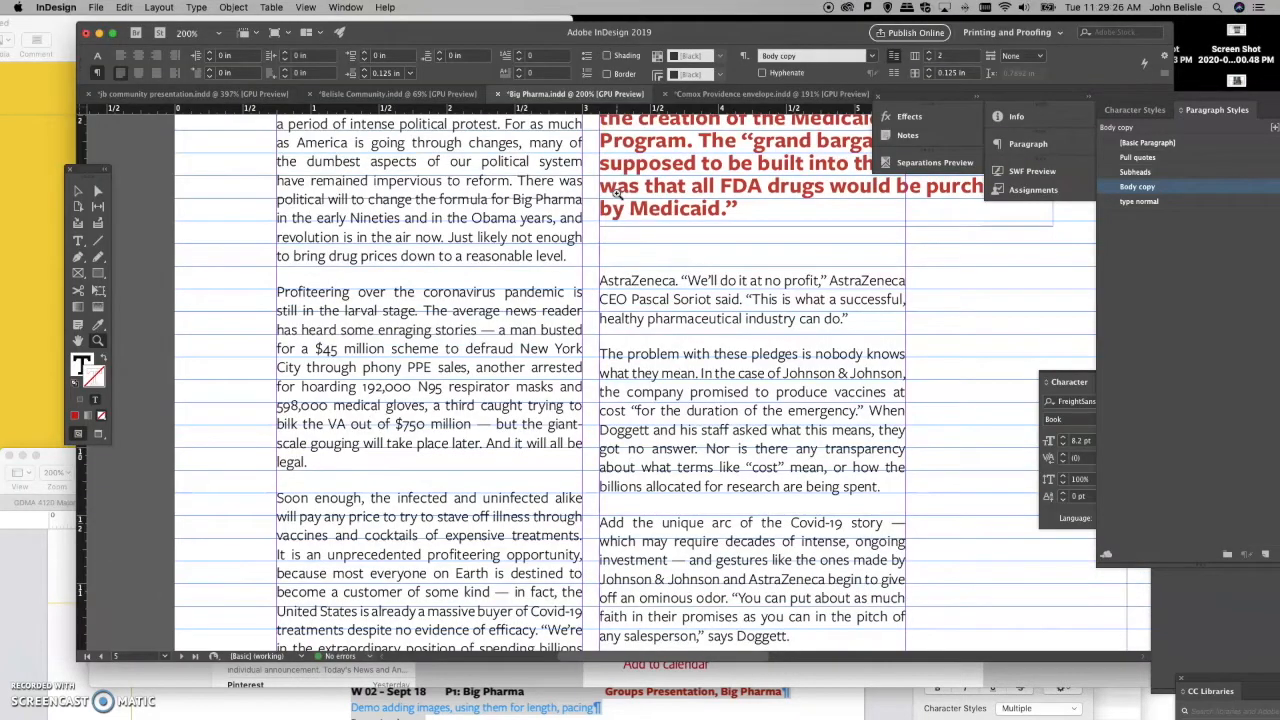
pyautogui.scroll(15, 617, 195)
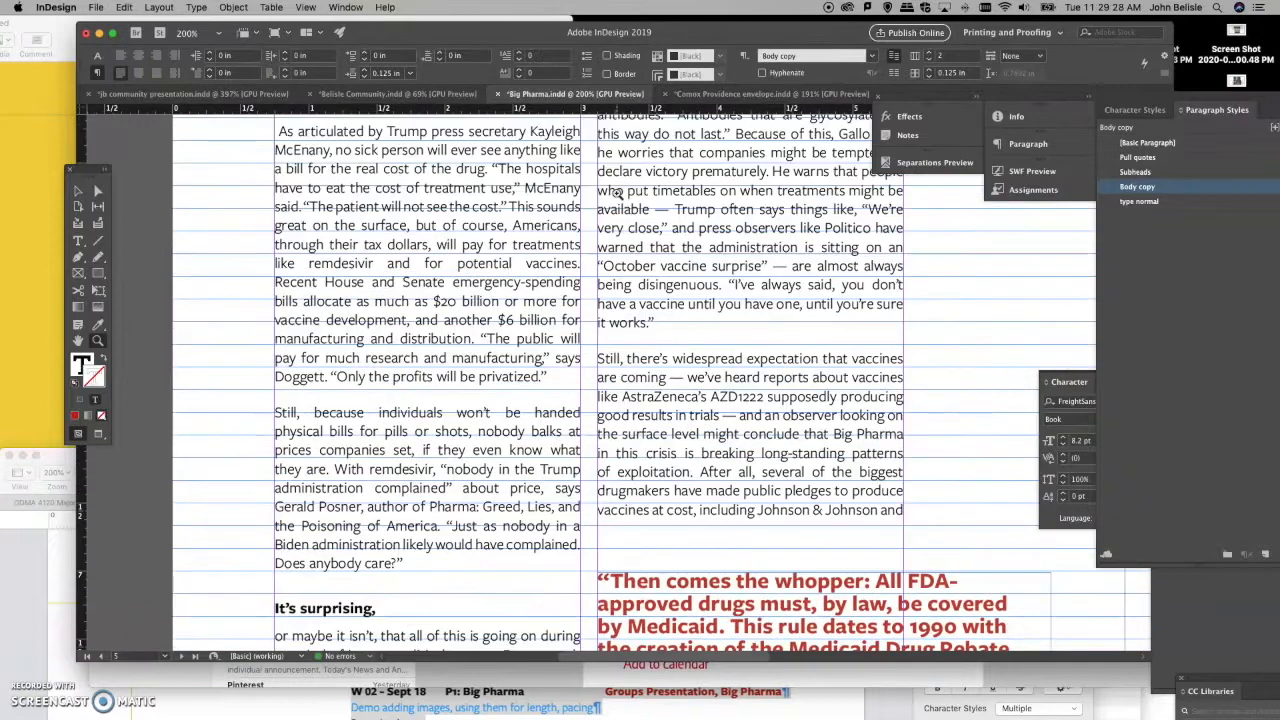
pyautogui.scroll(7, 617, 193)
pyautogui.scroll(-5, 617, 195)
pyautogui.scroll(3, 617, 195)
pyautogui.scroll(3, 617, 195)
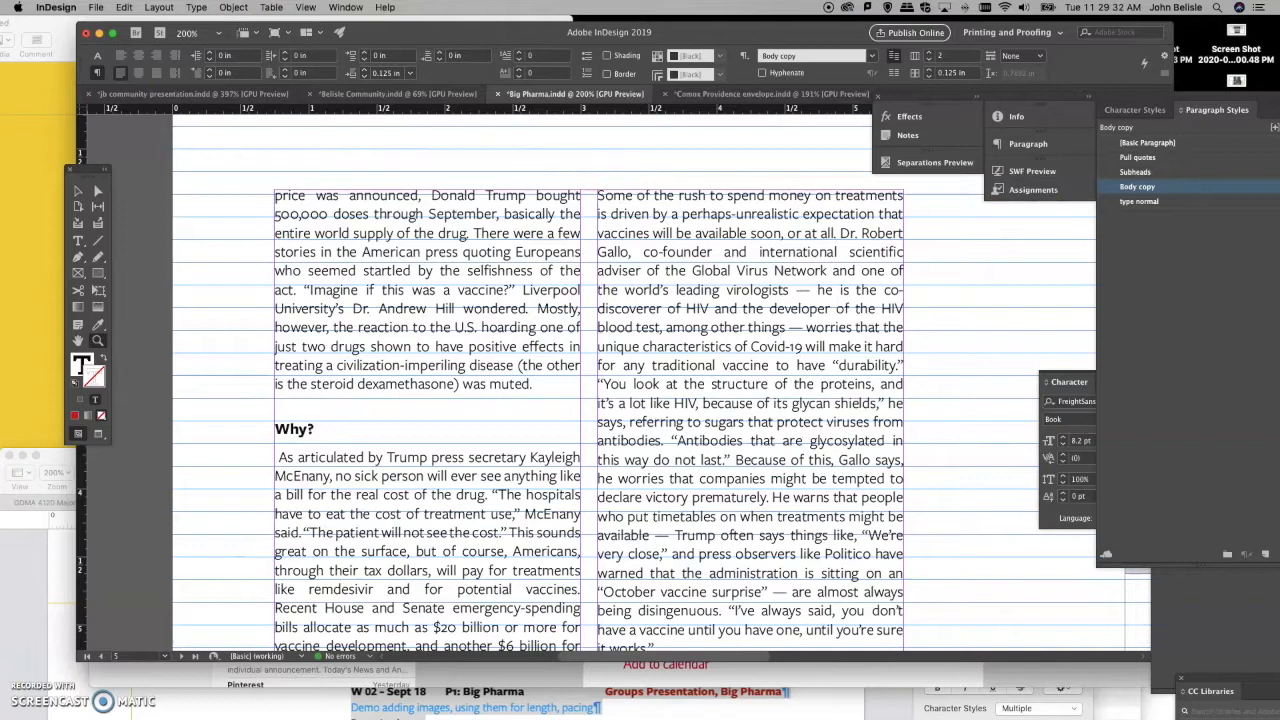
# Step: Open the Grids preferences, move the dialog lower to expose the page text, and set the baseline grid color to Light Gray
pyautogui.click(56, 8)
pyautogui.moveTo(76, 38)
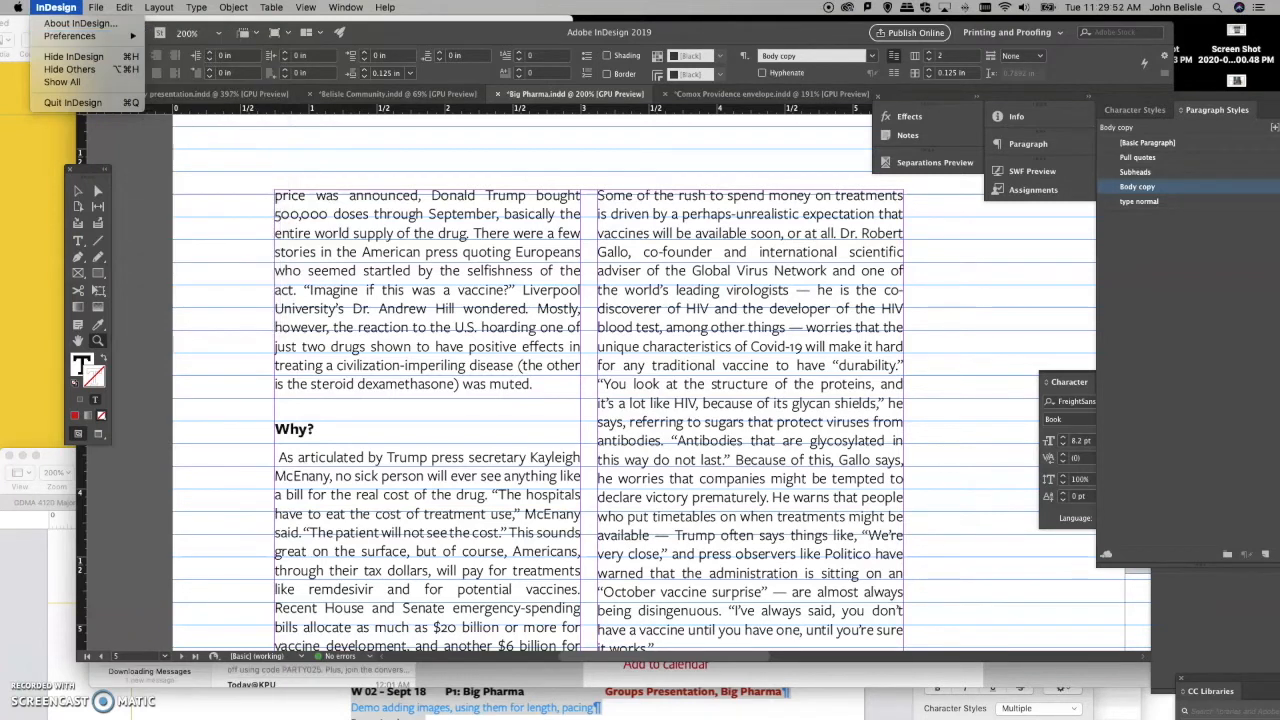
pyautogui.click(24, 662)
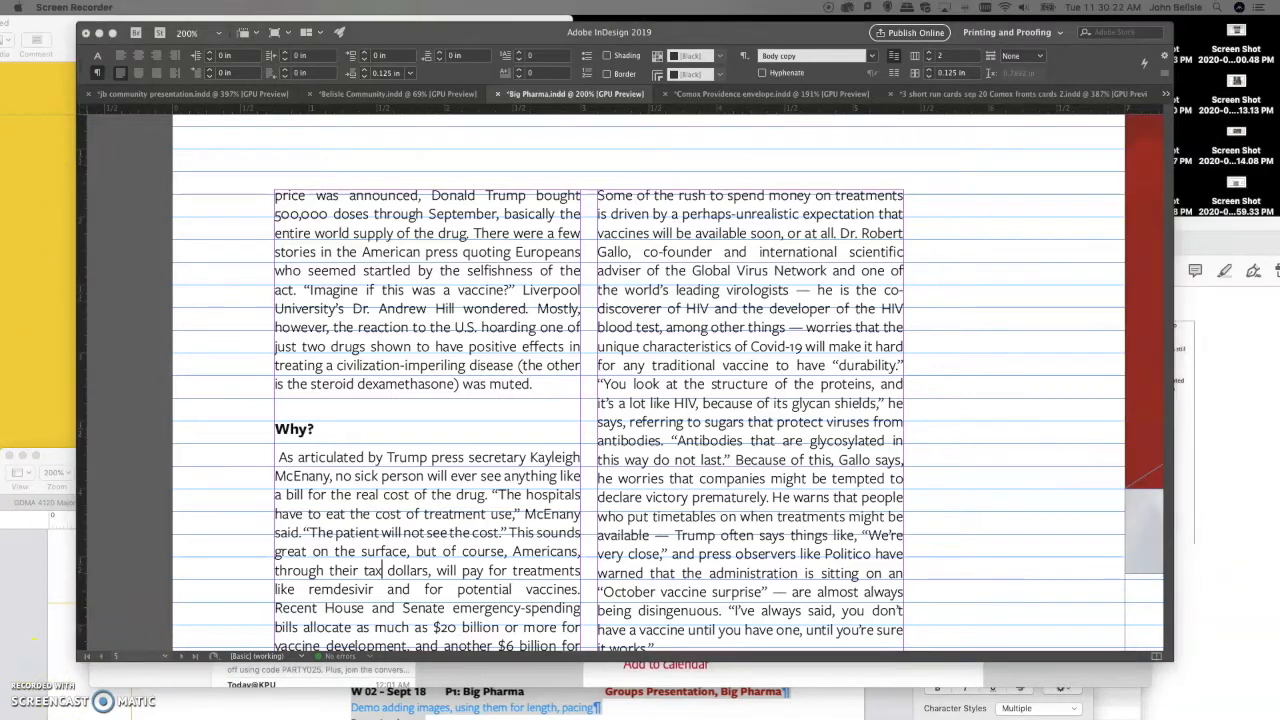
pyautogui.click(125, 250)
pyautogui.click(56, 8)
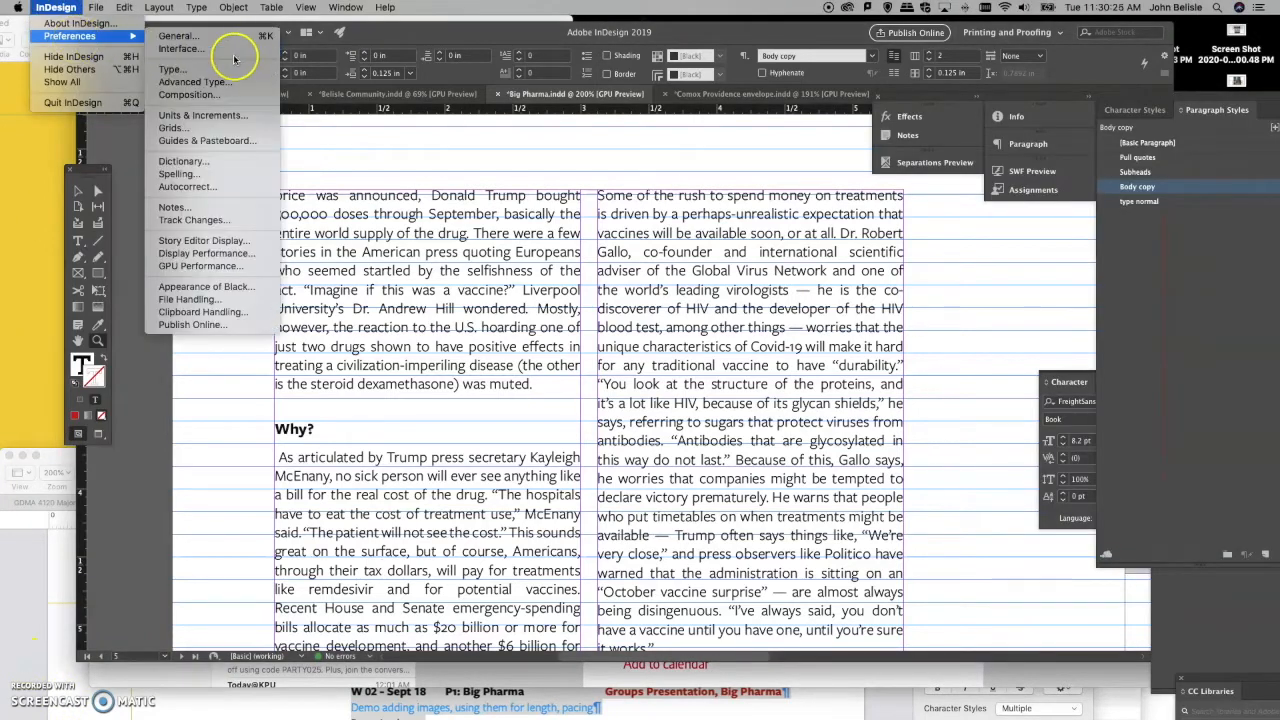
pyautogui.click(205, 127)
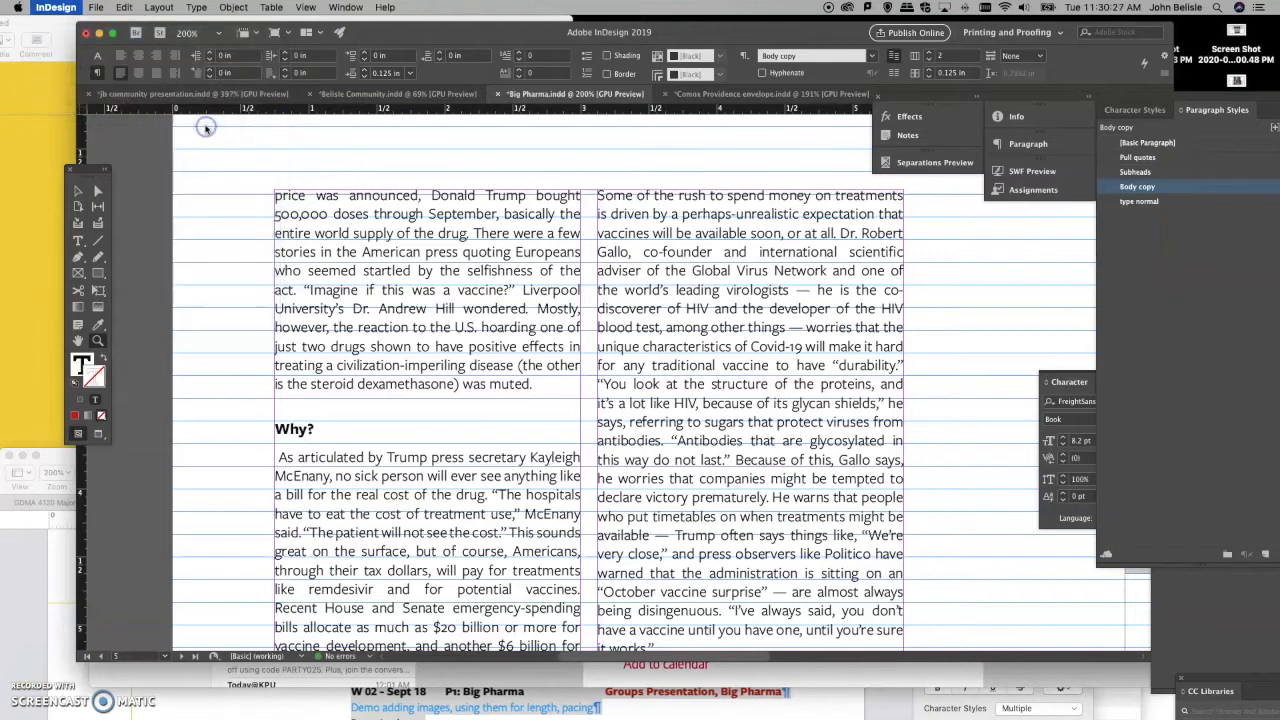
pyautogui.moveTo(489, 137); pyautogui.dragTo(505, 257)
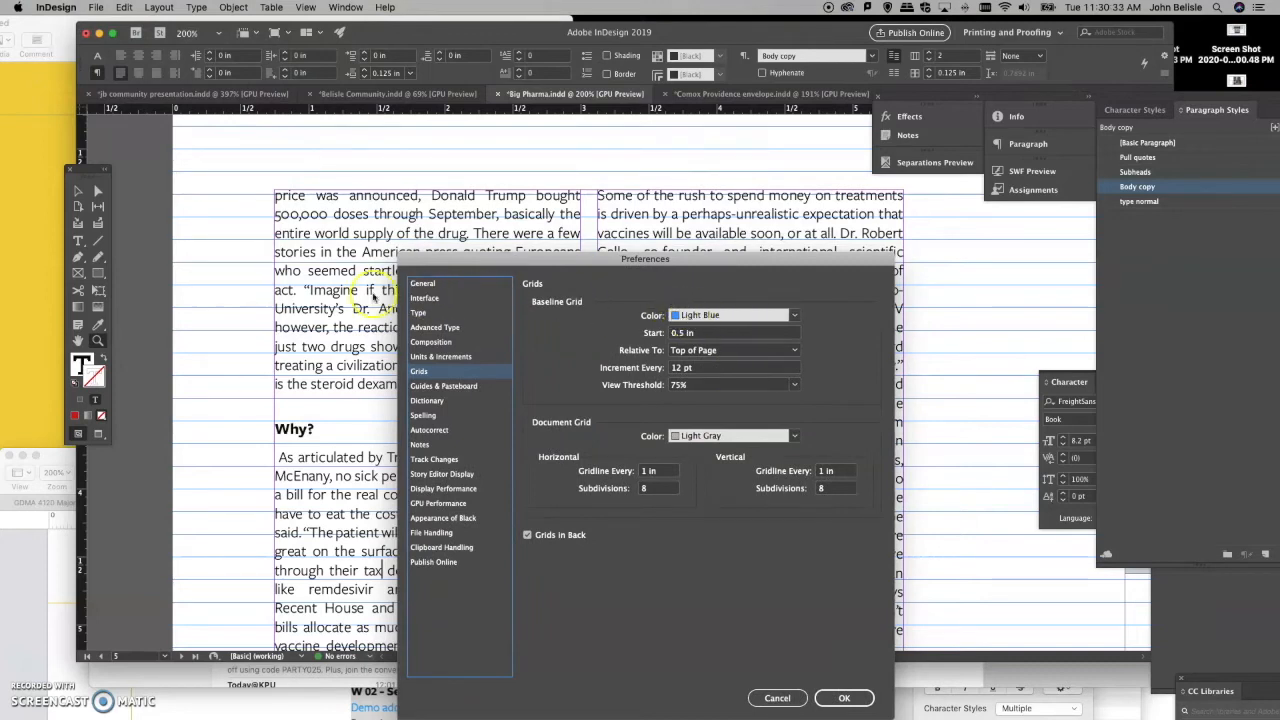
pyautogui.click(722, 315)
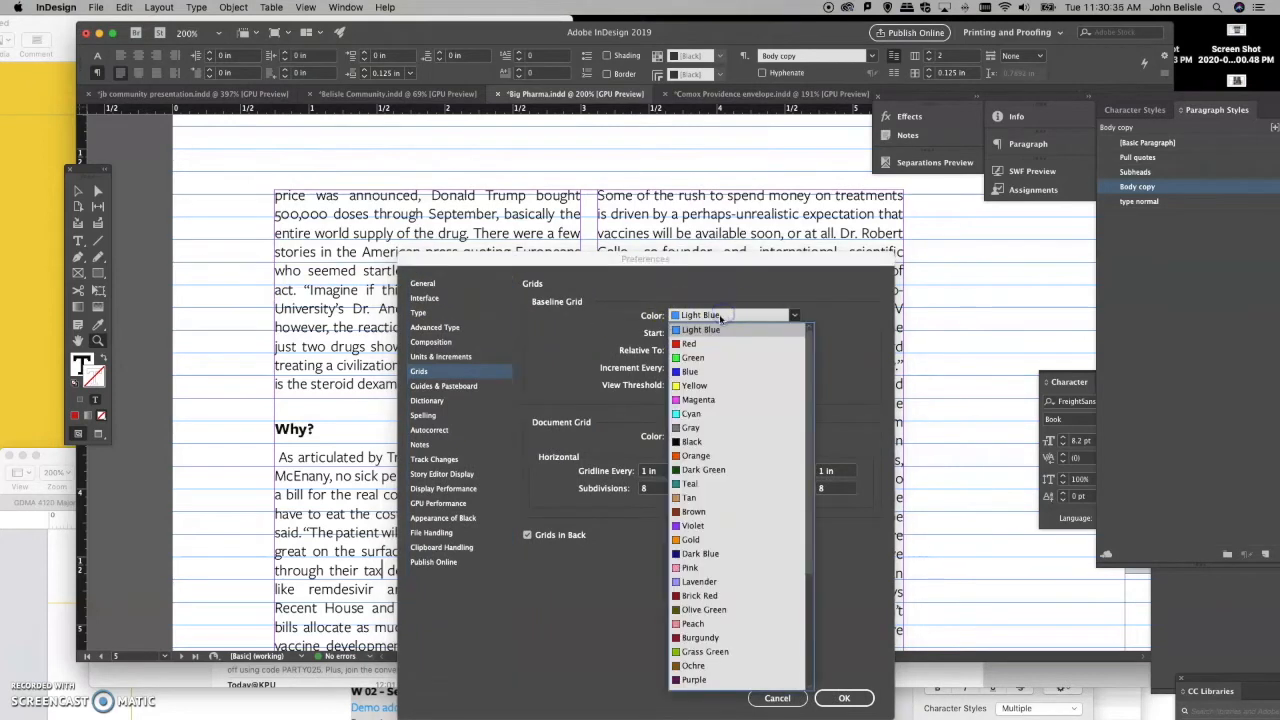
pyautogui.scroll(-5, 722, 556)
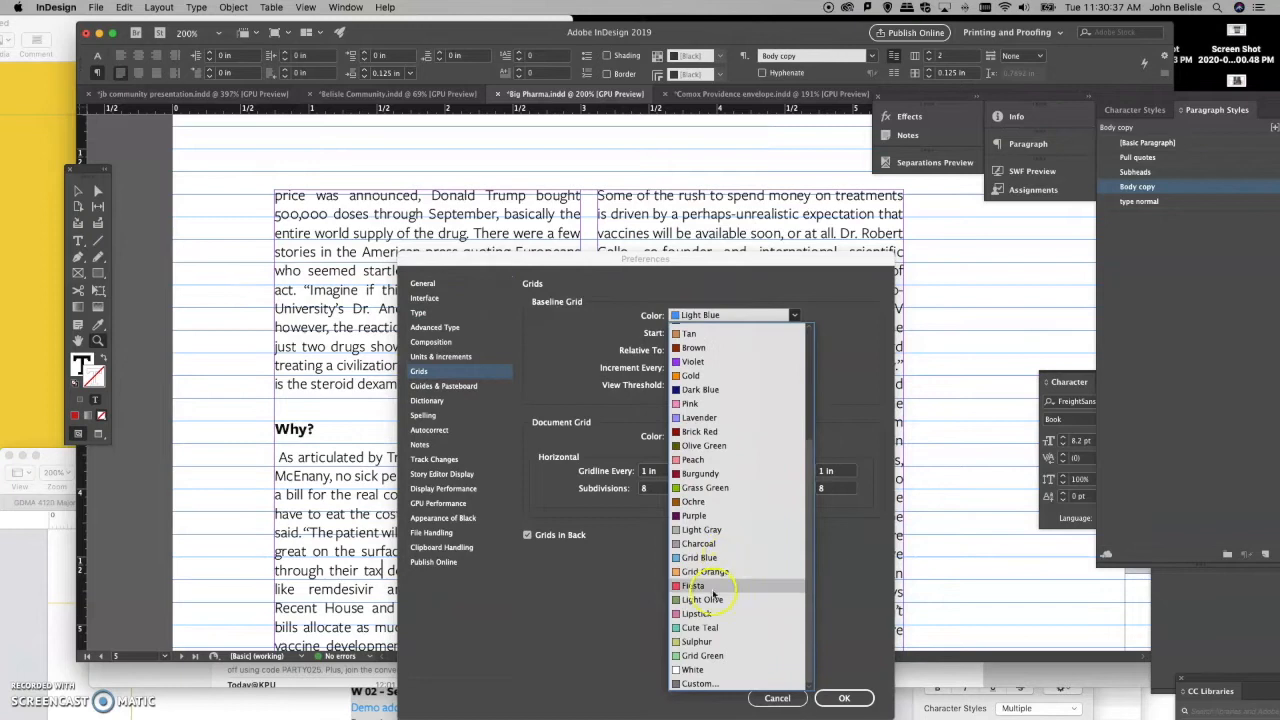
pyautogui.click(708, 538)
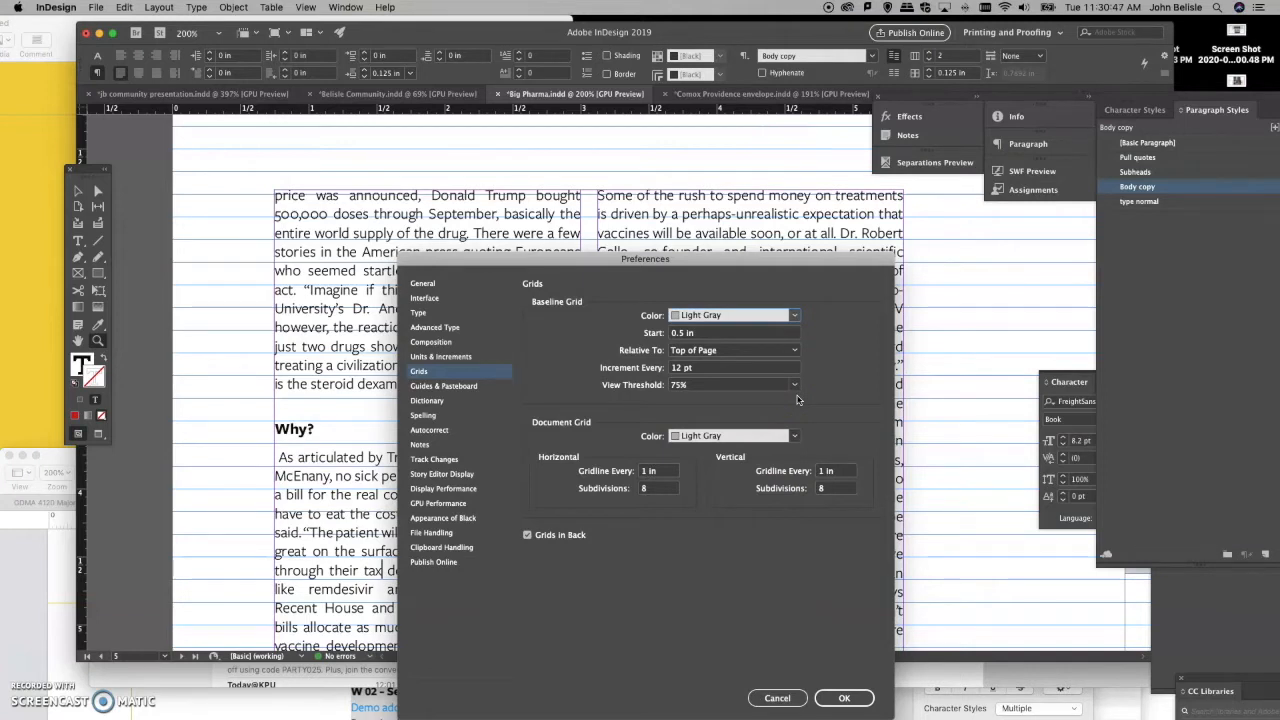
# Step: Set the baseline grid to start at 0 in relative to the Top Margin and apply the Grids preferences
pyautogui.click(707, 333)
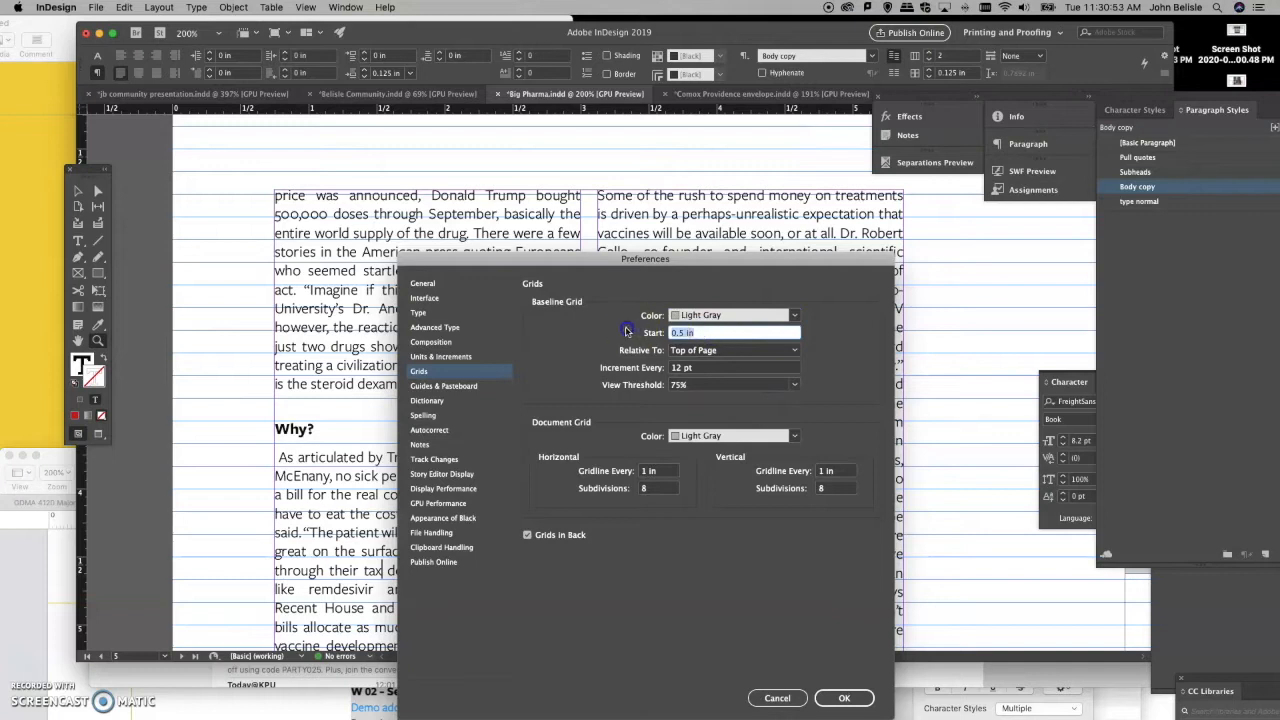
pyautogui.write('0')
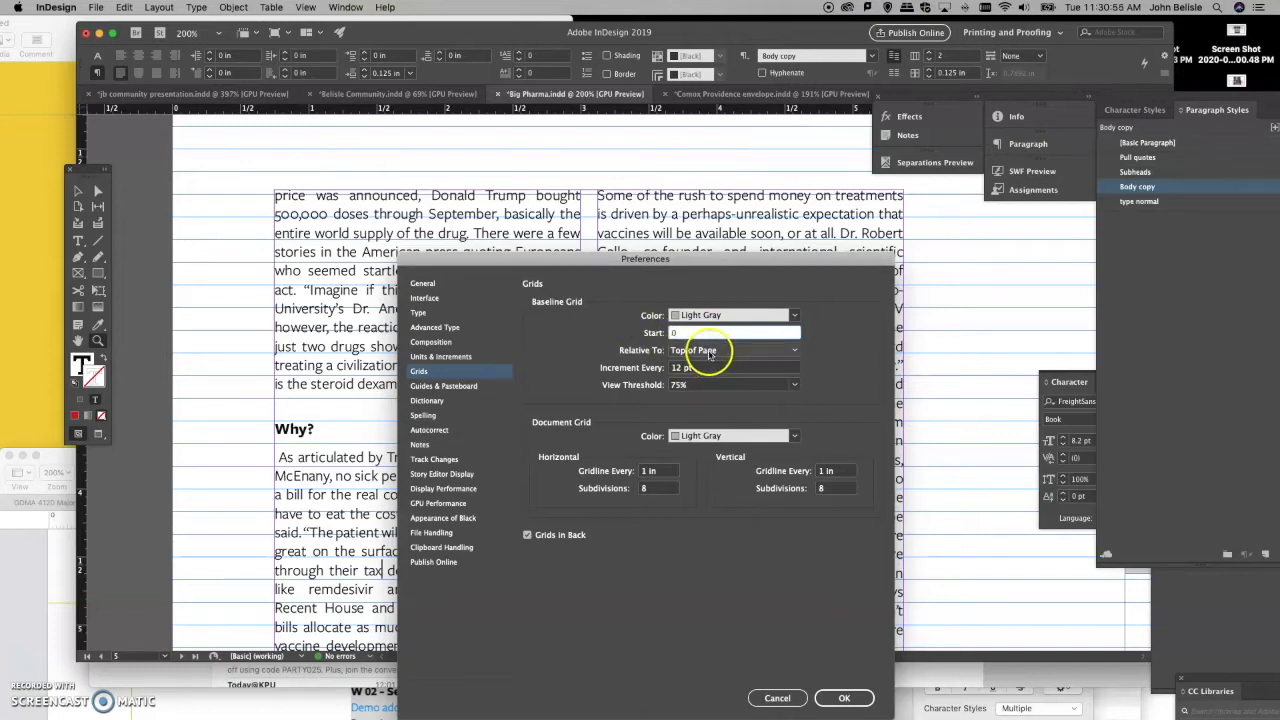
pyautogui.click(706, 350)
pyautogui.click(705, 378)
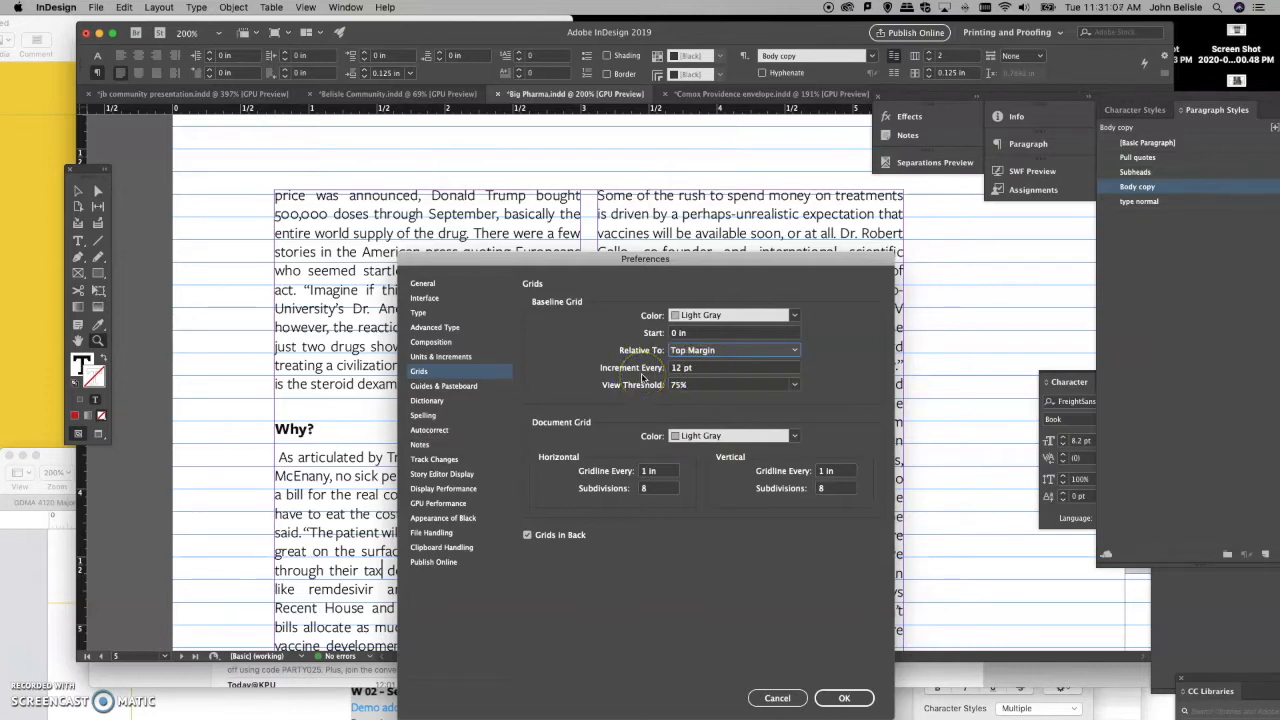
pyautogui.click(843, 698)
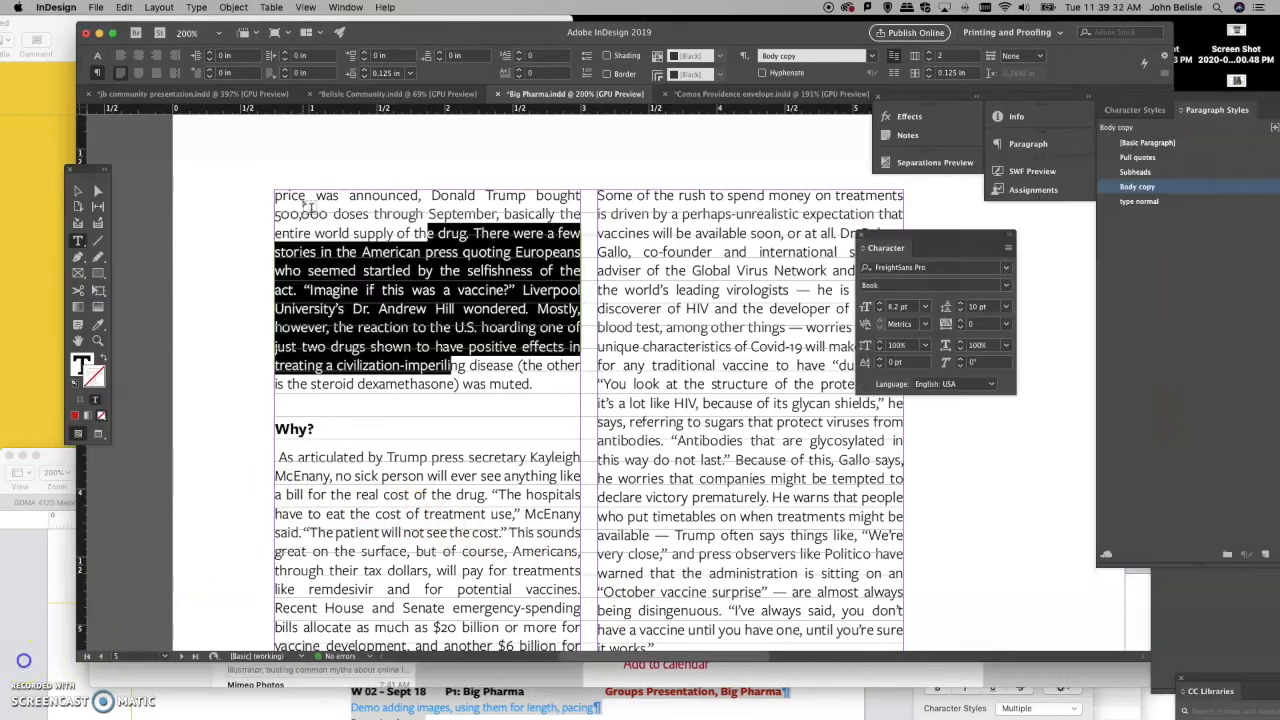
pyautogui.moveTo(288, 198)
pyautogui.mouseDown()
pyautogui.moveTo(337, 240)
pyautogui.moveTo(309, 200)
pyautogui.mouseUp()
pyautogui.click(198, 198)
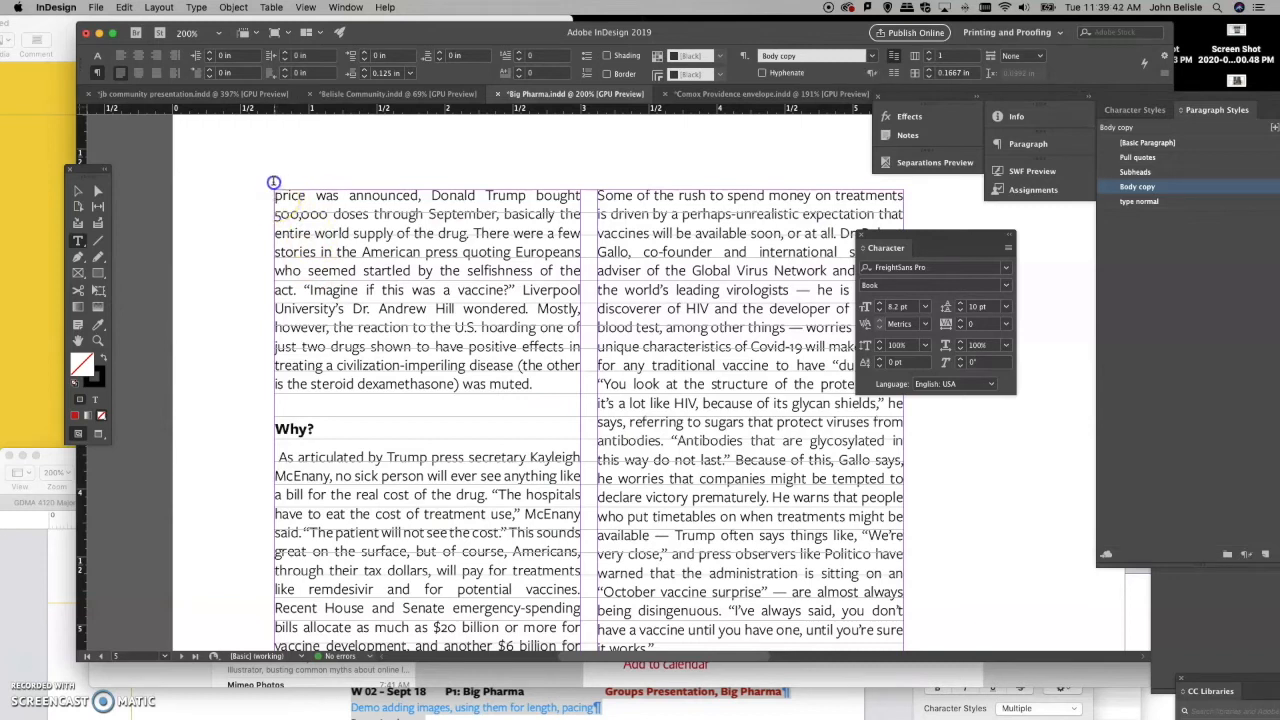
pyautogui.click(350, 228)
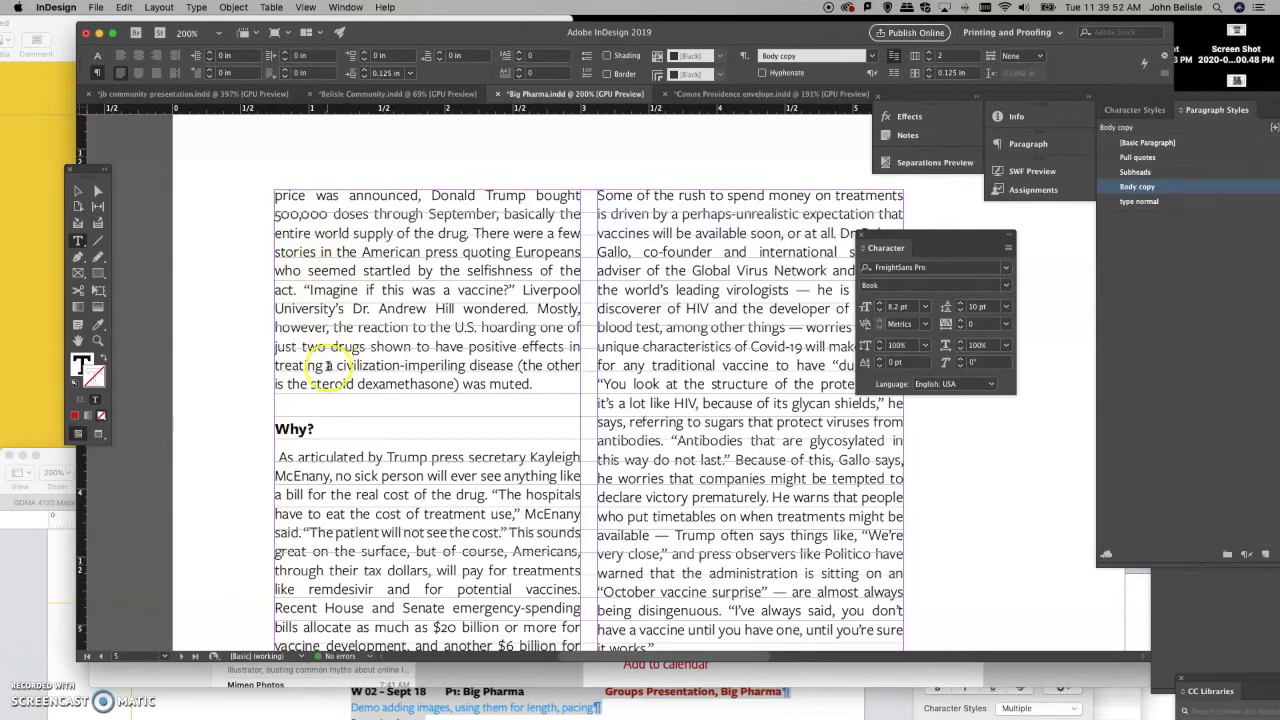
# Step: Check the leading of selected Body copy lines in page 5's first column and set the baseline grid increment to 10 pt in Grids preferences
pyautogui.moveTo(327, 366); pyautogui.dragTo(320, 206)
pyautogui.click(55, 7)
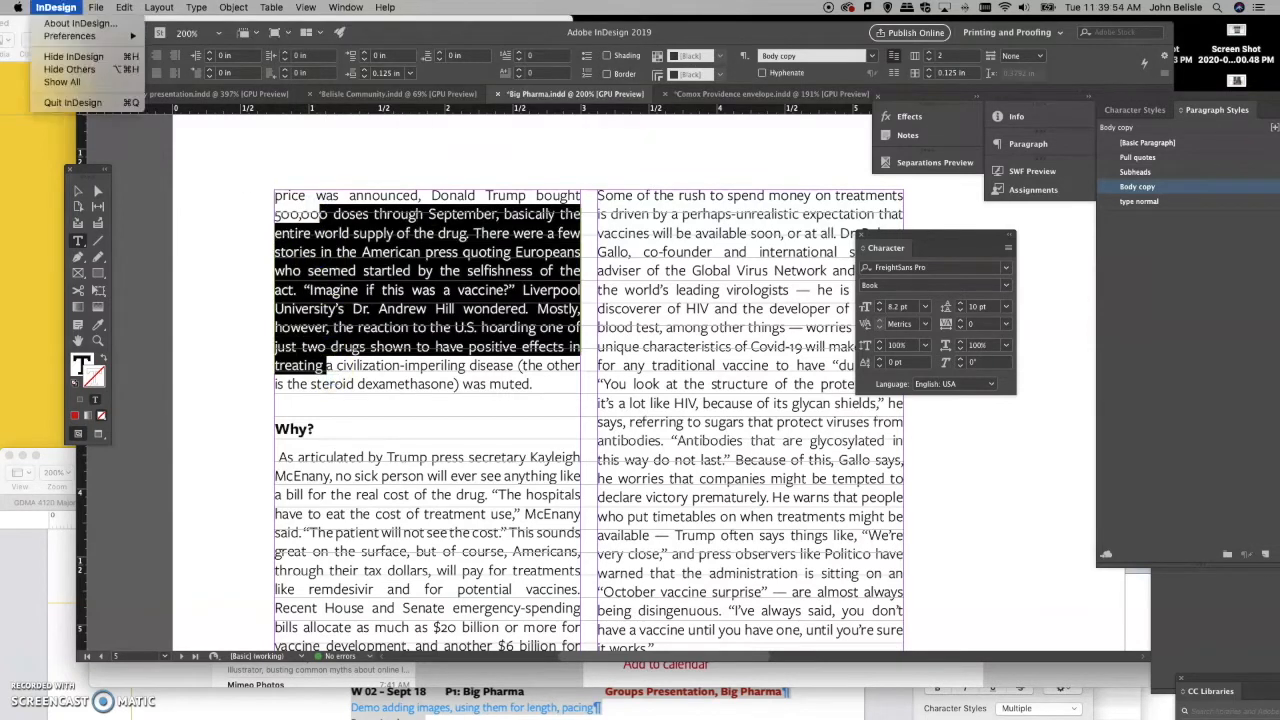
pyautogui.moveTo(100, 36)
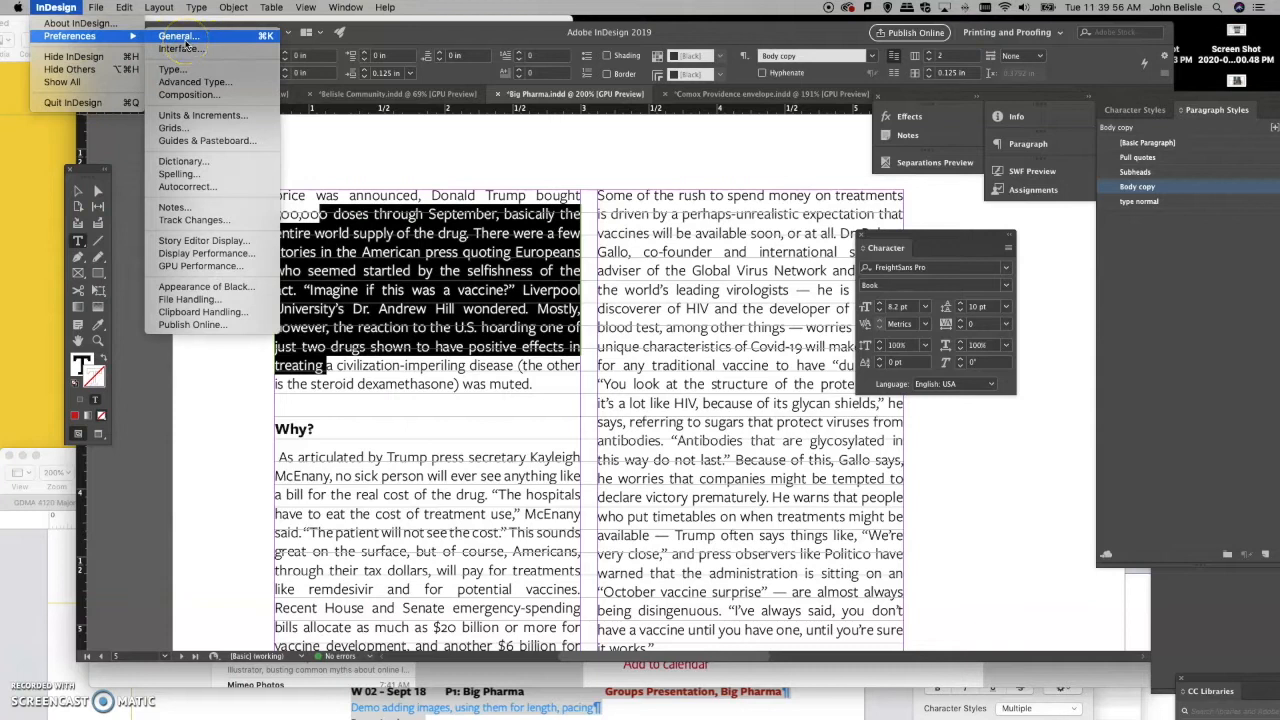
pyautogui.click(178, 128)
pyautogui.moveTo(603, 130); pyautogui.dragTo(477, 228)
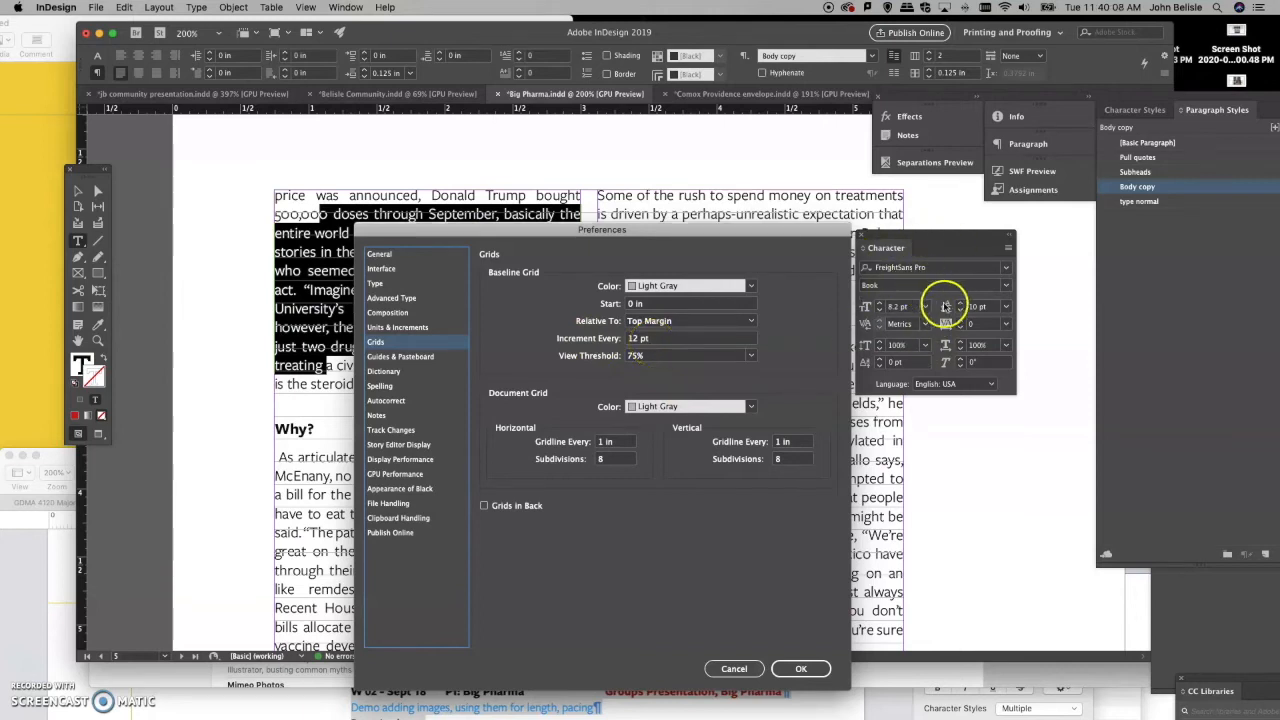
pyautogui.click(990, 308)
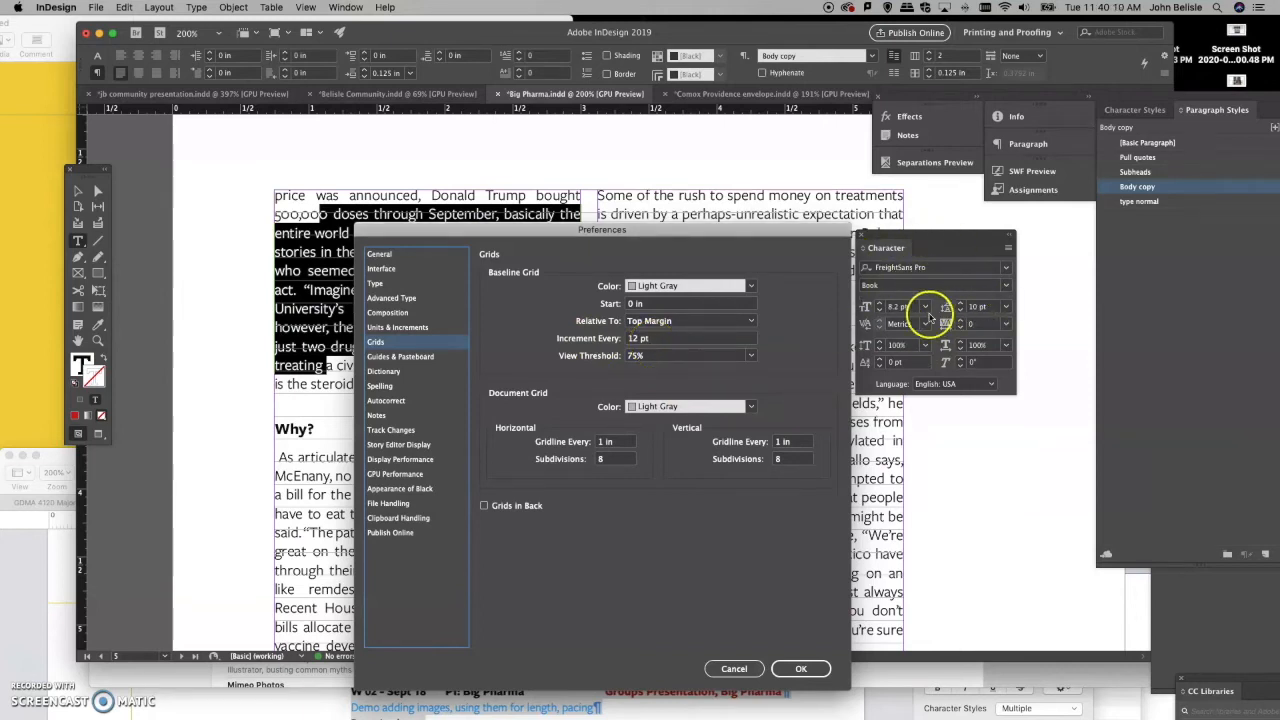
pyautogui.click(983, 308)
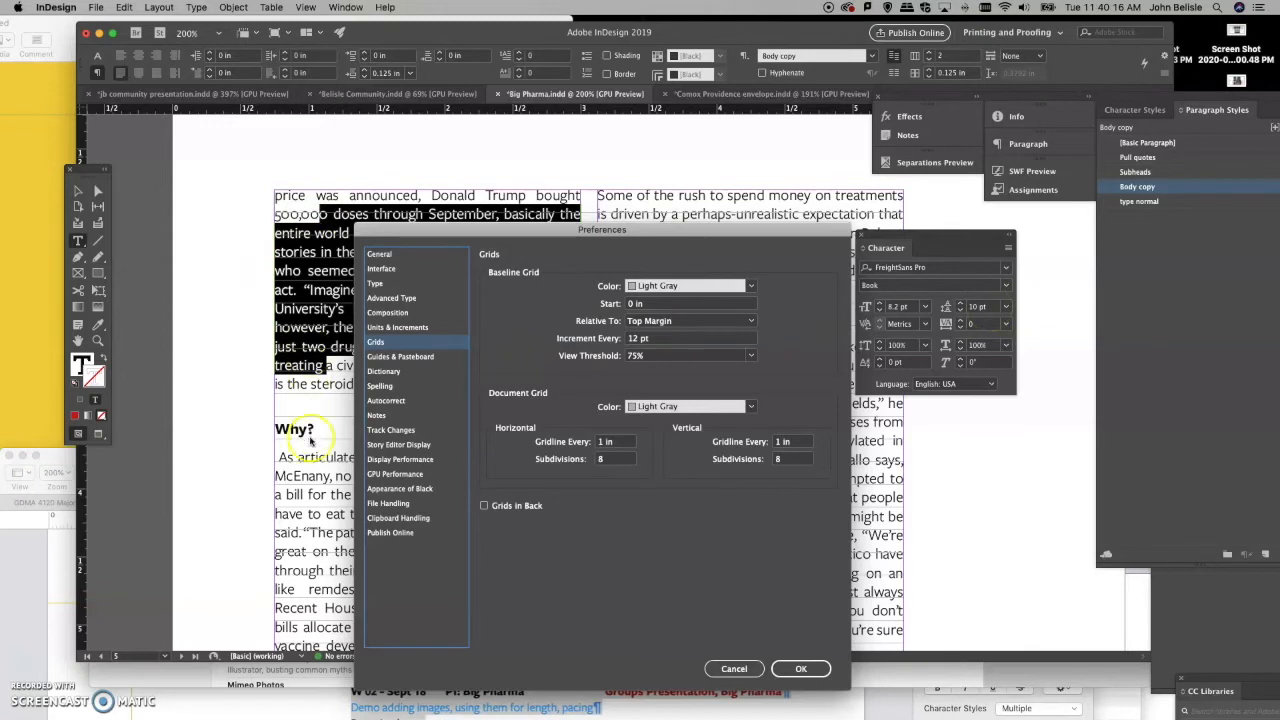
pyautogui.click(674, 343)
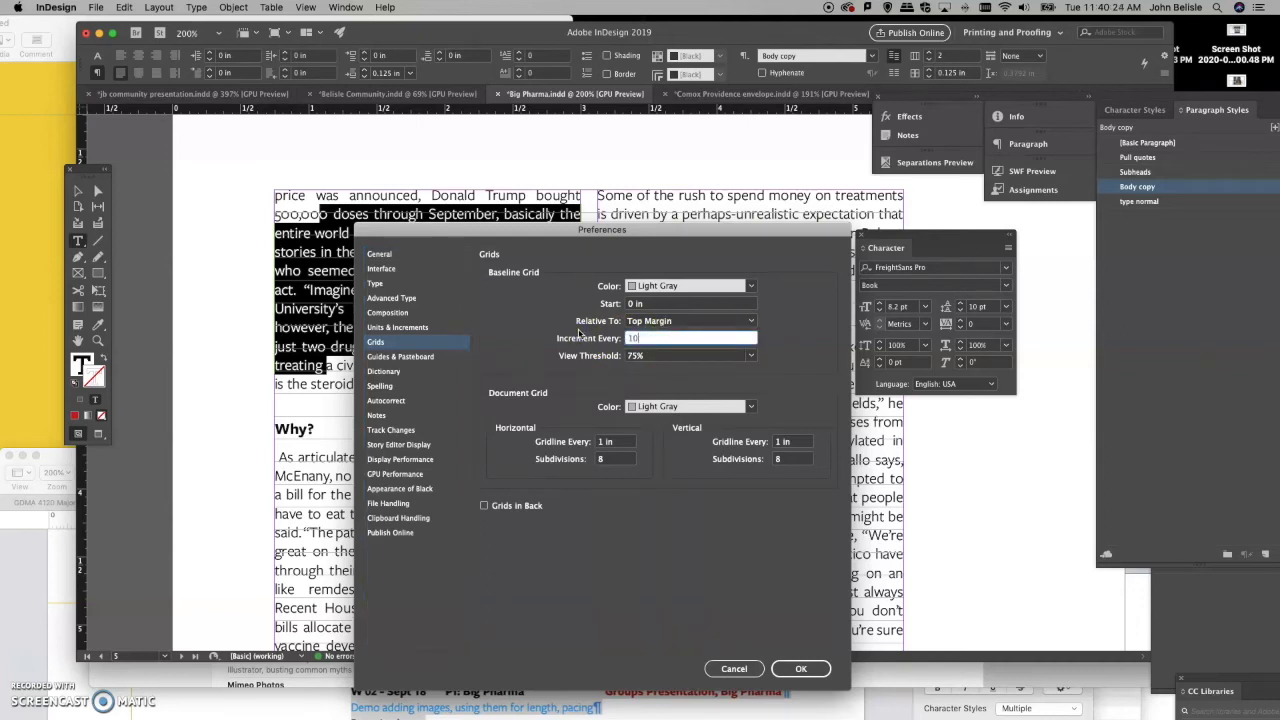
pyautogui.click(800, 669)
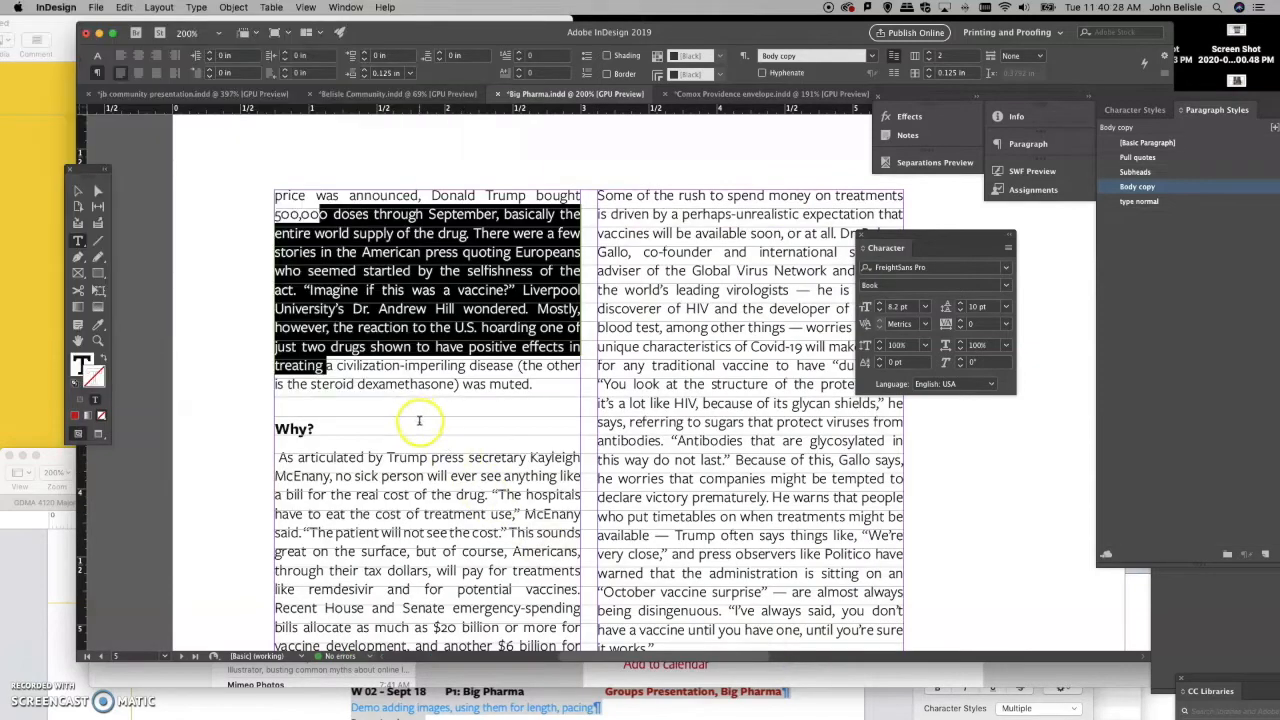
# Step: Move the floating paragraph styles panel group over page 5's second column so all the styles are accessible
pyautogui.click(344, 302)
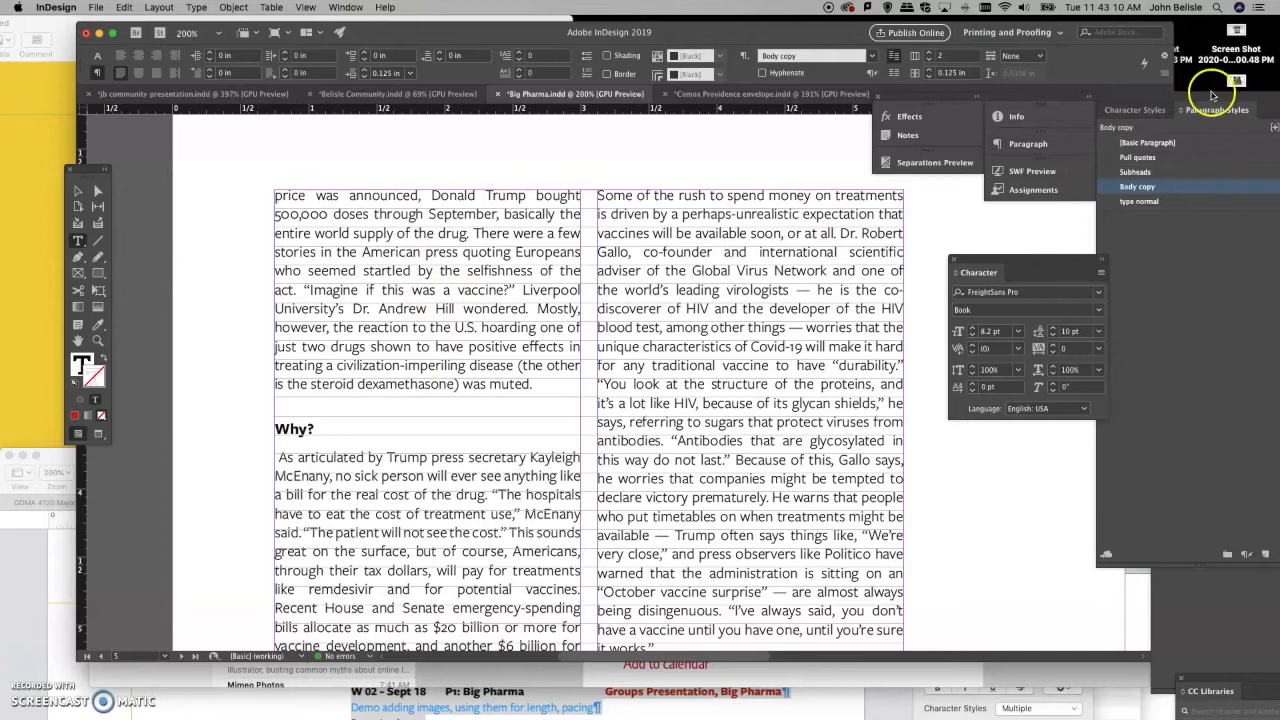
pyautogui.moveTo(1220, 100); pyautogui.dragTo(1043, 163)
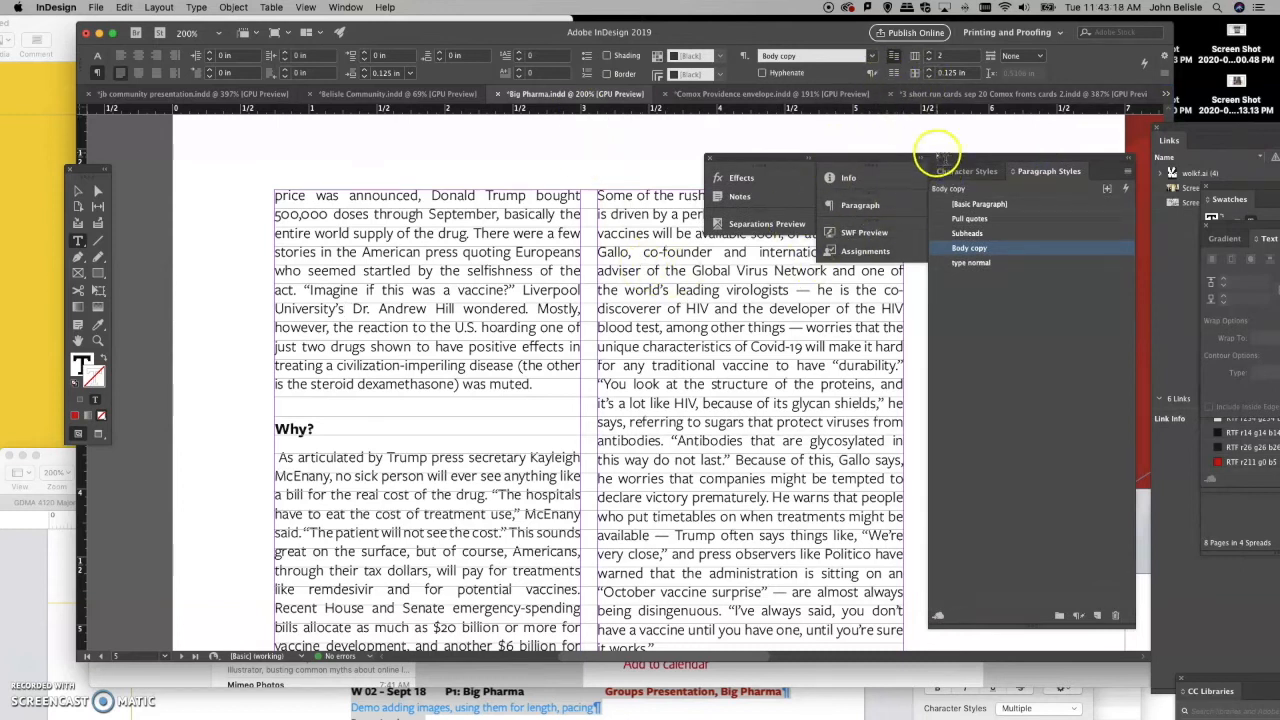
pyautogui.moveTo(940, 156); pyautogui.dragTo(808, 172)
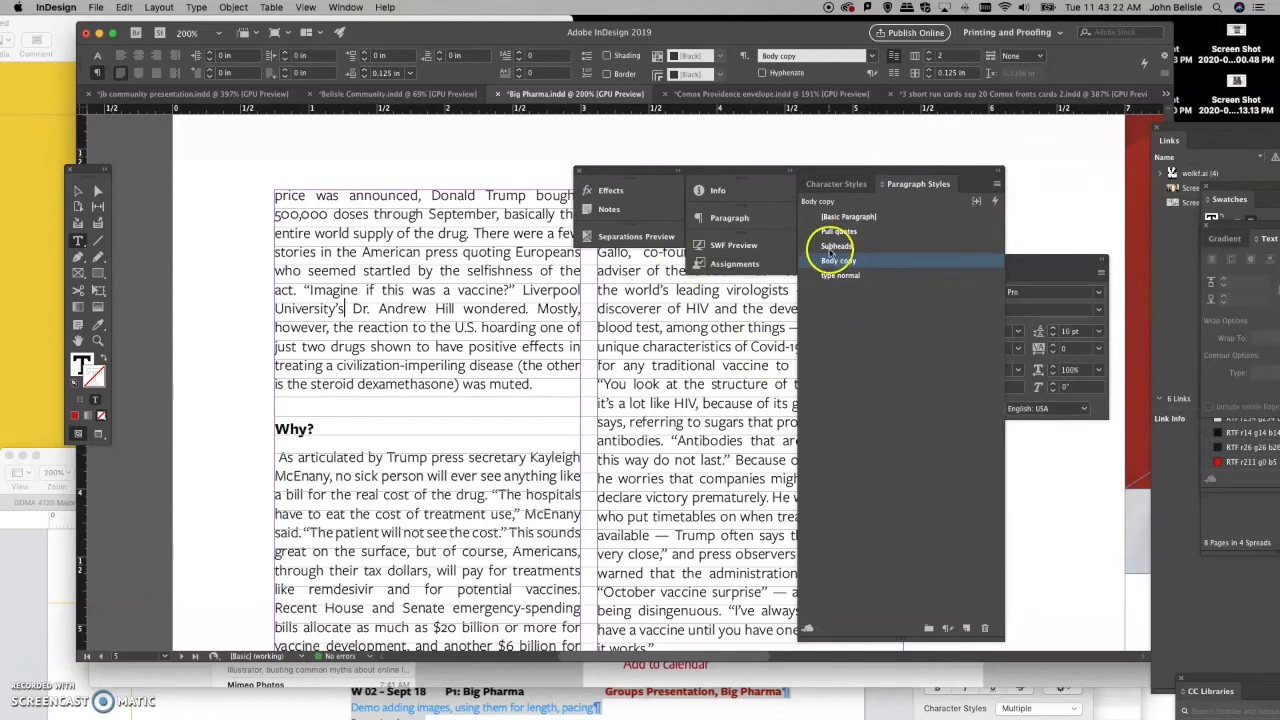
# Step: Set Align to Grid to All Lines in the Body copy paragraph style's Indents and Spacing options
pyautogui.doubleClick(836, 260)
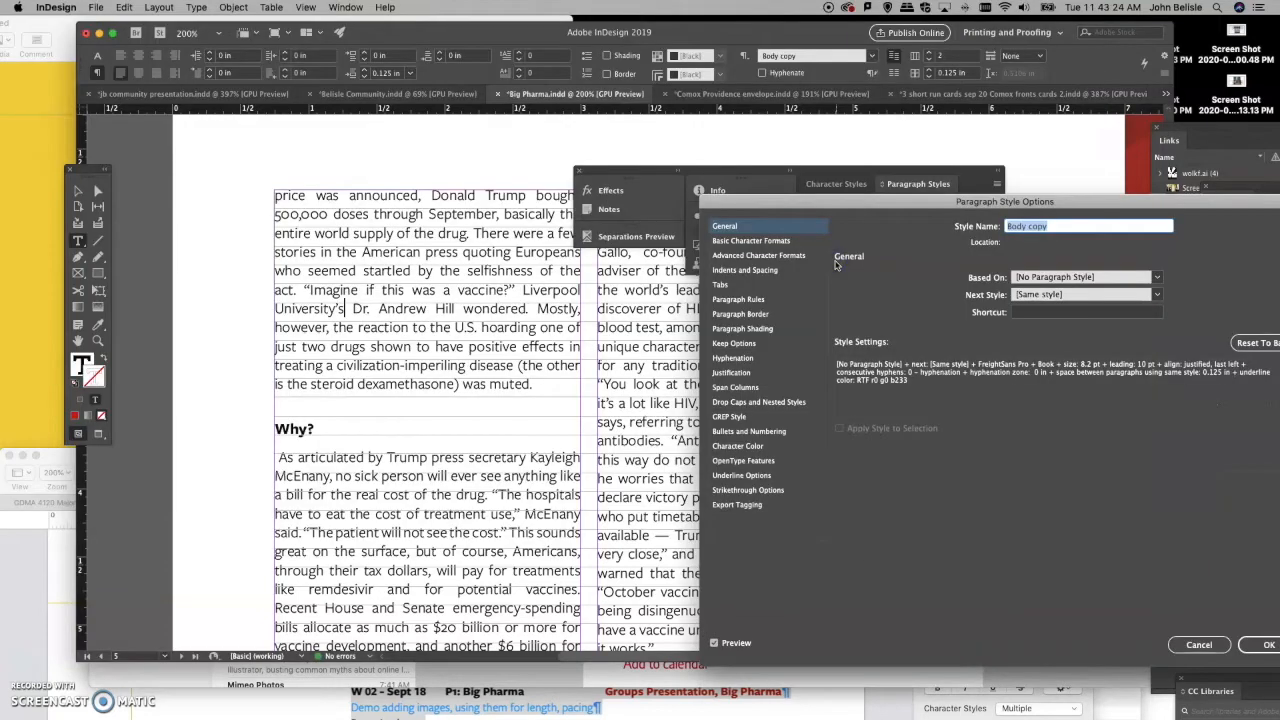
pyautogui.moveTo(751, 204); pyautogui.dragTo(460, 133)
pyautogui.click(452, 200)
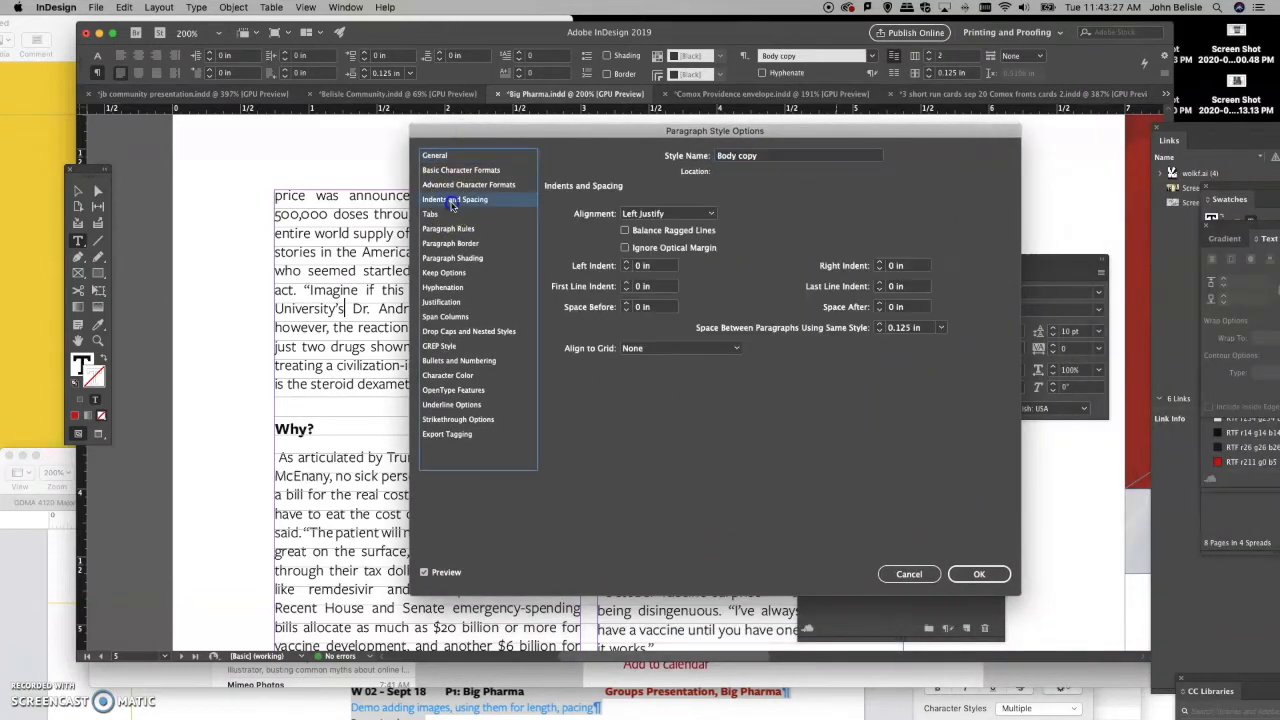
pyautogui.click(648, 350)
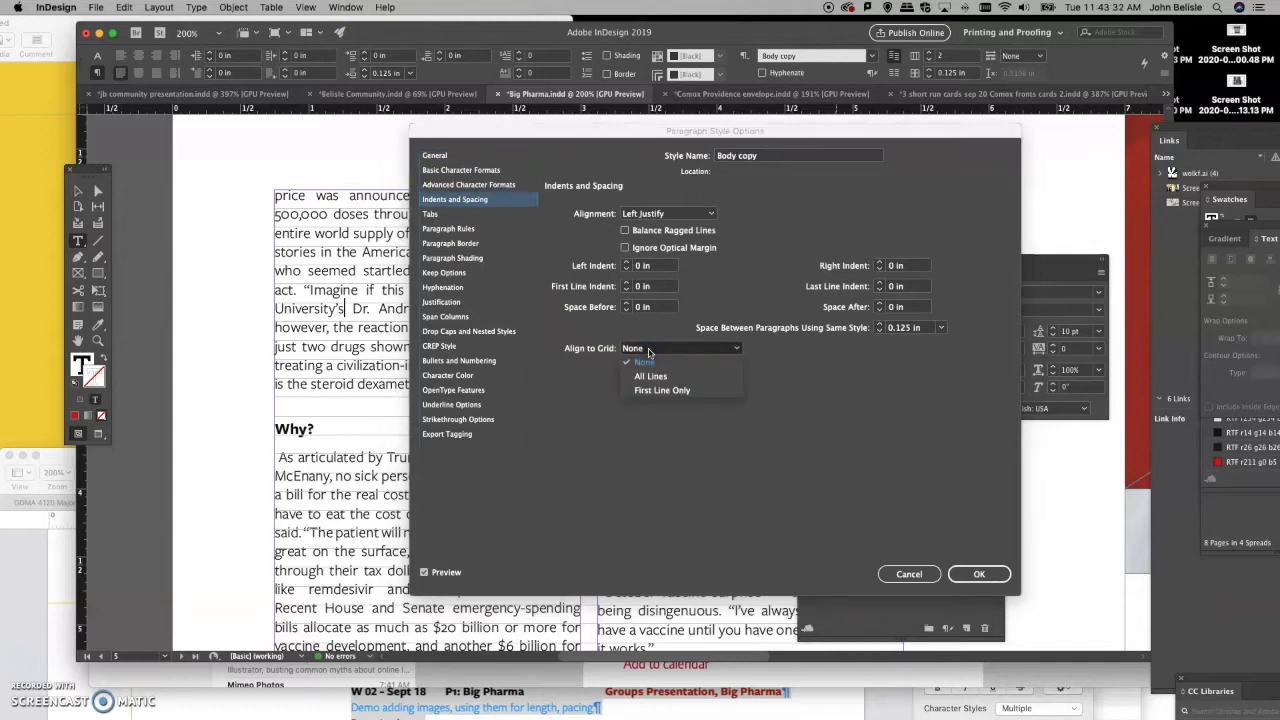
pyautogui.click(650, 376)
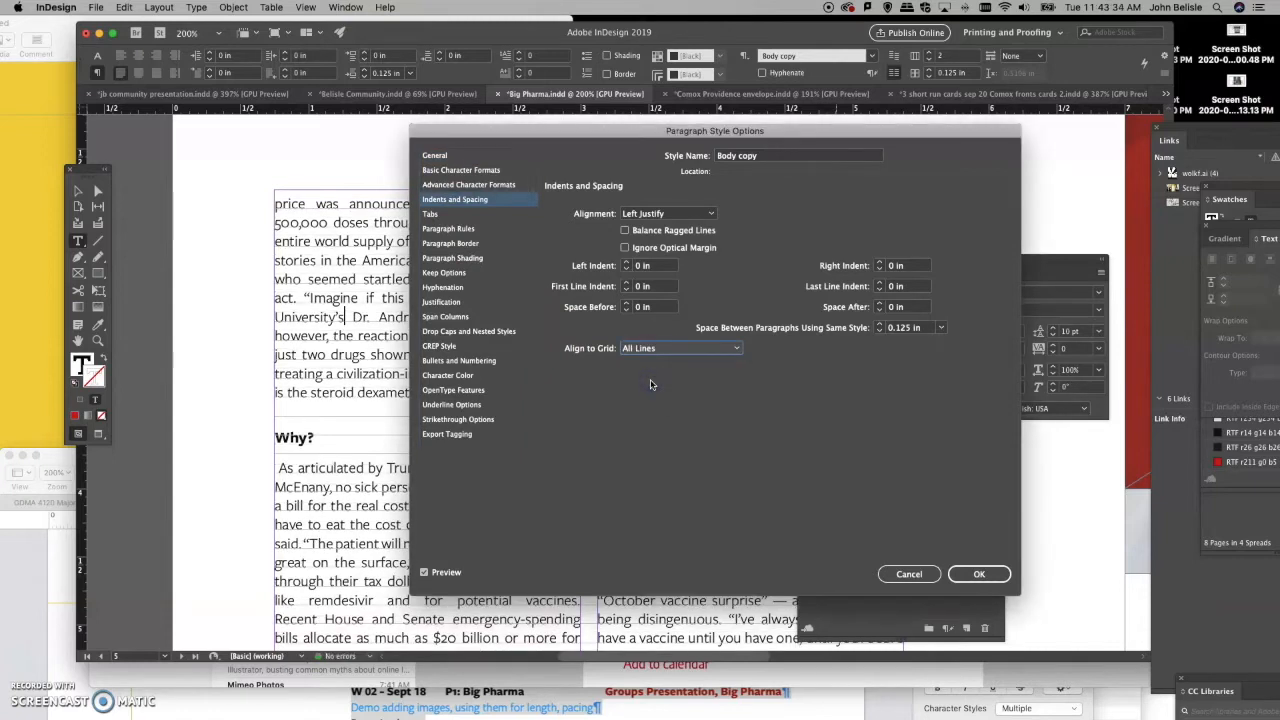
pyautogui.click(977, 574)
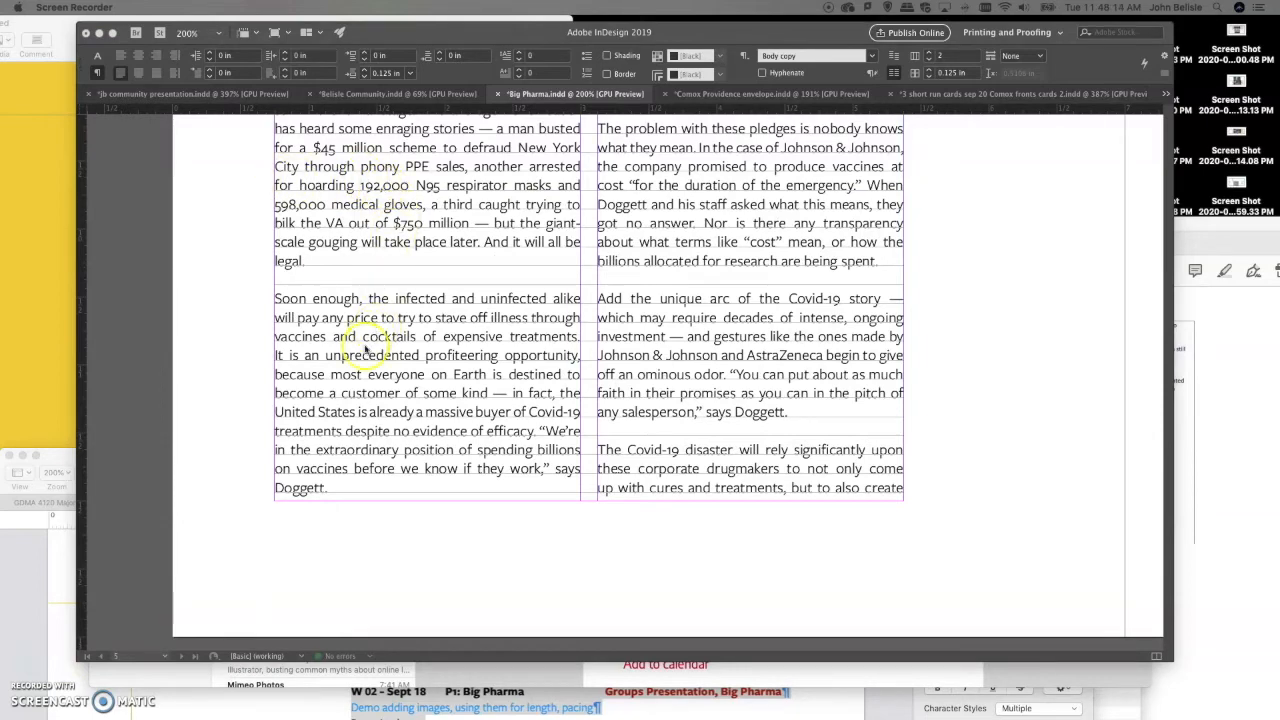
# Step: Check how the text lines align across both page 5 columns, from the page header past the pull quote to the bottom margin
pyautogui.scroll(10, 443, 509)
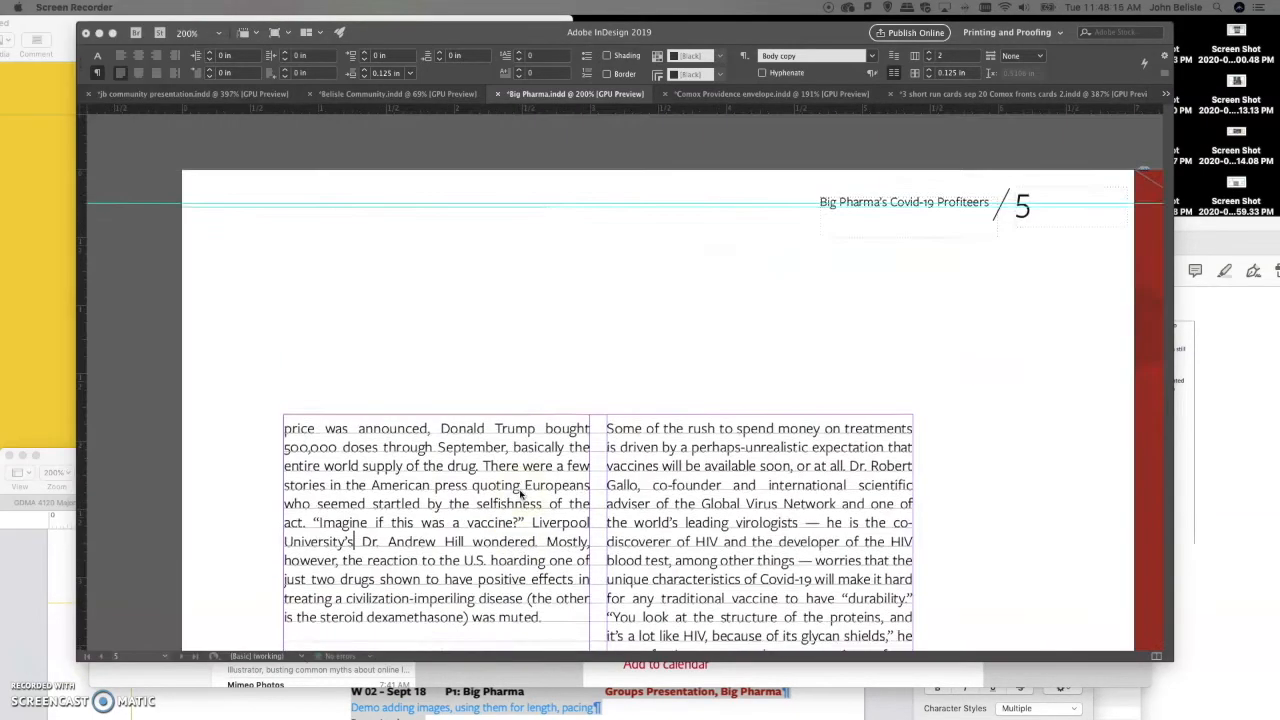
pyautogui.scroll(-3, 520, 492)
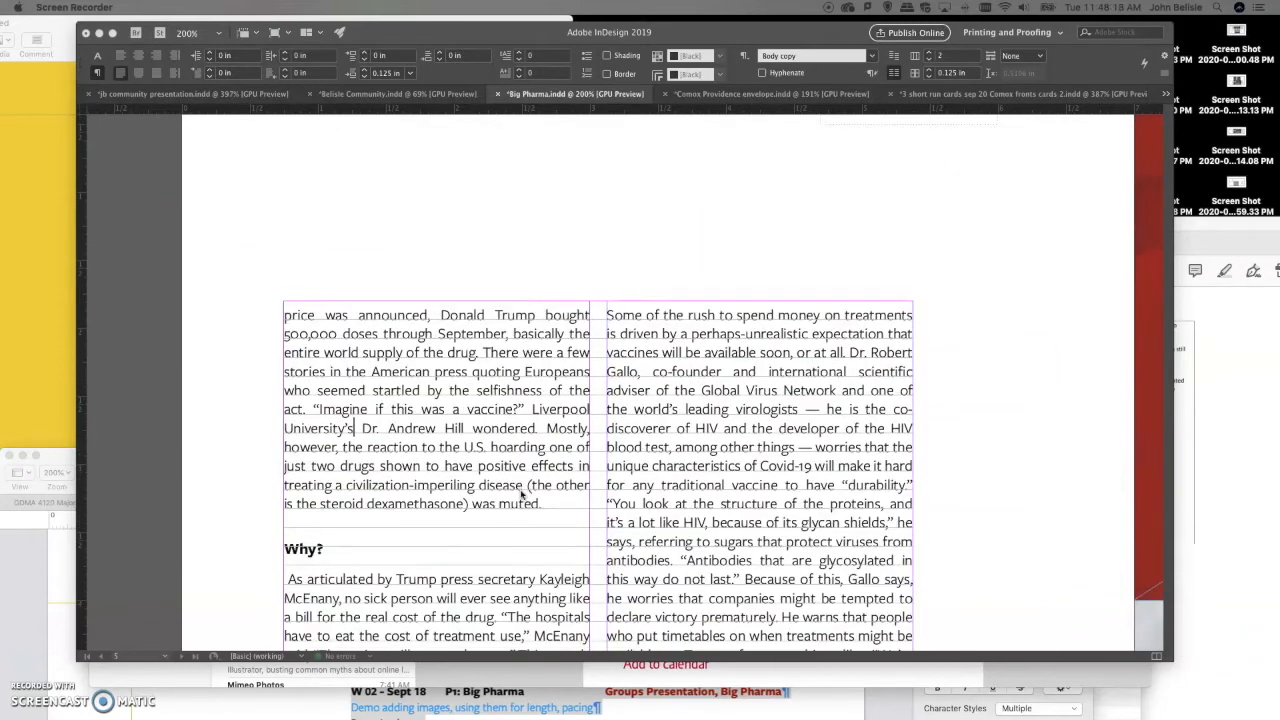
pyautogui.scroll(-15, 520, 492)
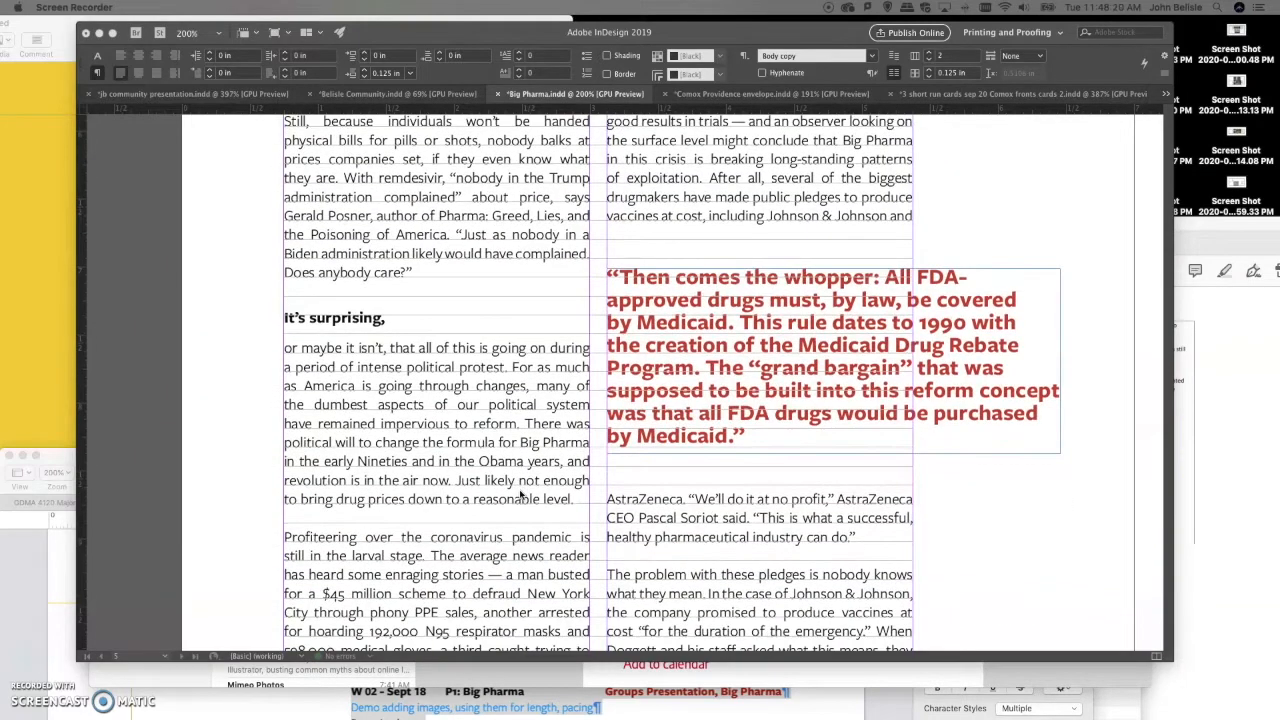
pyautogui.scroll(-8, 519, 494)
pyautogui.scroll(-4, 519, 489)
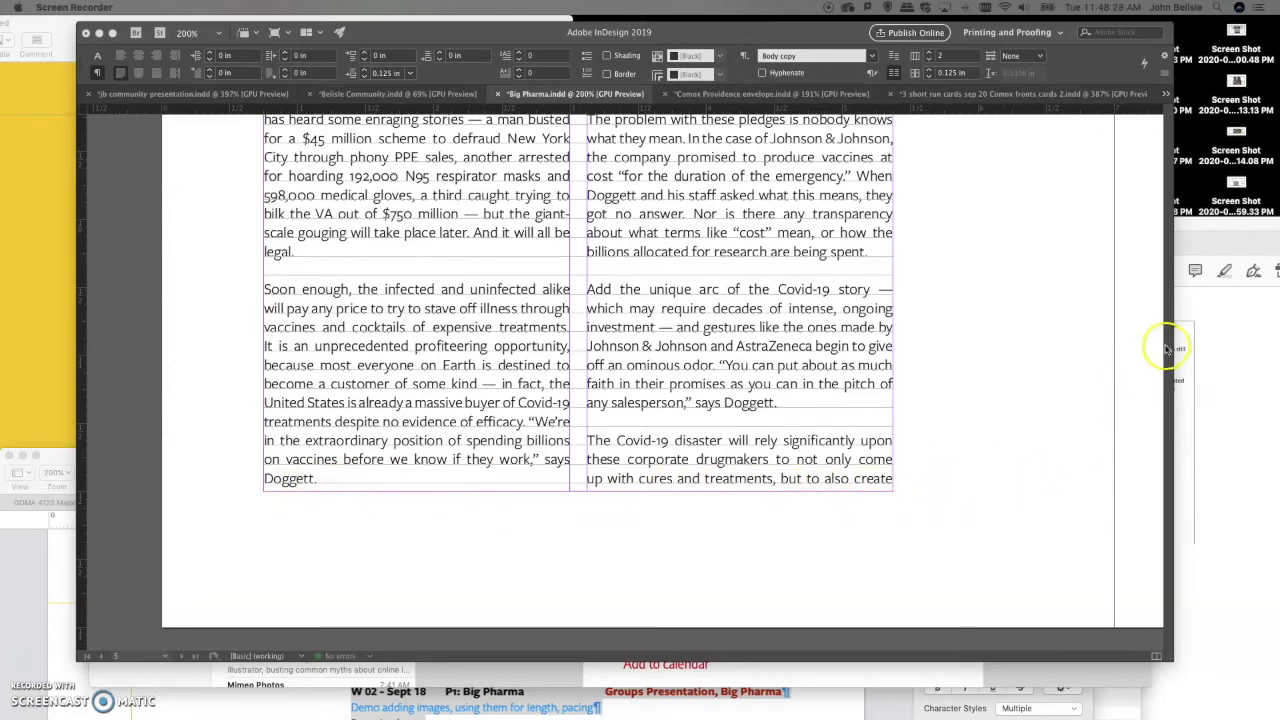
pyautogui.click(587, 333)
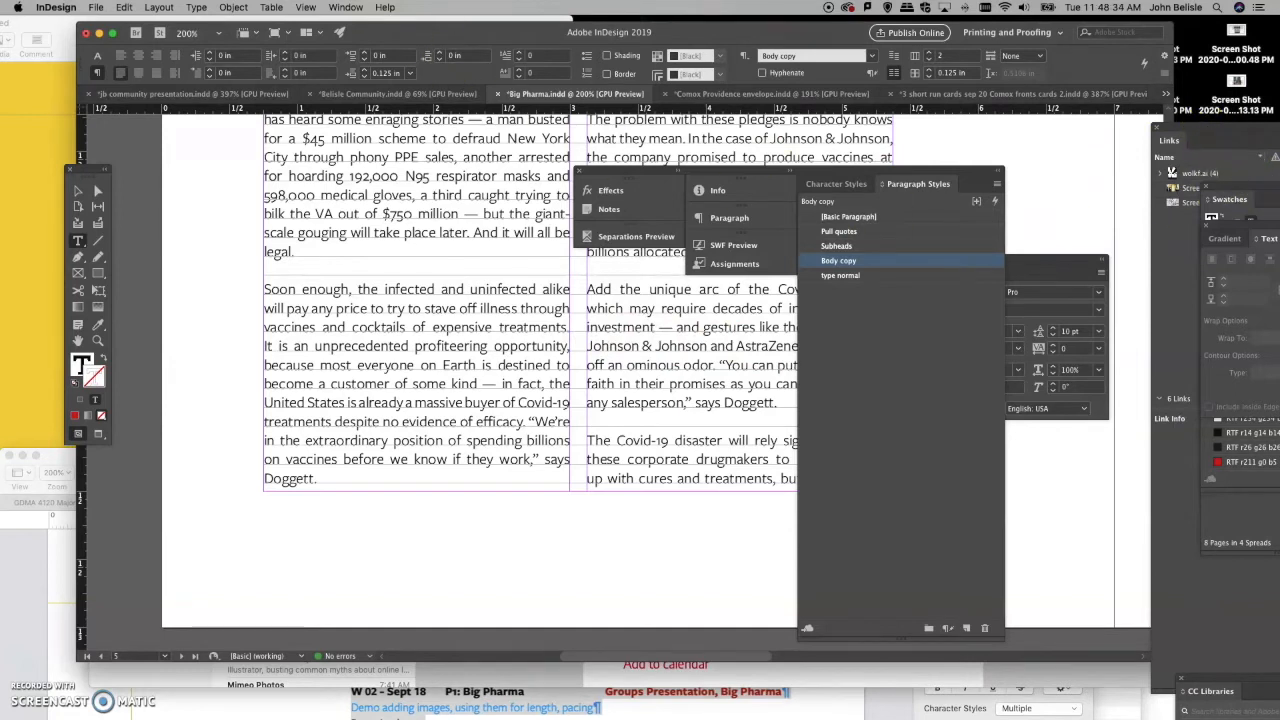
# Step: Set the B-Master's bottom margin to 1.0625 in in Margins and Columns, matching the margin line to the last baseline grid line
pyautogui.click(345, 8)
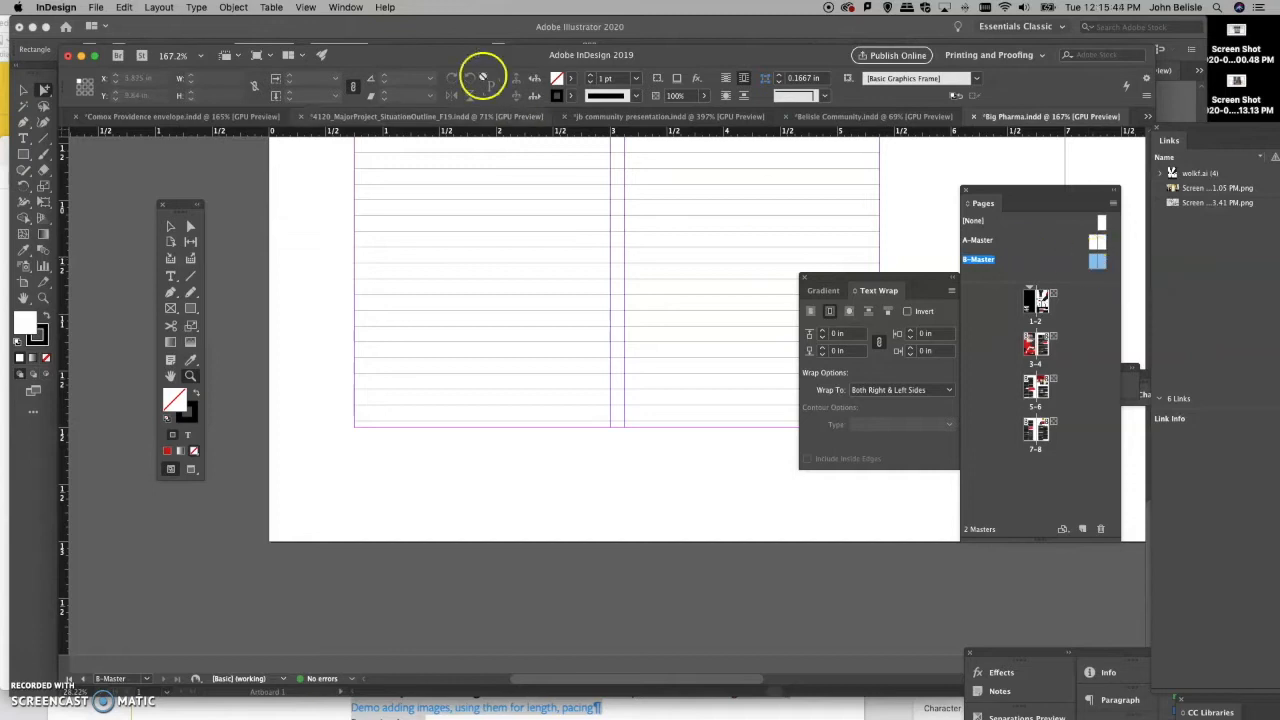
pyautogui.click(159, 7)
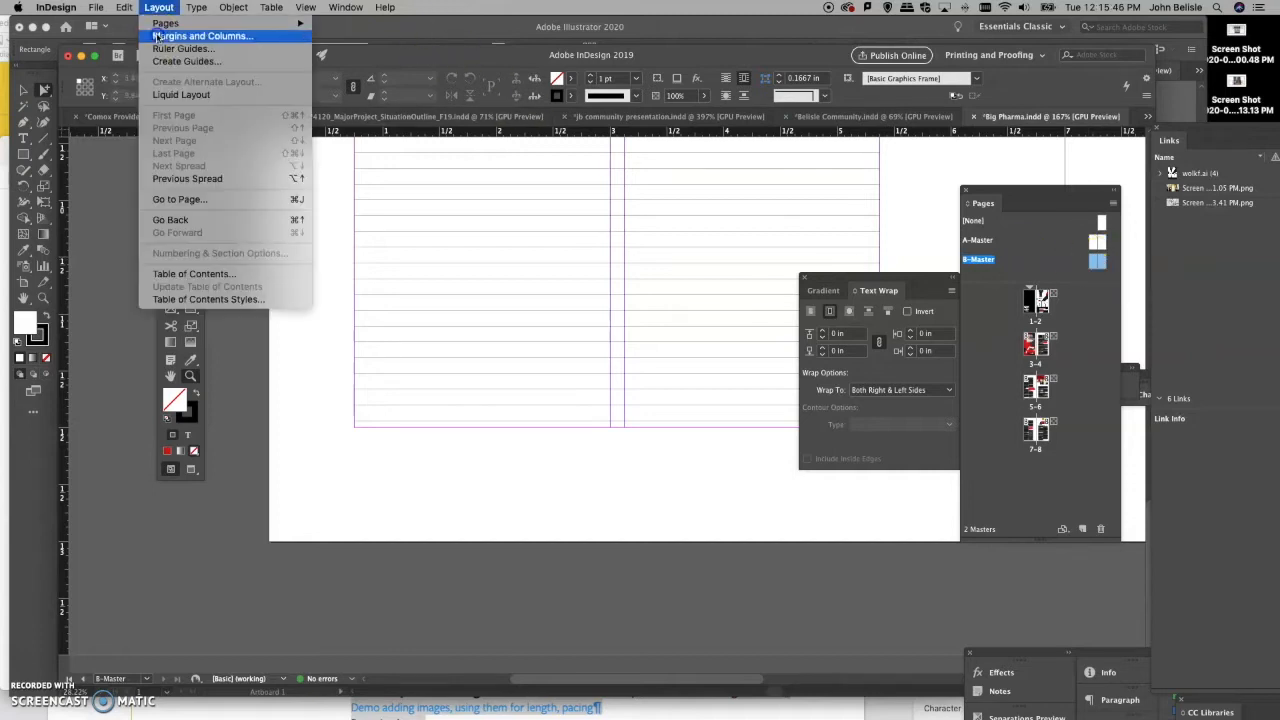
pyautogui.click(155, 38)
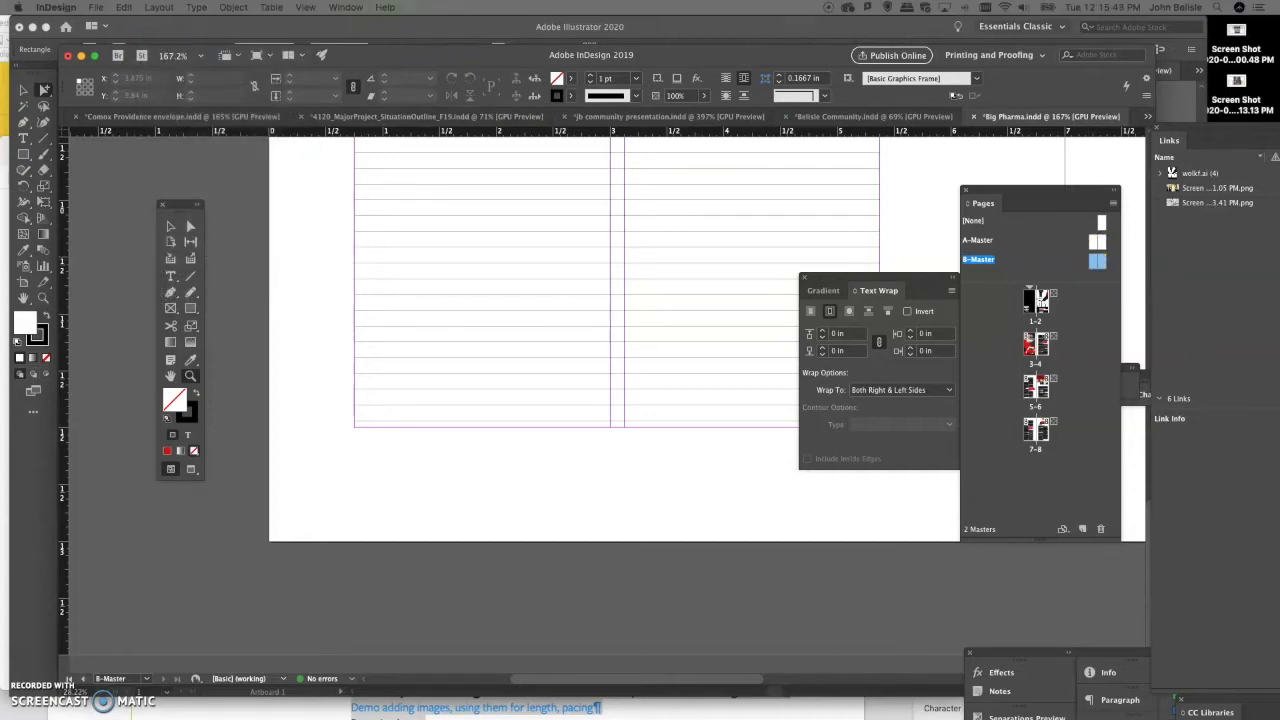
pyautogui.moveTo(114, 380); pyautogui.dragTo(447, 134)
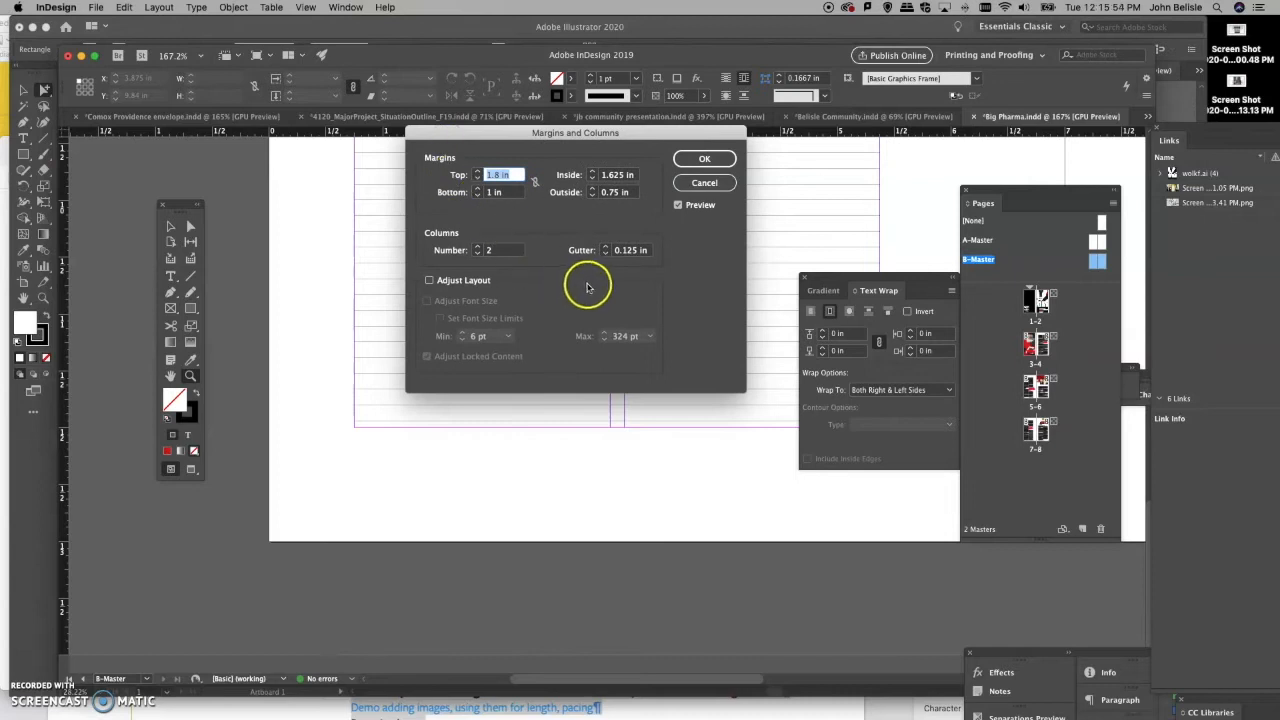
pyautogui.click(477, 196)
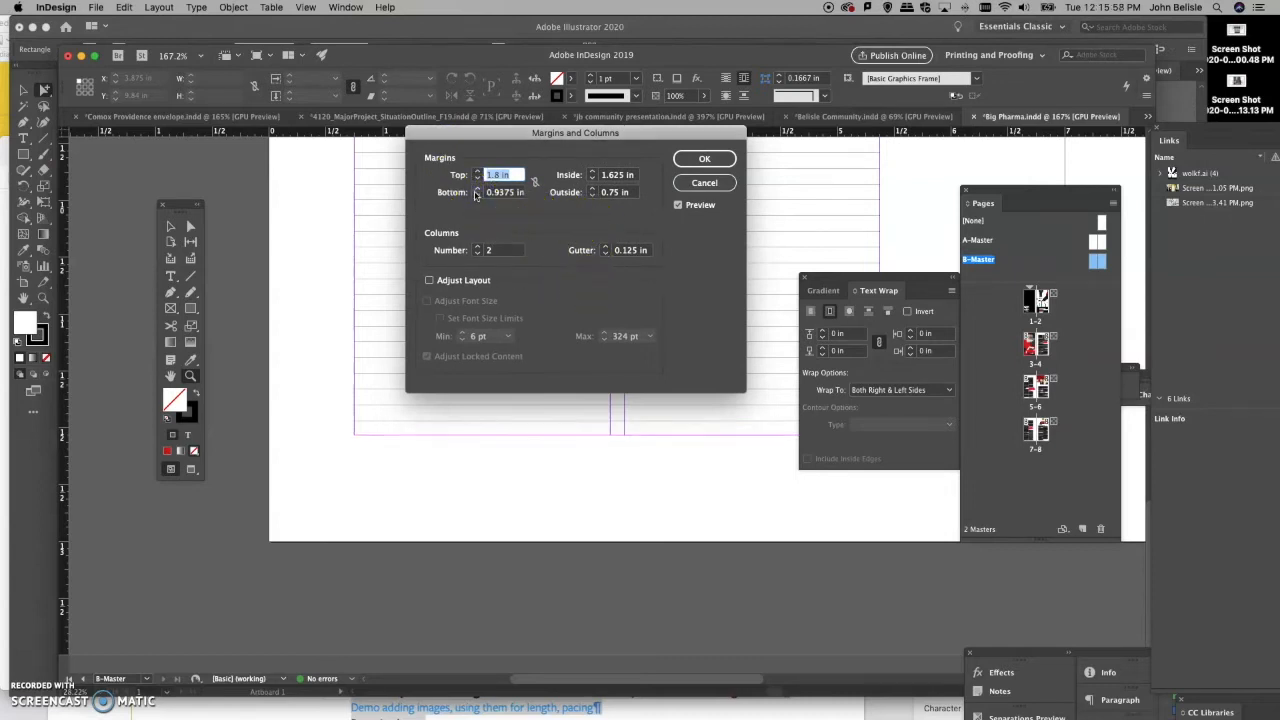
pyautogui.click(477, 188)
pyautogui.click(477, 188)
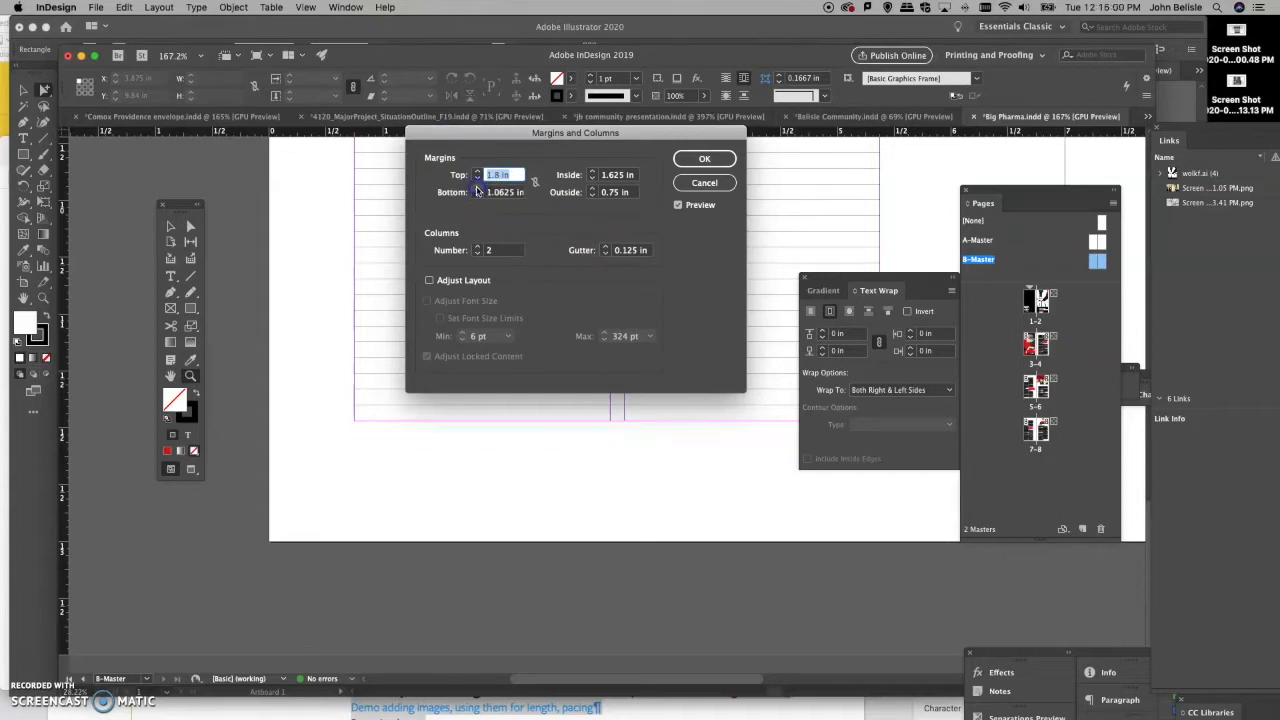
pyautogui.click(477, 196)
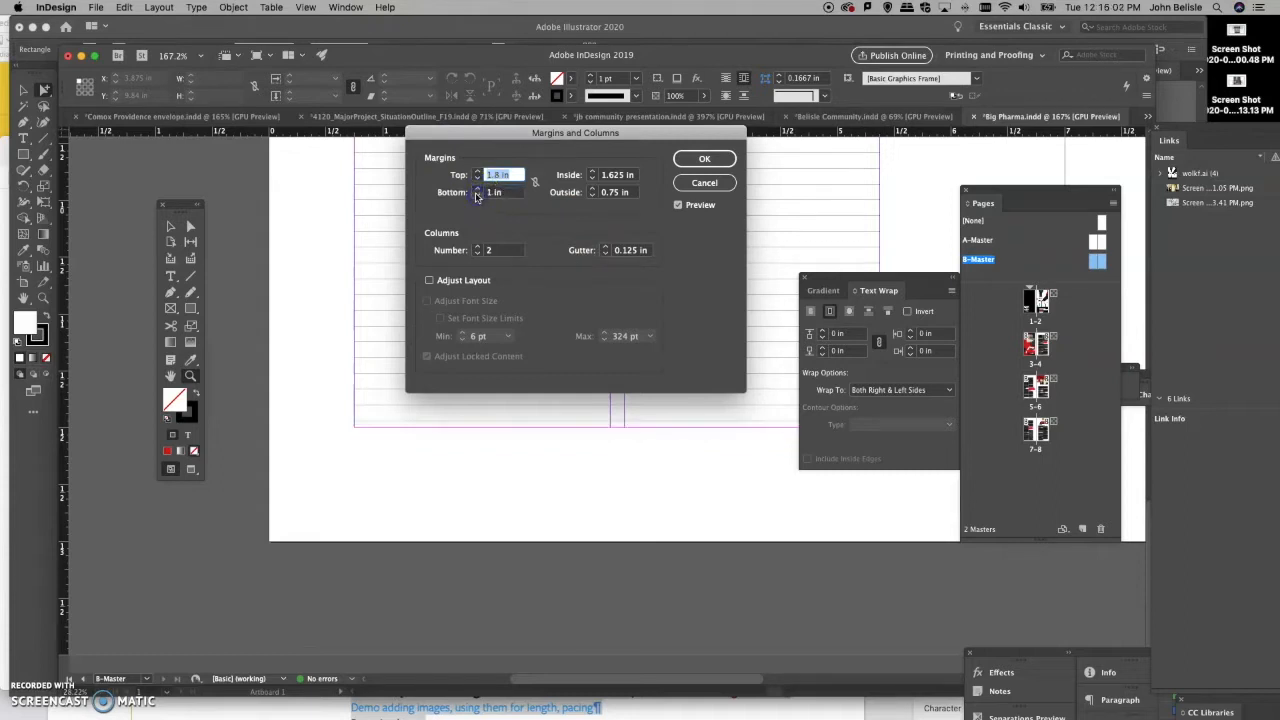
pyautogui.click(477, 188)
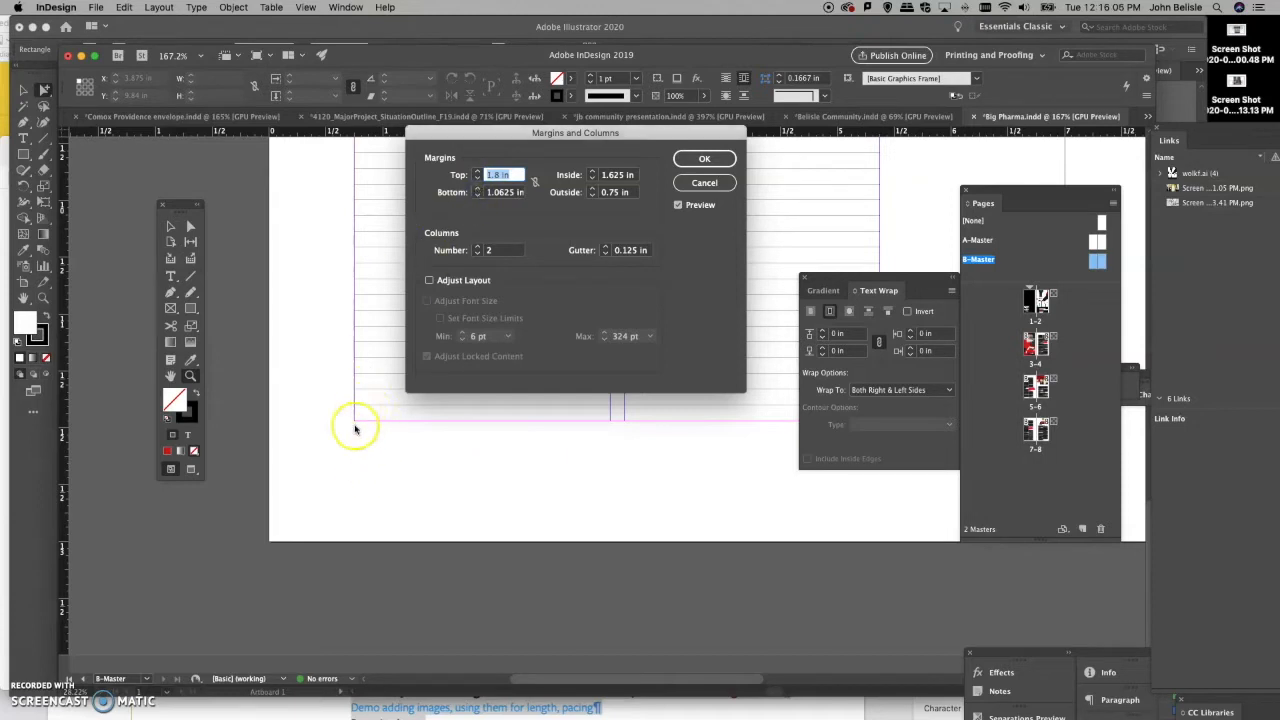
pyautogui.click(693, 163)
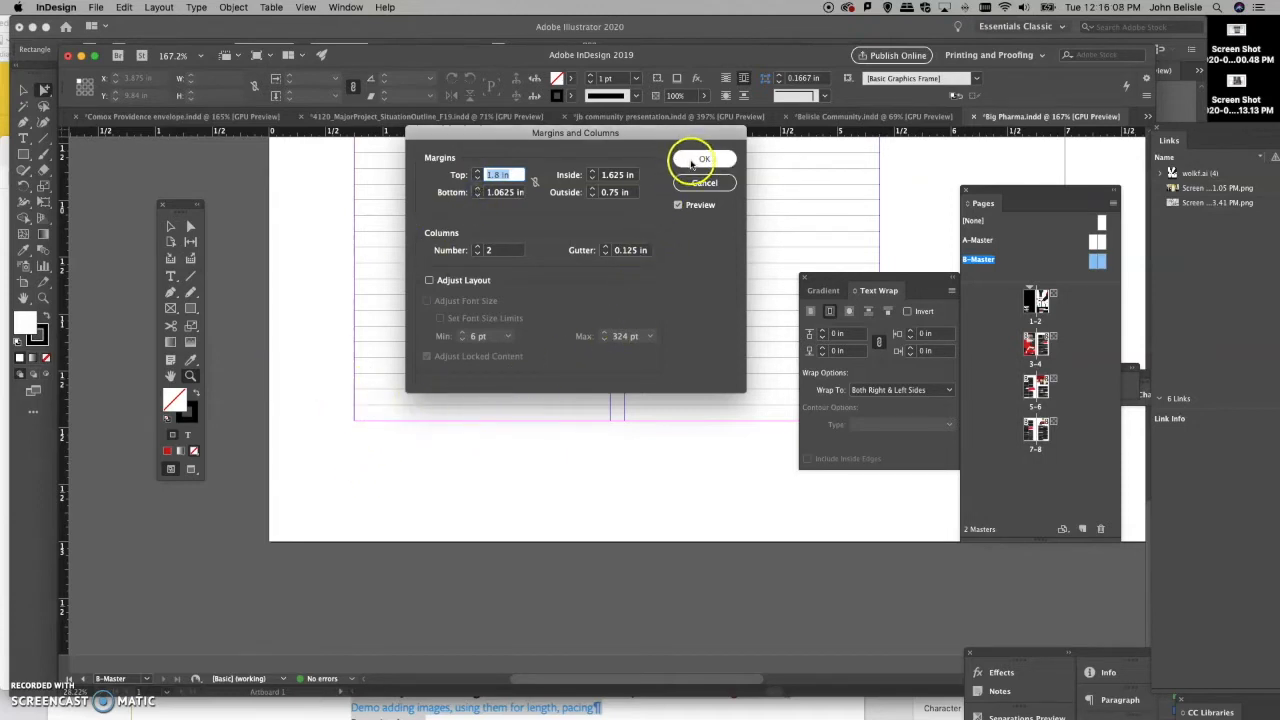
# Step: Check the B-Master spread's margin lines against the baseline grid, from the bottom margin up to the top margin
pyautogui.click(531, 257)
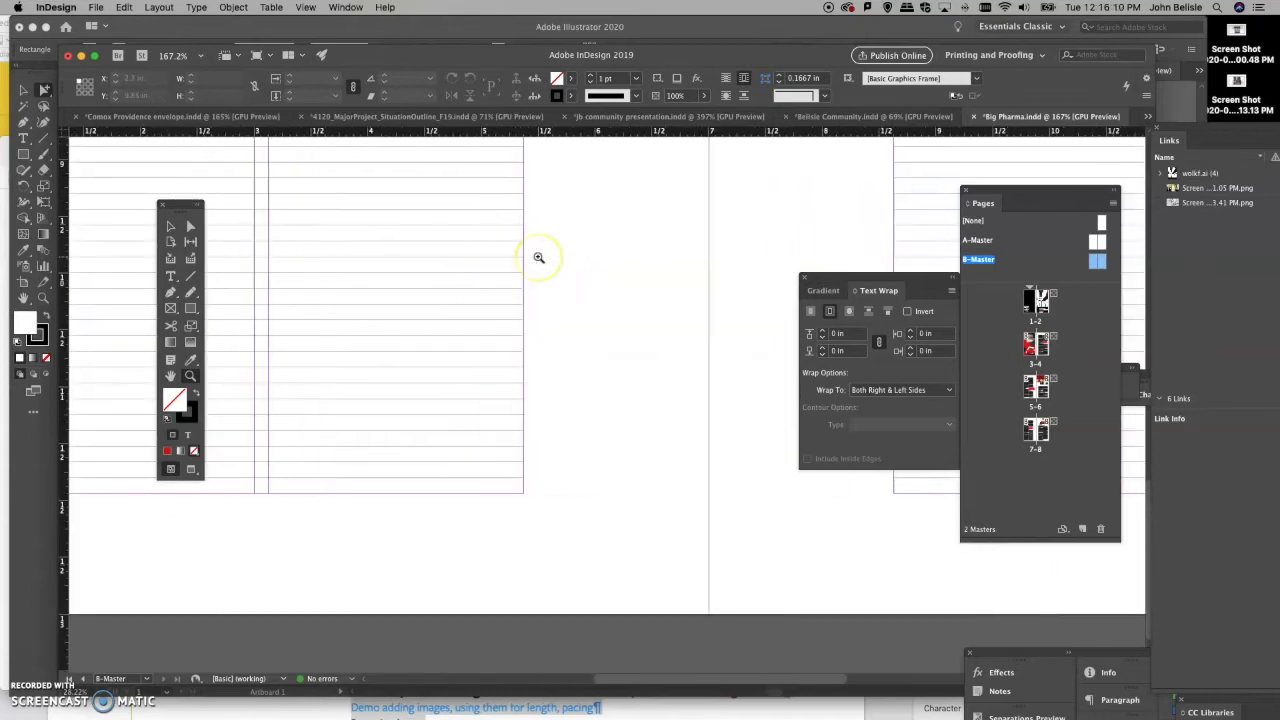
pyautogui.hscroll(5, 538, 257)
pyautogui.scroll(5, 538, 257)
pyautogui.hscroll(-3, 538, 257)
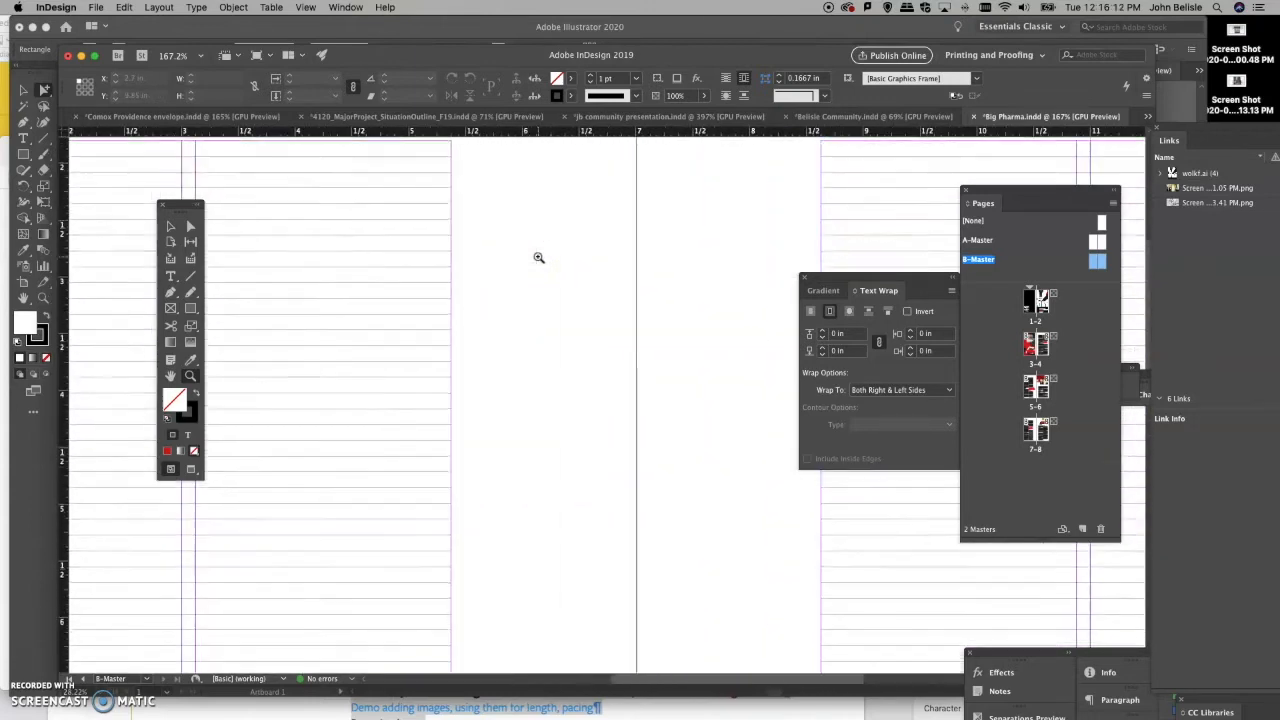
pyautogui.hscroll(-3, 538, 257)
# Step: Open the 5-6 spread and check page 5's text lines against the baseline grid from the top margin to the bottom margin
pyautogui.click(1032, 383)
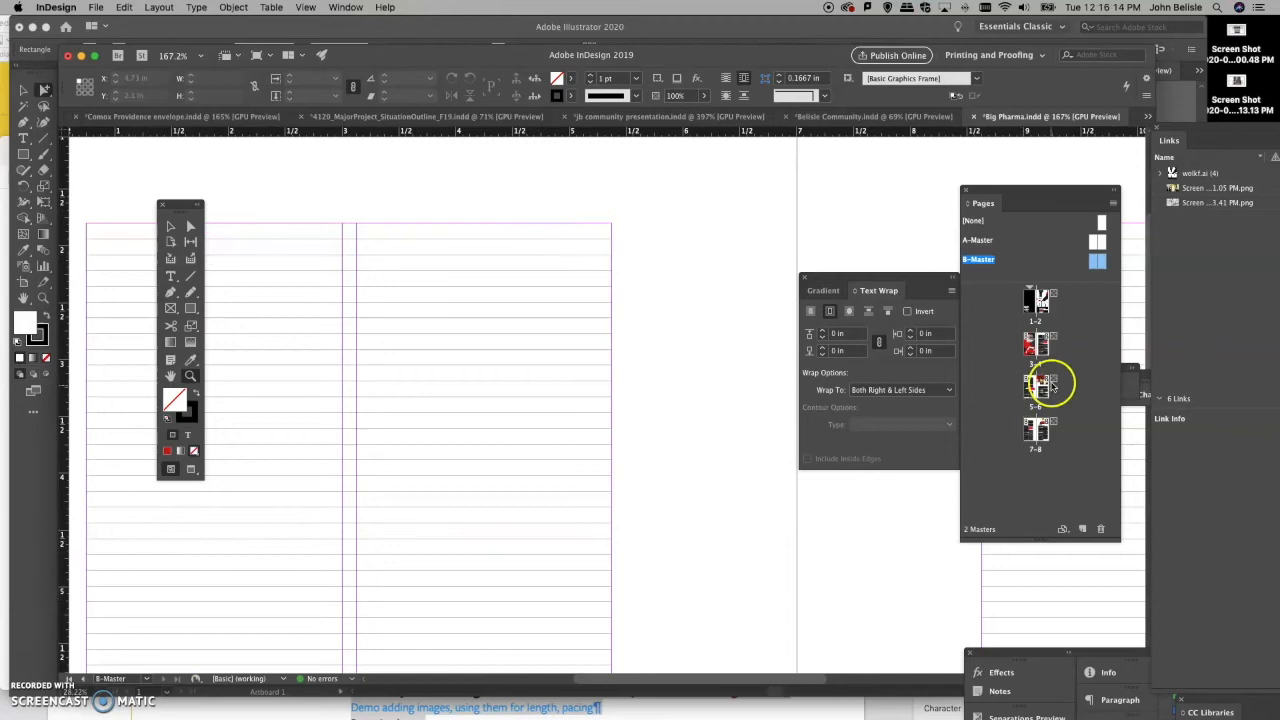
pyautogui.doubleClick(1032, 383)
pyautogui.scroll(3, 520, 416)
pyautogui.hscroll(-4, 520, 416)
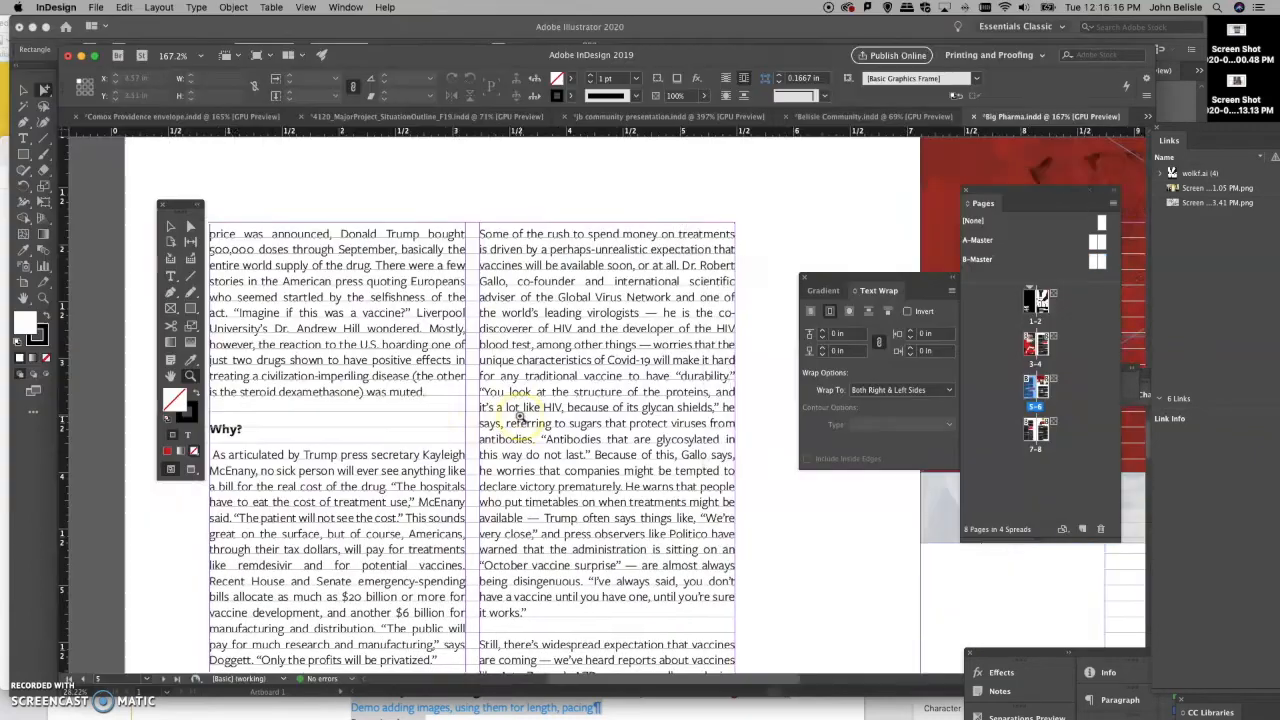
pyautogui.hscroll(1, 520, 416)
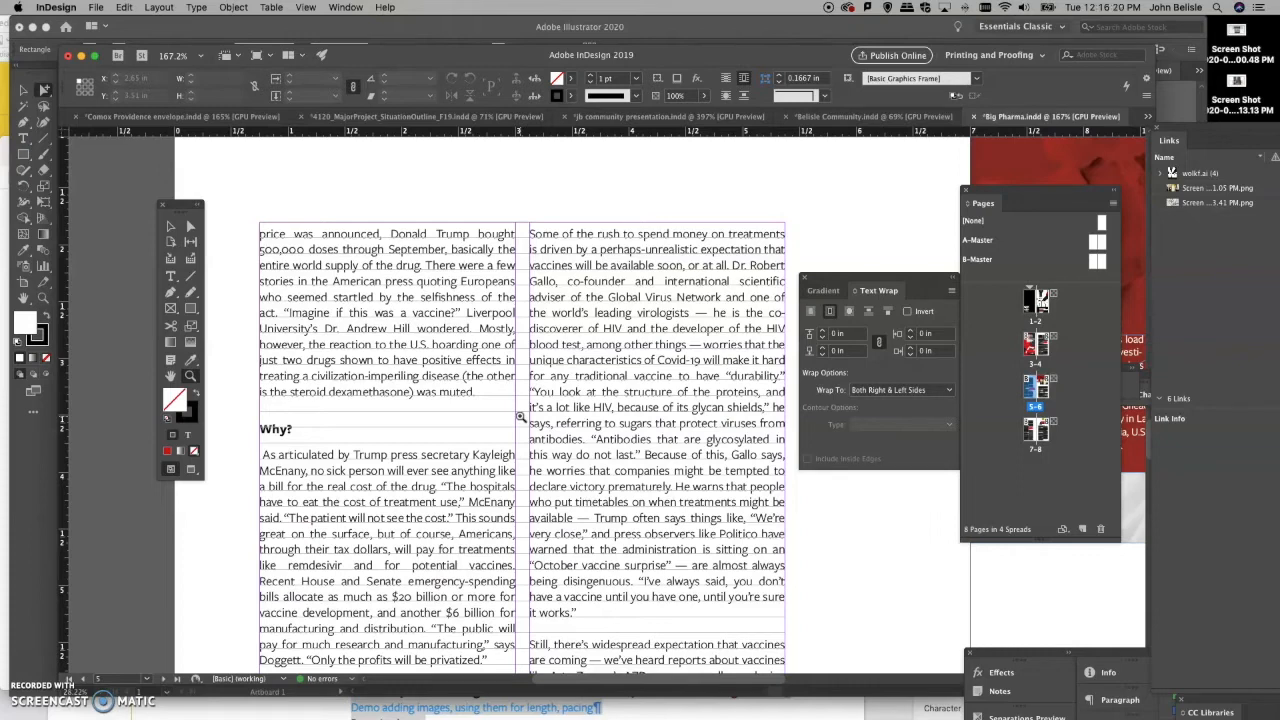
pyautogui.scroll(-6, 520, 416)
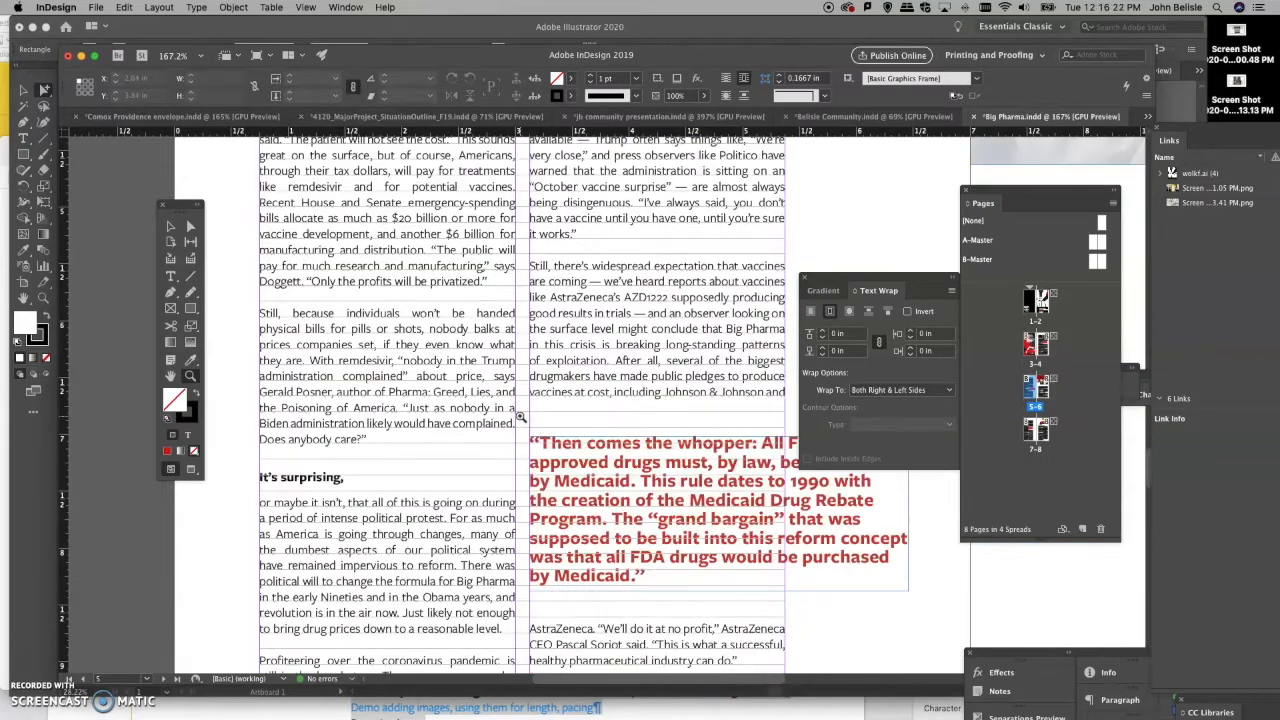
pyautogui.scroll(-6, 520, 416)
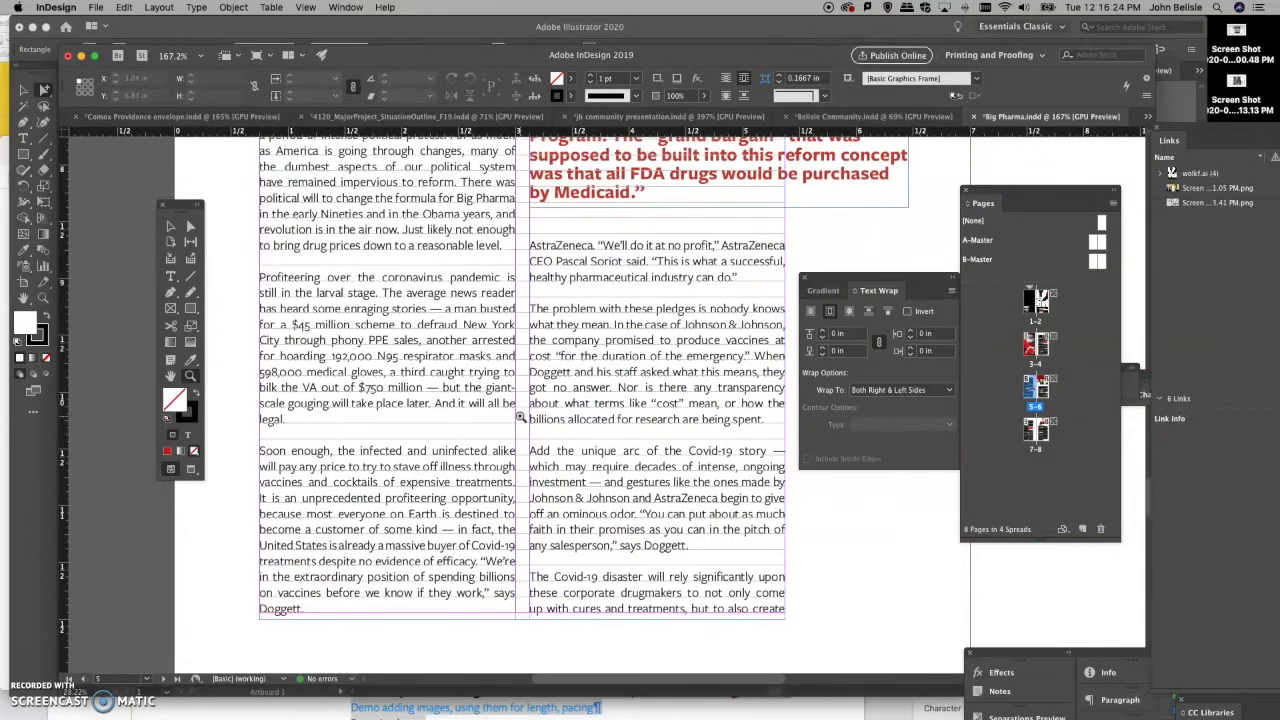
pyautogui.scroll(-1, 520, 416)
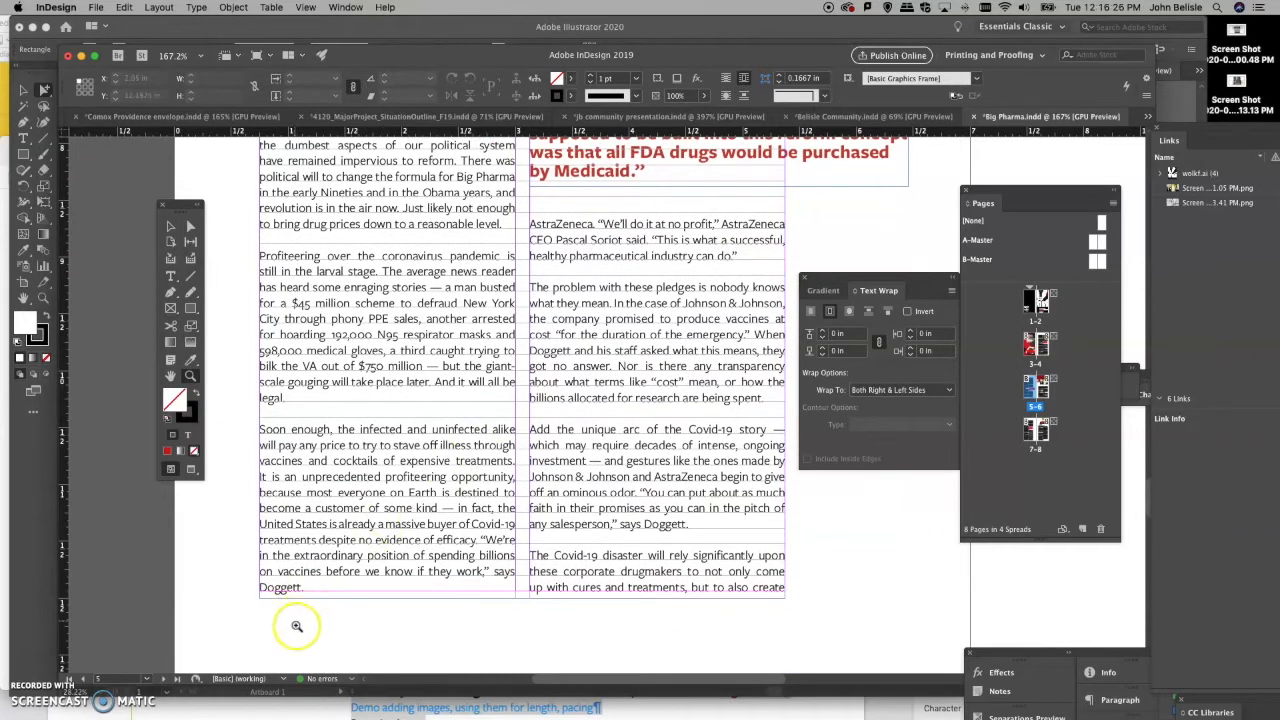
# Step: Select page 5's two-column text frame and compare its bottom text lines with those of page 6, including the subhead areas
pyautogui.click(457, 409)
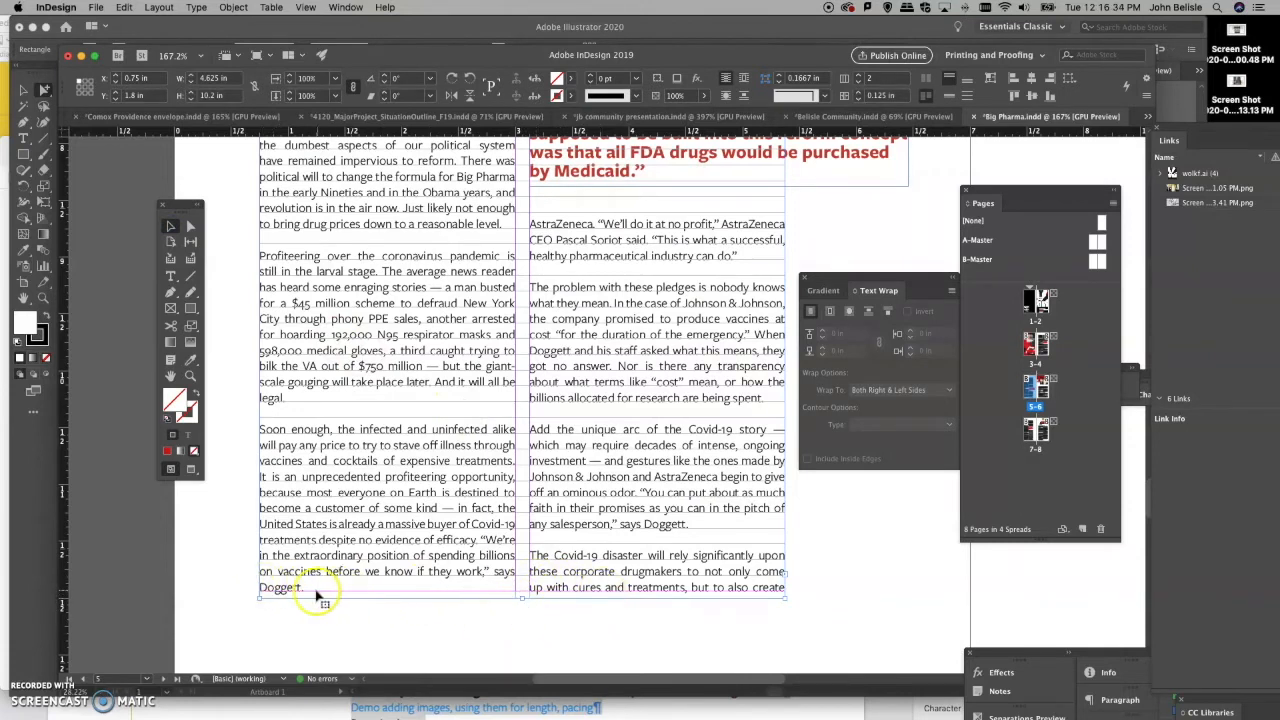
pyautogui.hscroll(3, 825, 597)
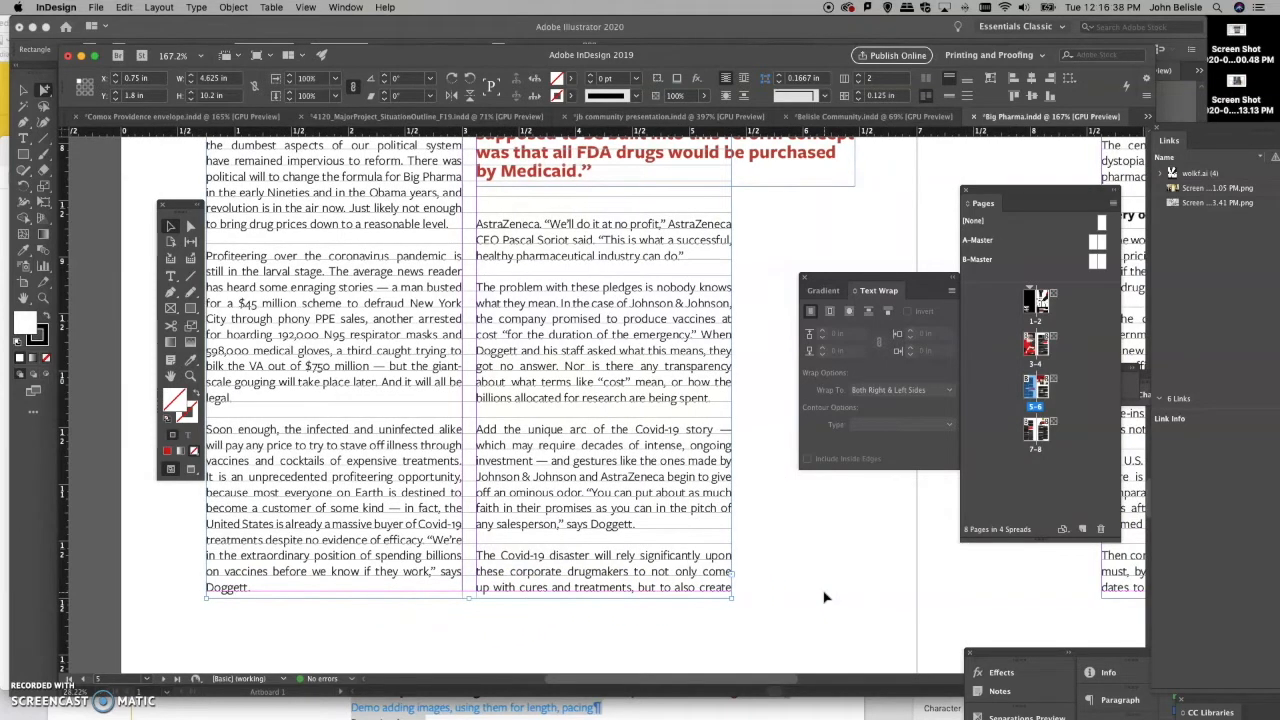
pyautogui.hscroll(20, 818, 590)
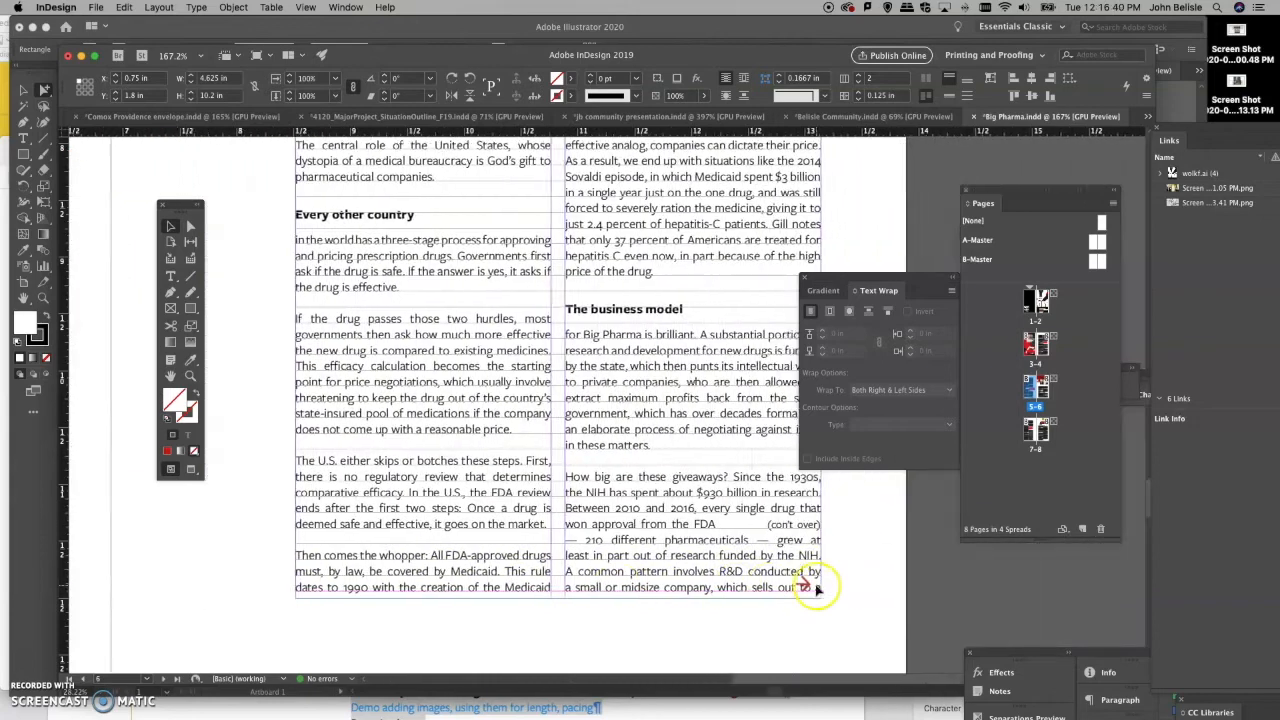
pyautogui.hscroll(-20, 815, 590)
pyautogui.scroll(15, 815, 590)
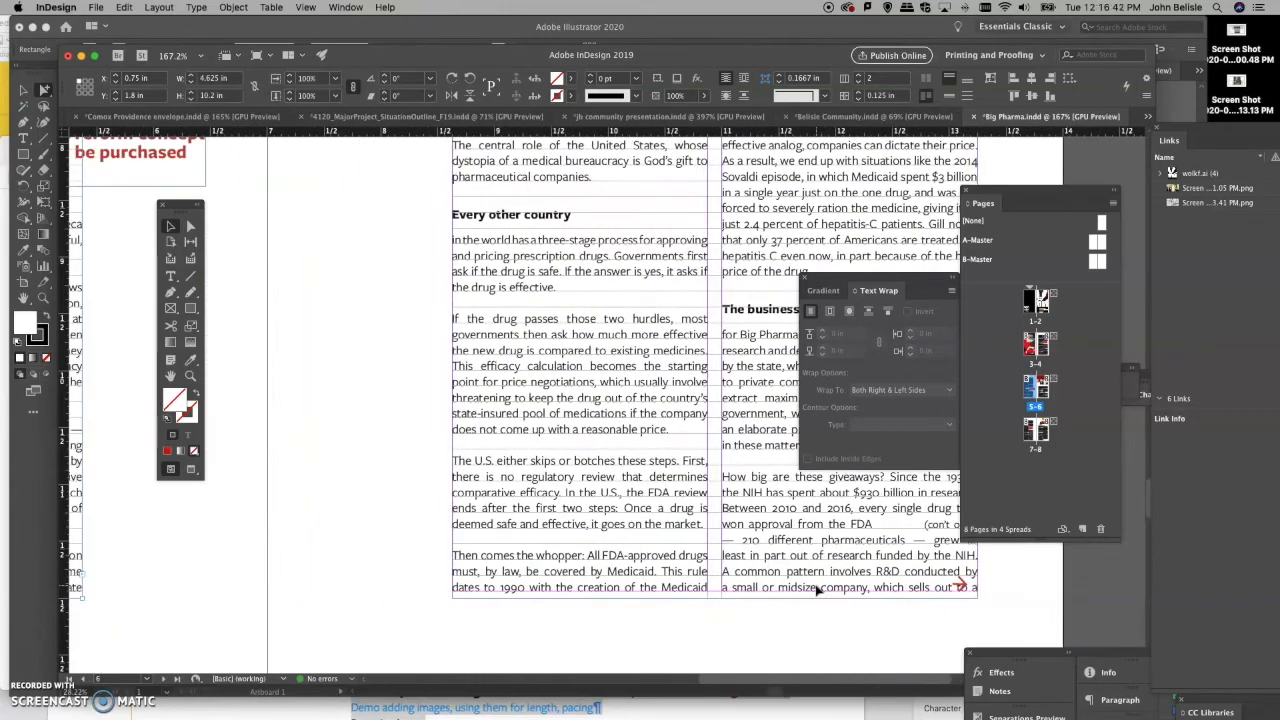
pyautogui.hscroll(3, 817, 591)
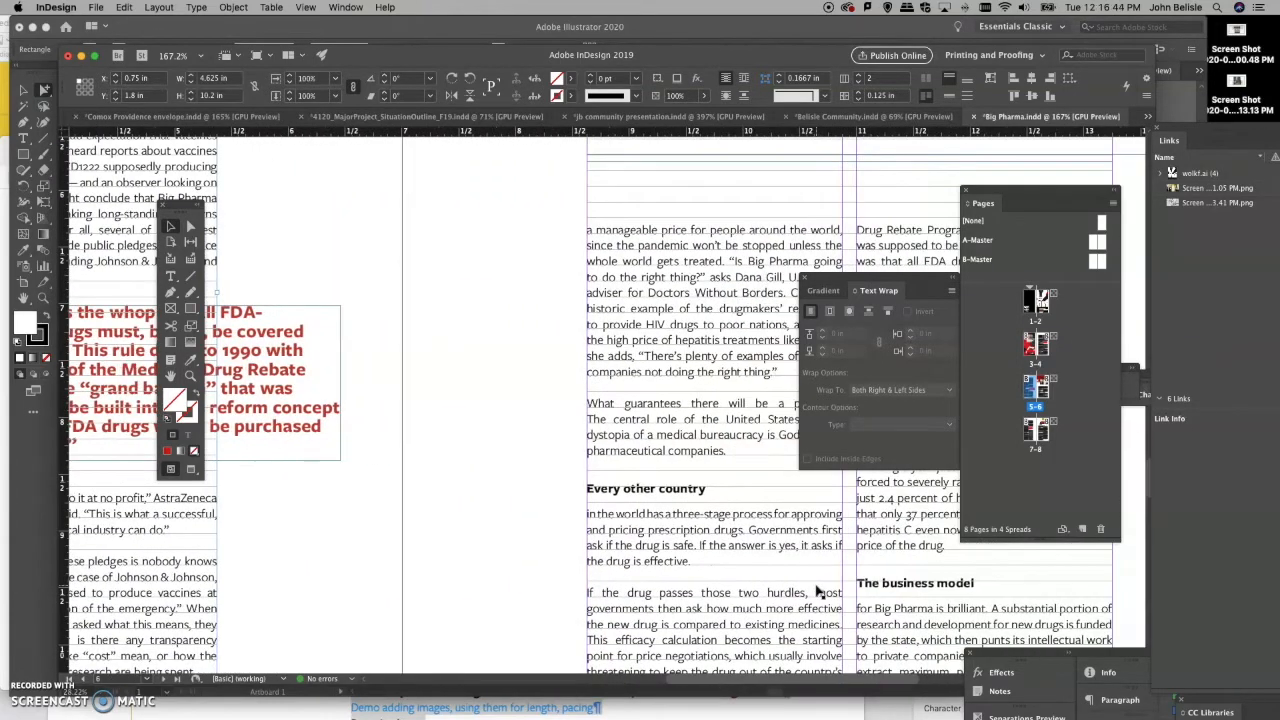
pyautogui.hscroll(9, 817, 591)
pyautogui.scroll(-3, 817, 591)
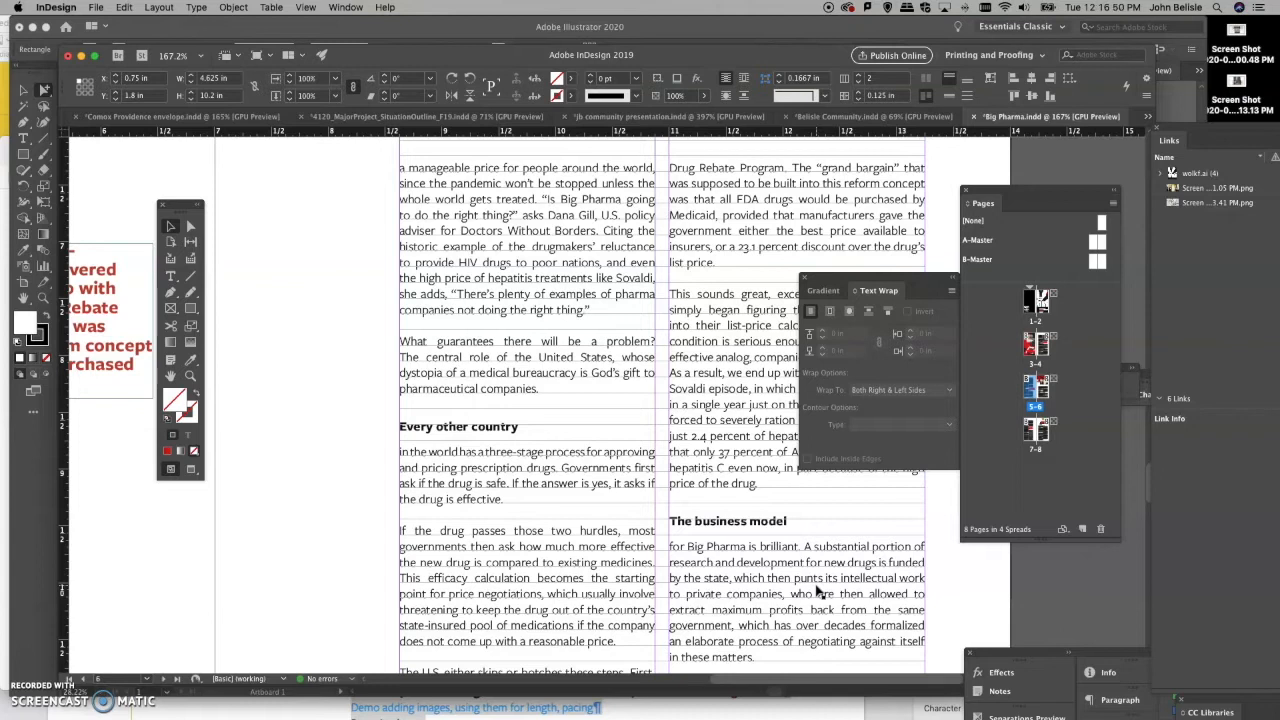
# Step: Select the "Every other country" subhead on page 6 and move the floating paragraph styles panel group up so all the styles are accessible
pyautogui.click(807, 589)
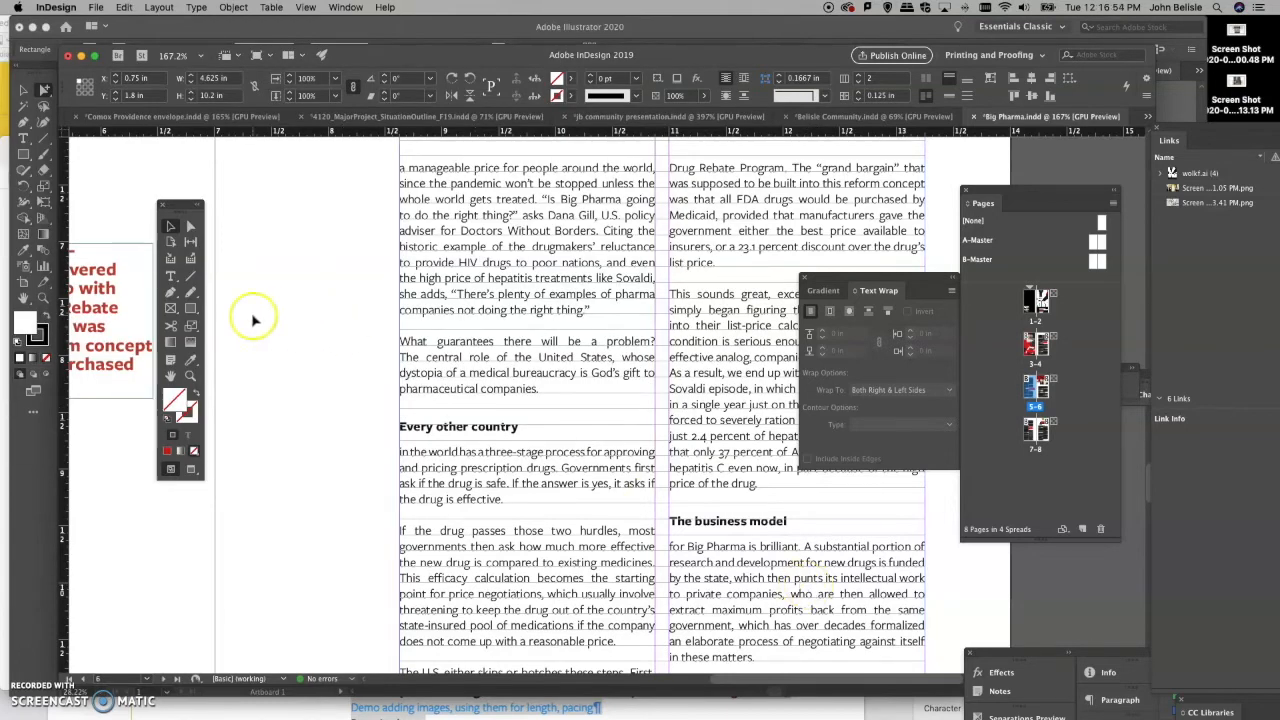
pyautogui.click(170, 275)
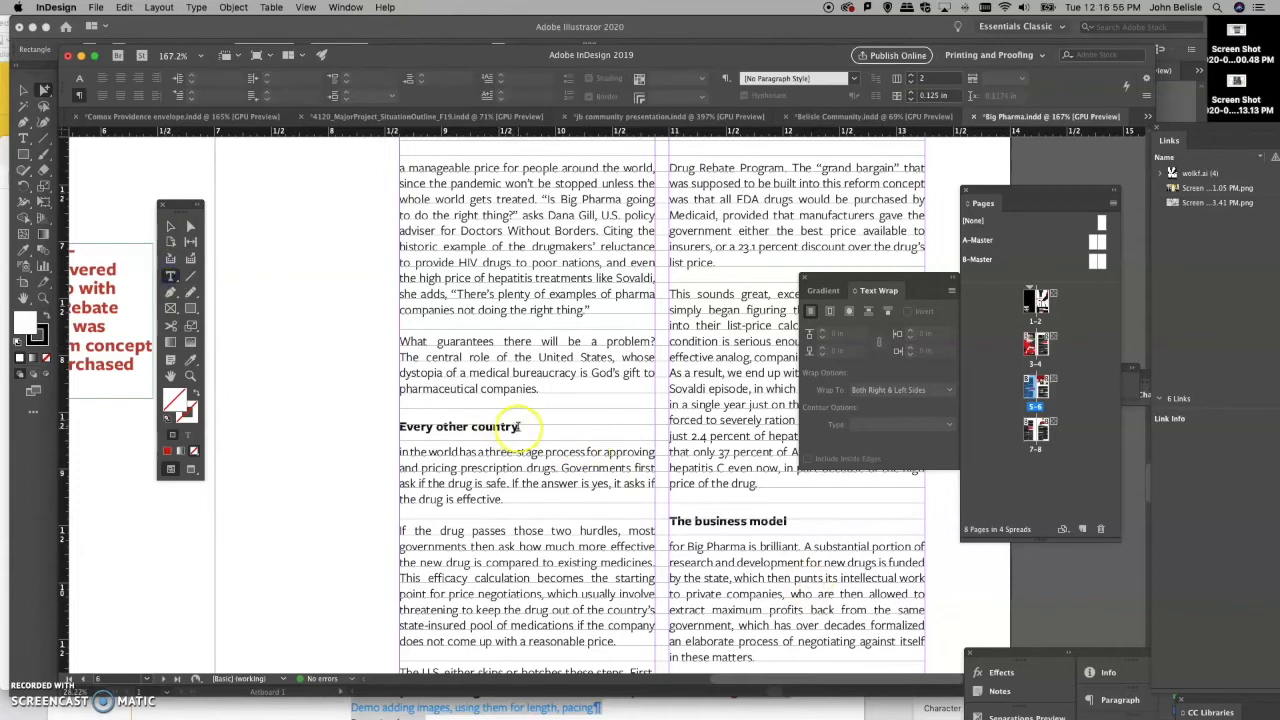
pyautogui.moveTo(520, 427); pyautogui.dragTo(378, 427)
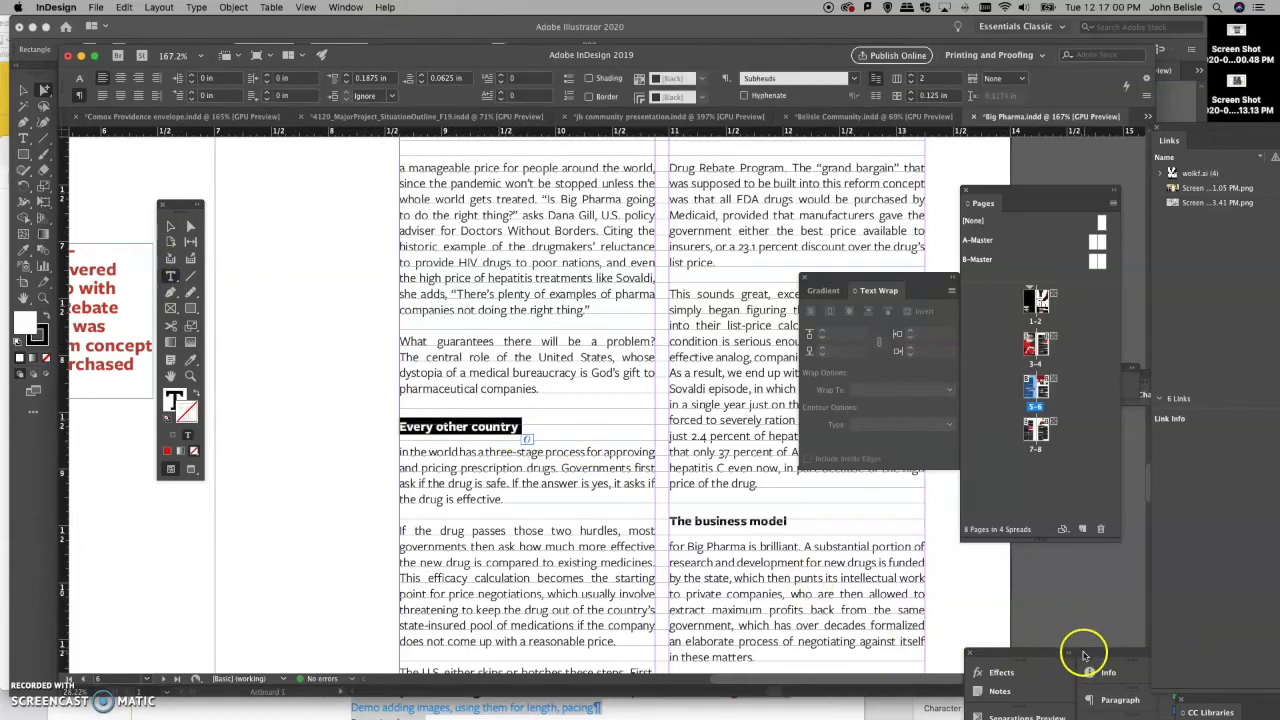
pyautogui.moveTo(1087, 654); pyautogui.dragTo(899, 172)
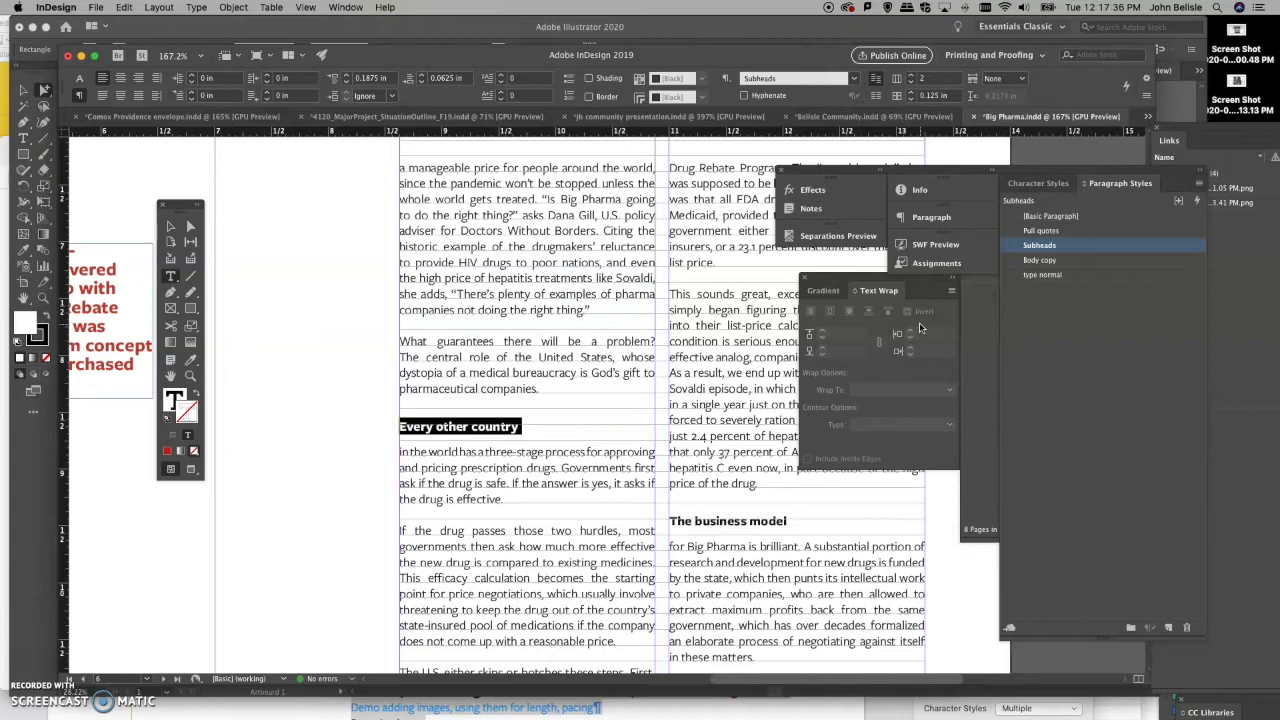
# Step: Set Space After to 0 in and Space Before to 10 pt in the Subheads paragraph style's Indents and Spacing options
pyautogui.doubleClick(1045, 246)
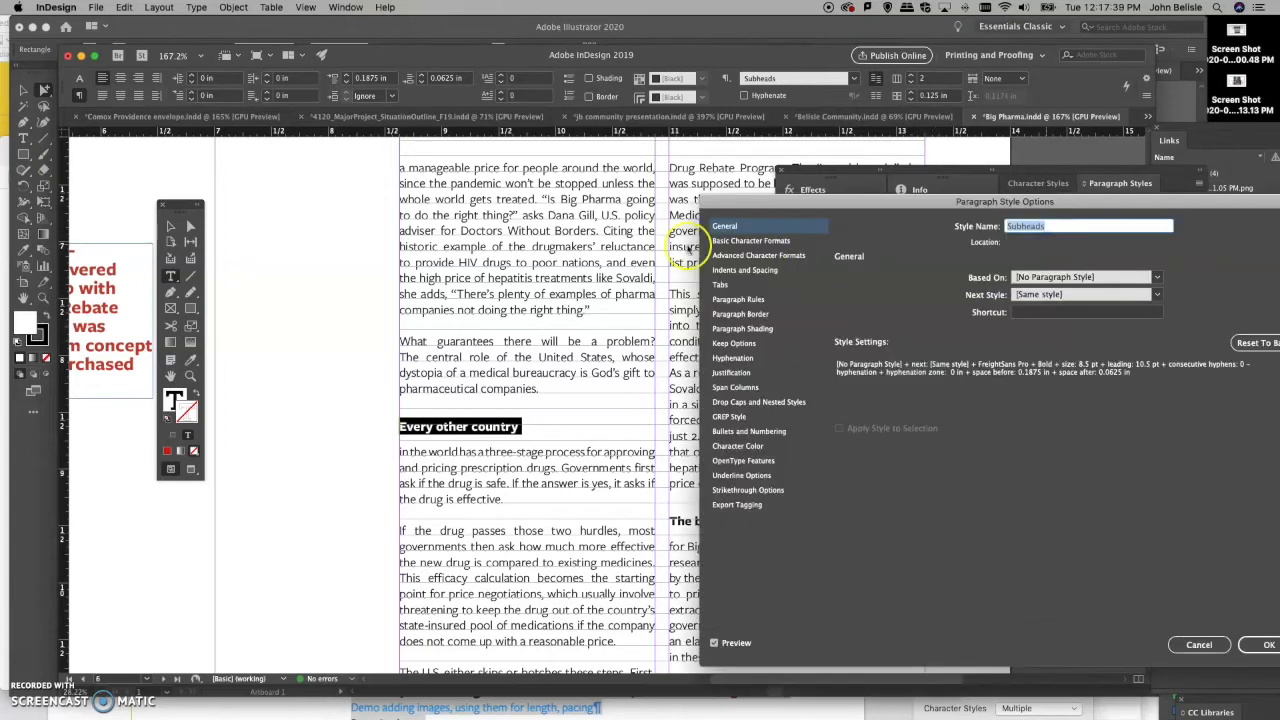
pyautogui.click(738, 241)
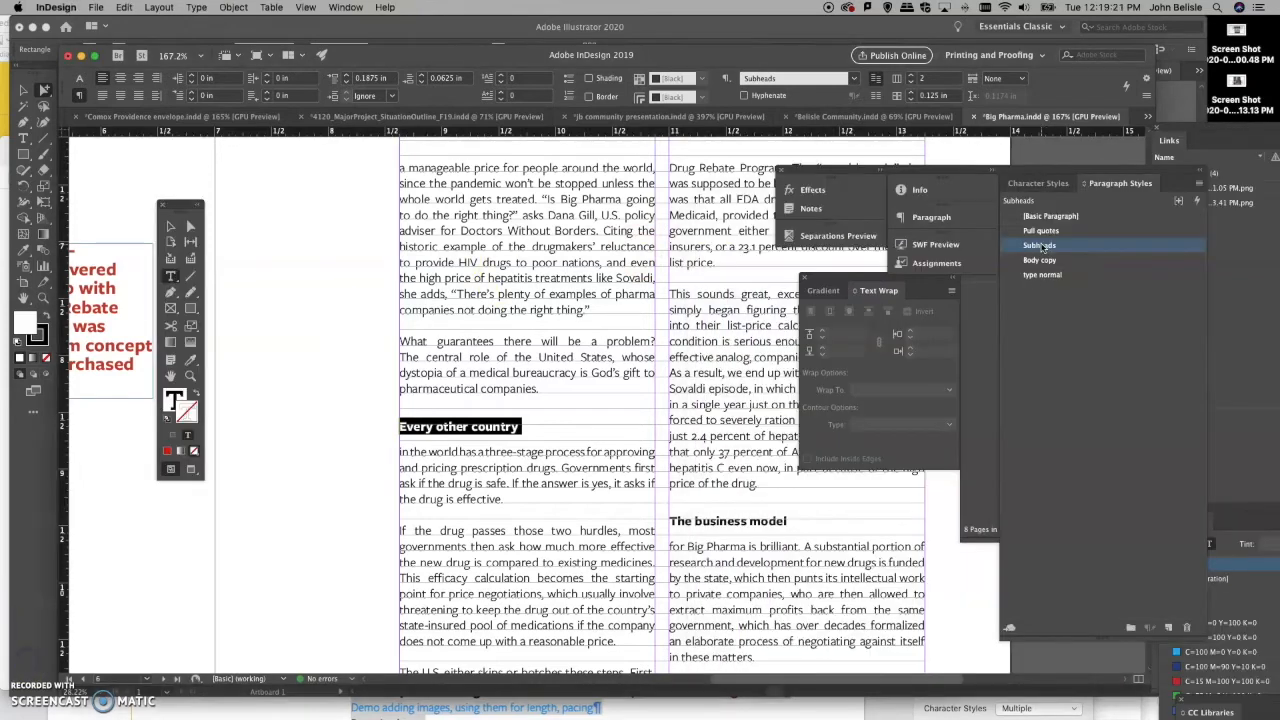
pyautogui.doubleClick(1043, 246)
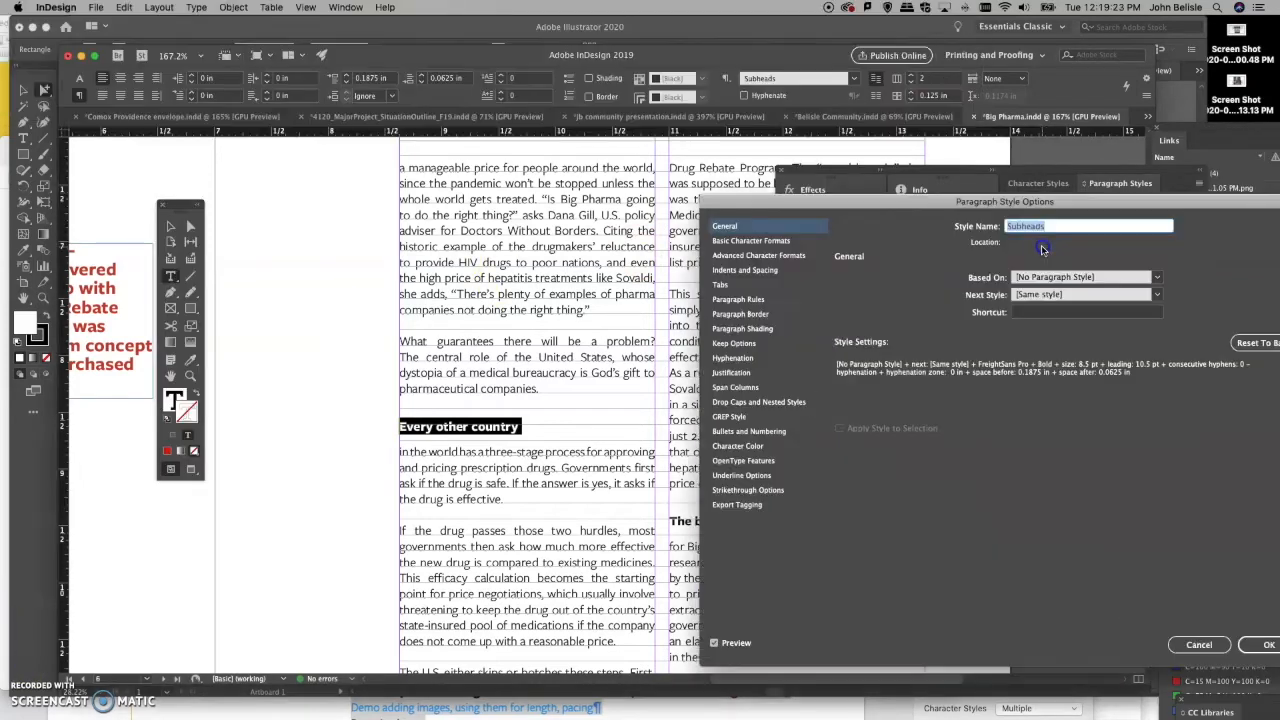
pyautogui.moveTo(745, 200); pyautogui.dragTo(695, 186)
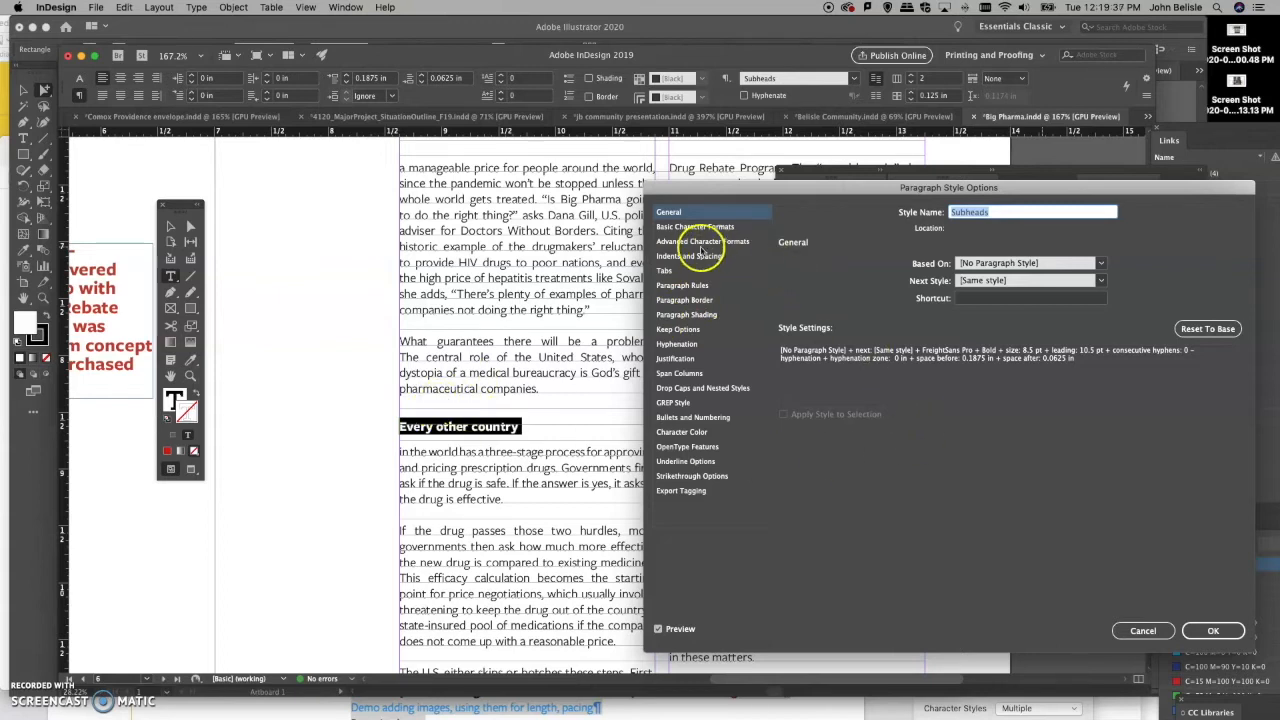
pyautogui.click(695, 256)
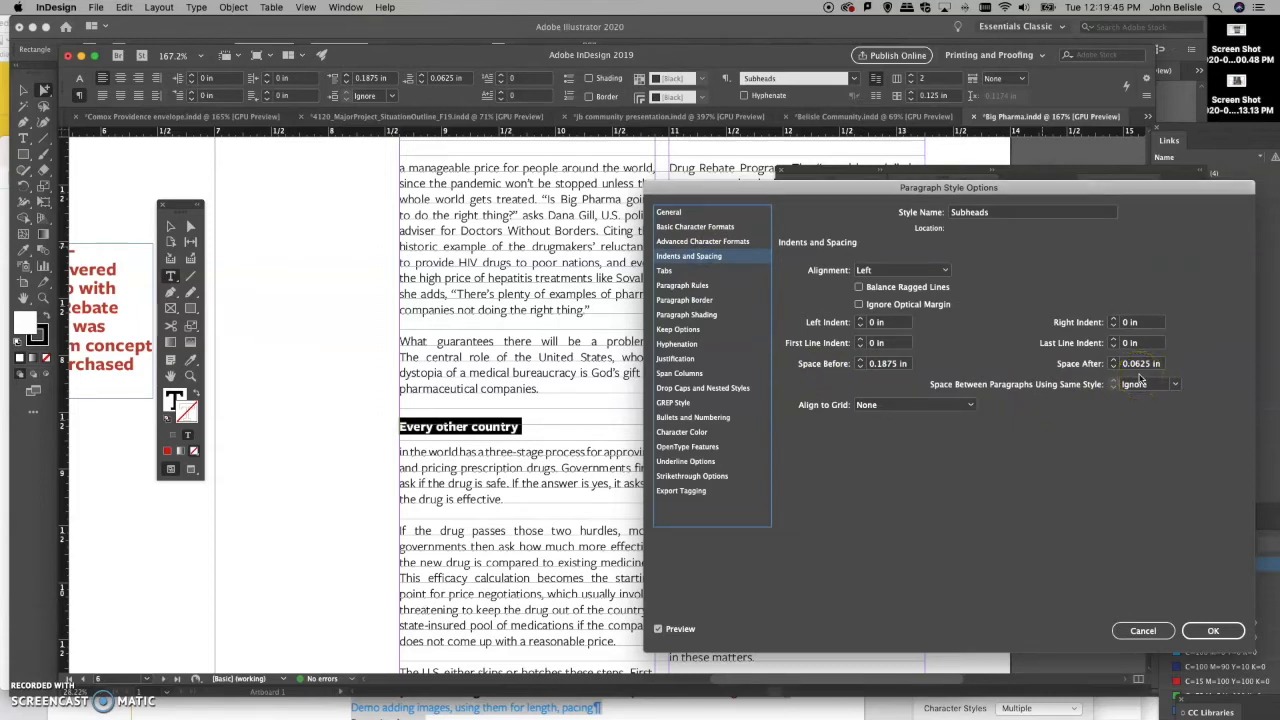
pyautogui.click(1113, 368)
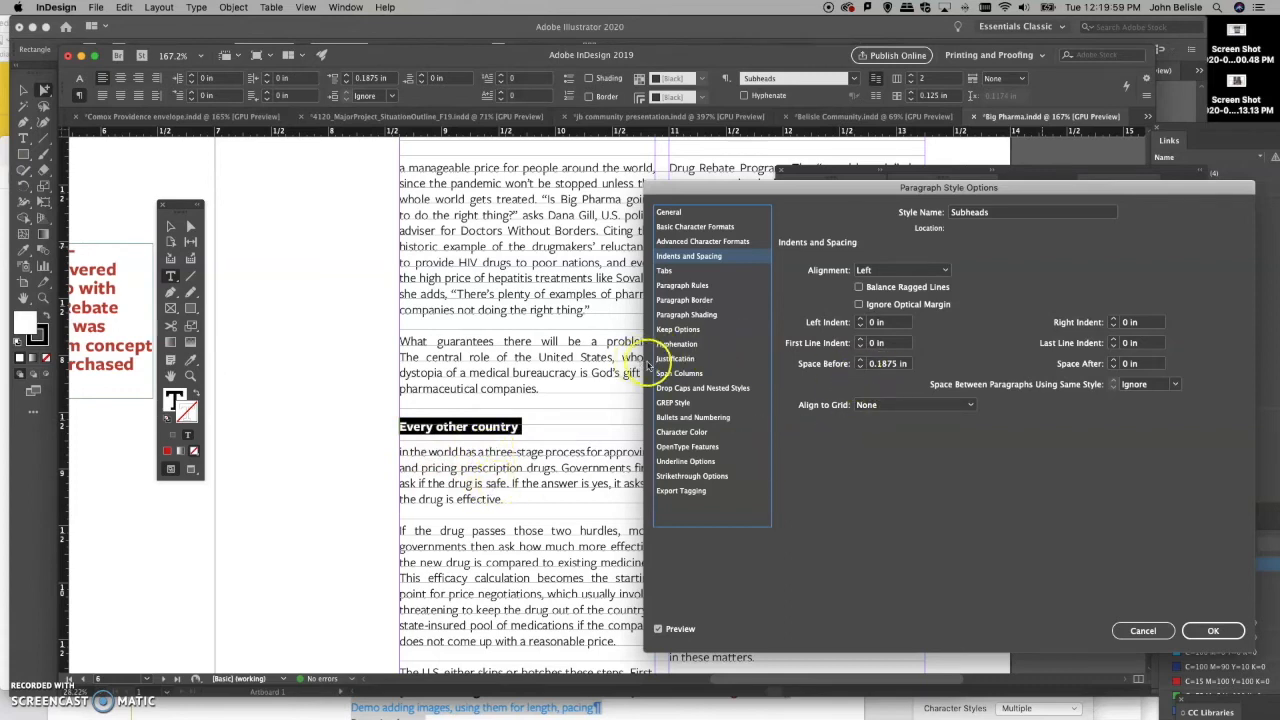
pyautogui.tripleClick(905, 364)
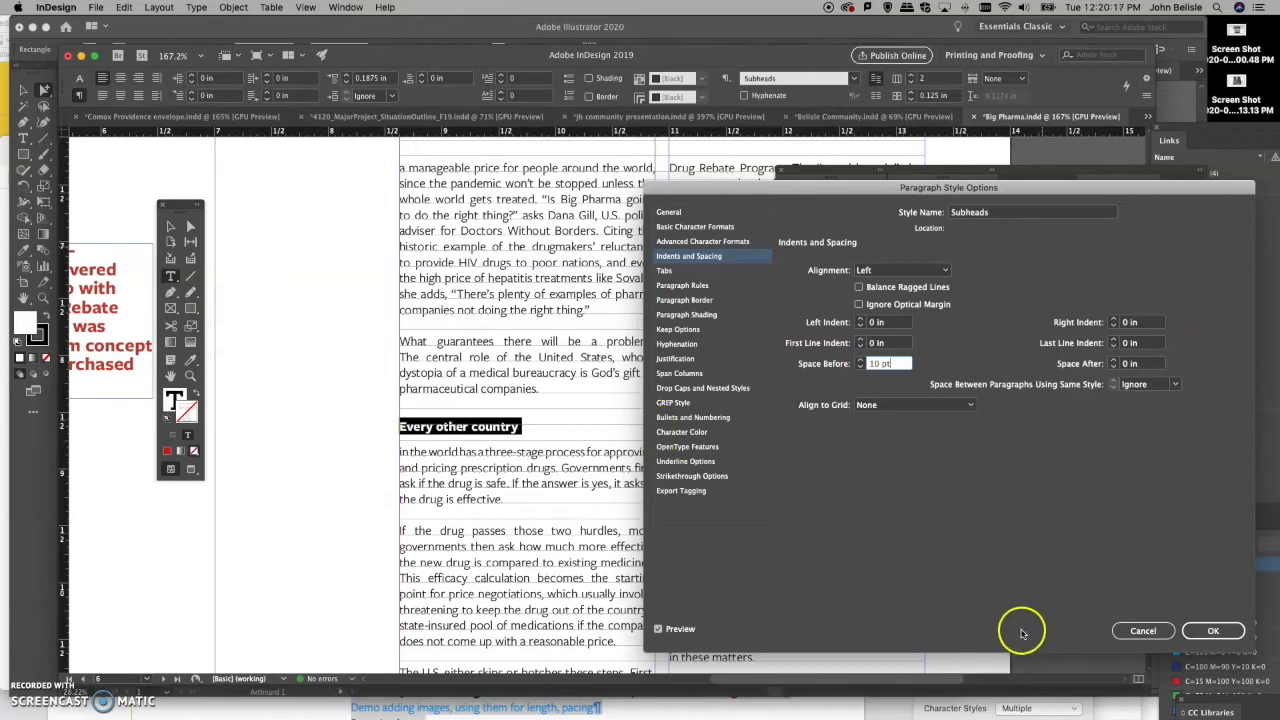
pyautogui.click(1213, 631)
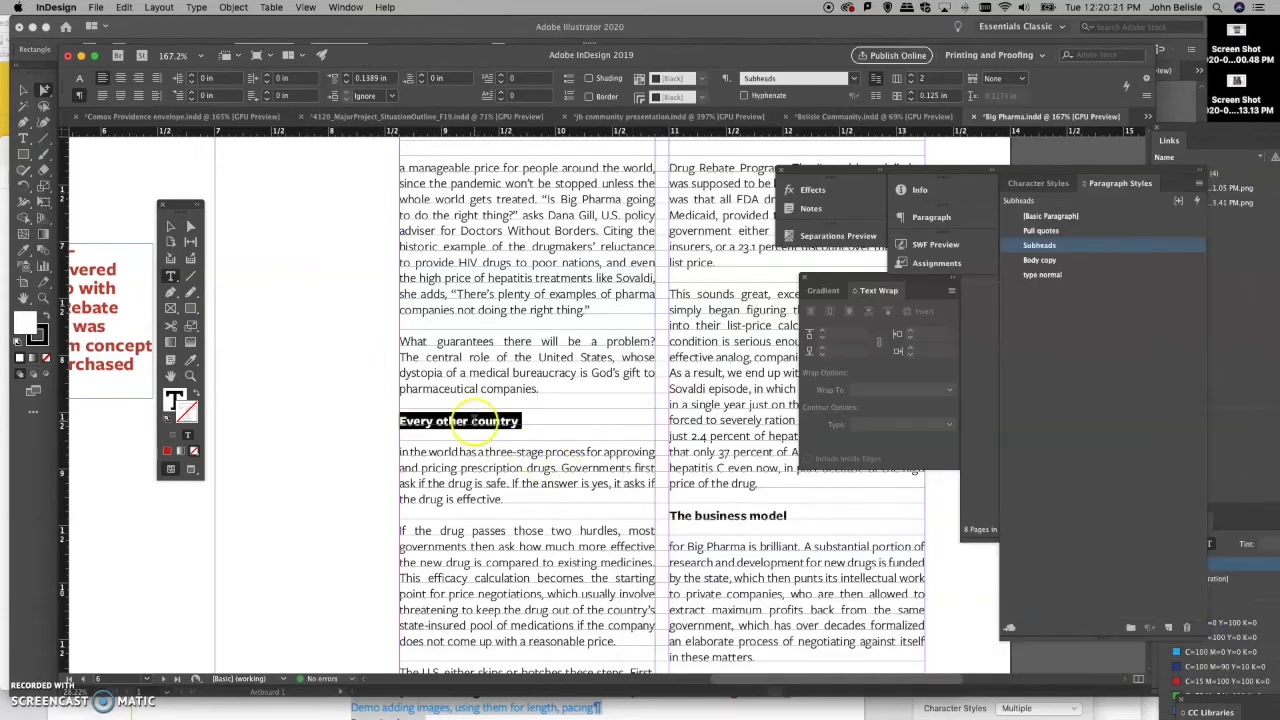
# Step: Check which paragraph styles are applied to the "Every other country" subhead and the paragraph below it
pyautogui.click(474, 421)
pyautogui.moveTo(505, 421); pyautogui.dragTo(331, 420)
pyautogui.click(1041, 246)
pyautogui.doubleClick(418, 452)
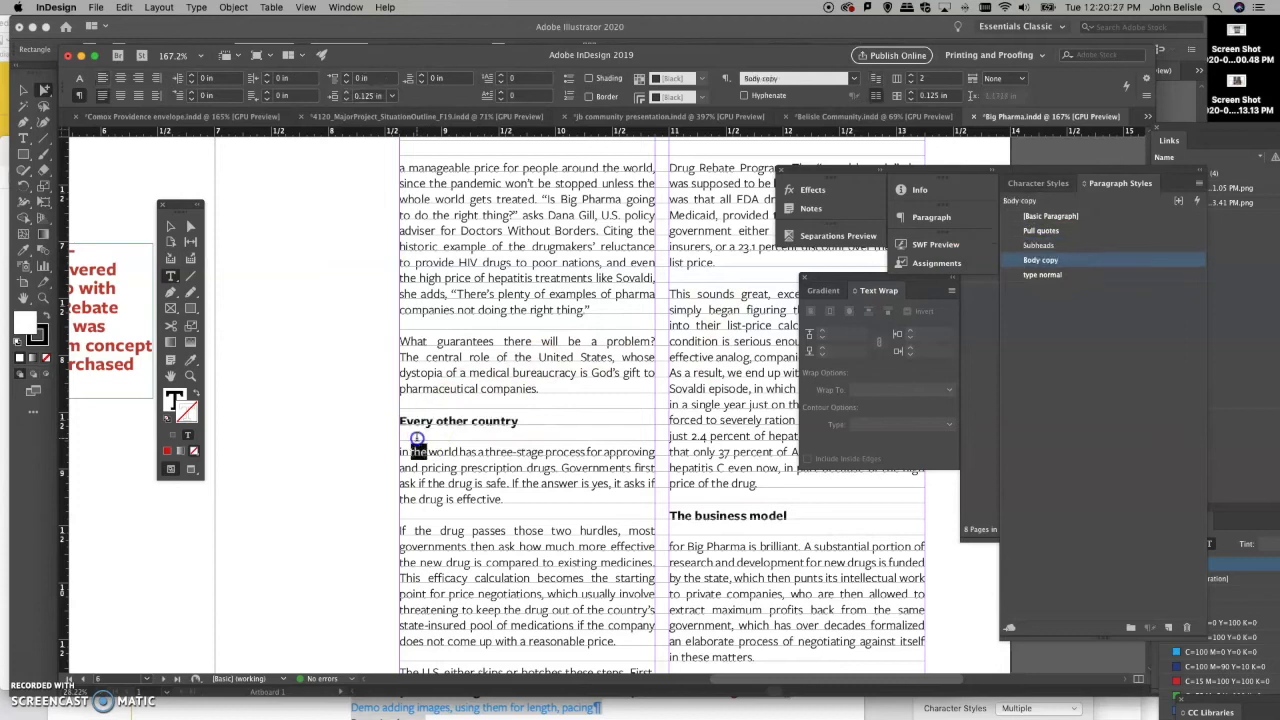
pyautogui.click(401, 455)
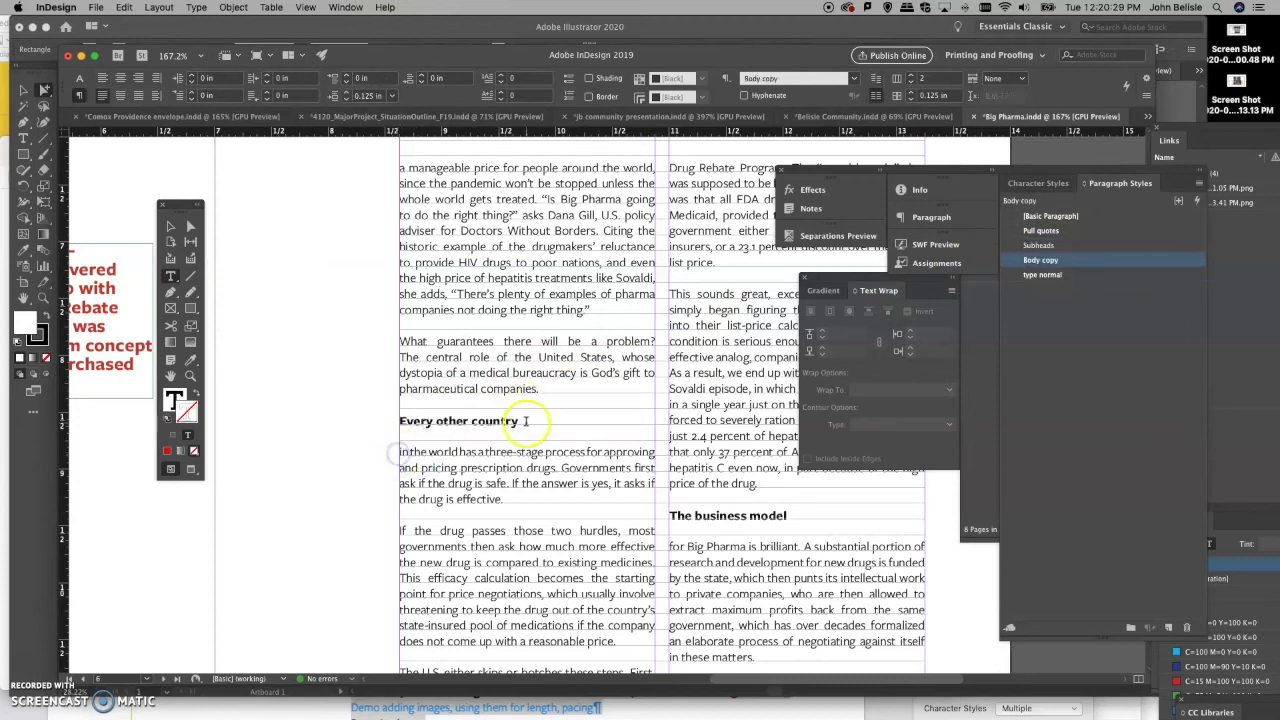
# Step: Select the "Every other country" subhead and re-enter 10 pt as the Subheads style's Space Before
pyautogui.moveTo(520, 421); pyautogui.dragTo(400, 421)
pyautogui.click(1040, 246)
pyautogui.doubleClick(1040, 246)
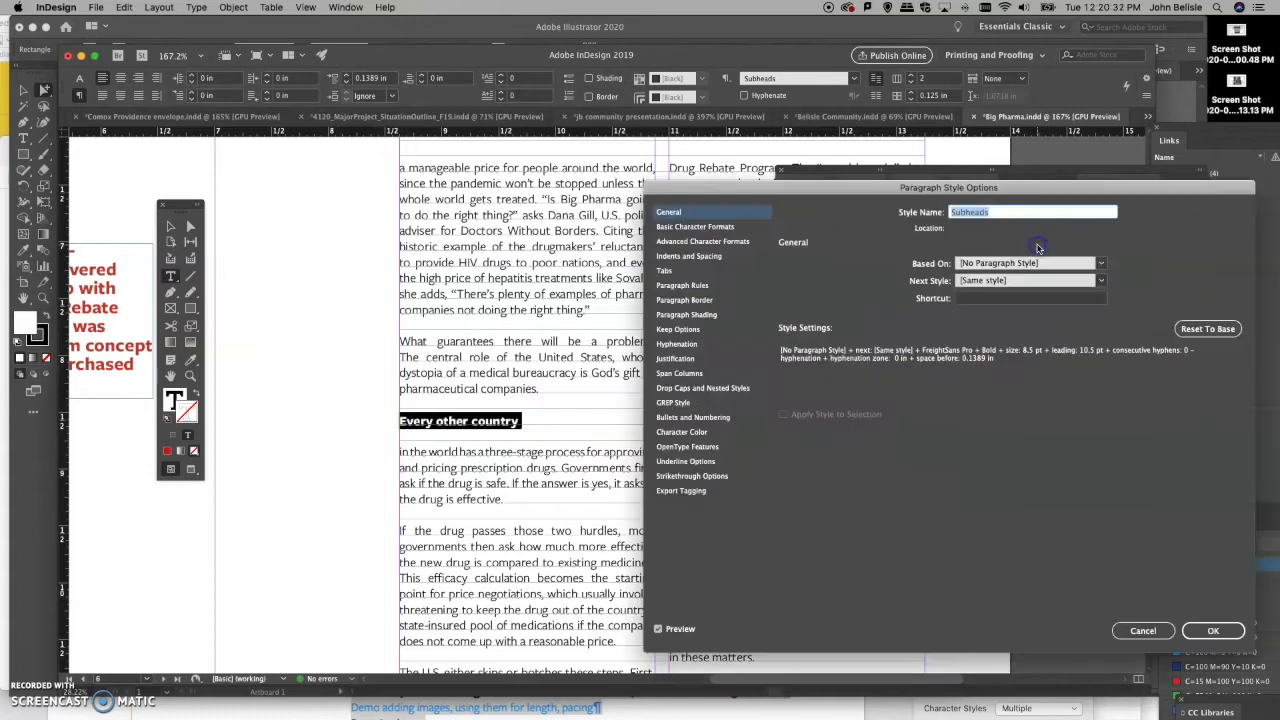
pyautogui.click(688, 257)
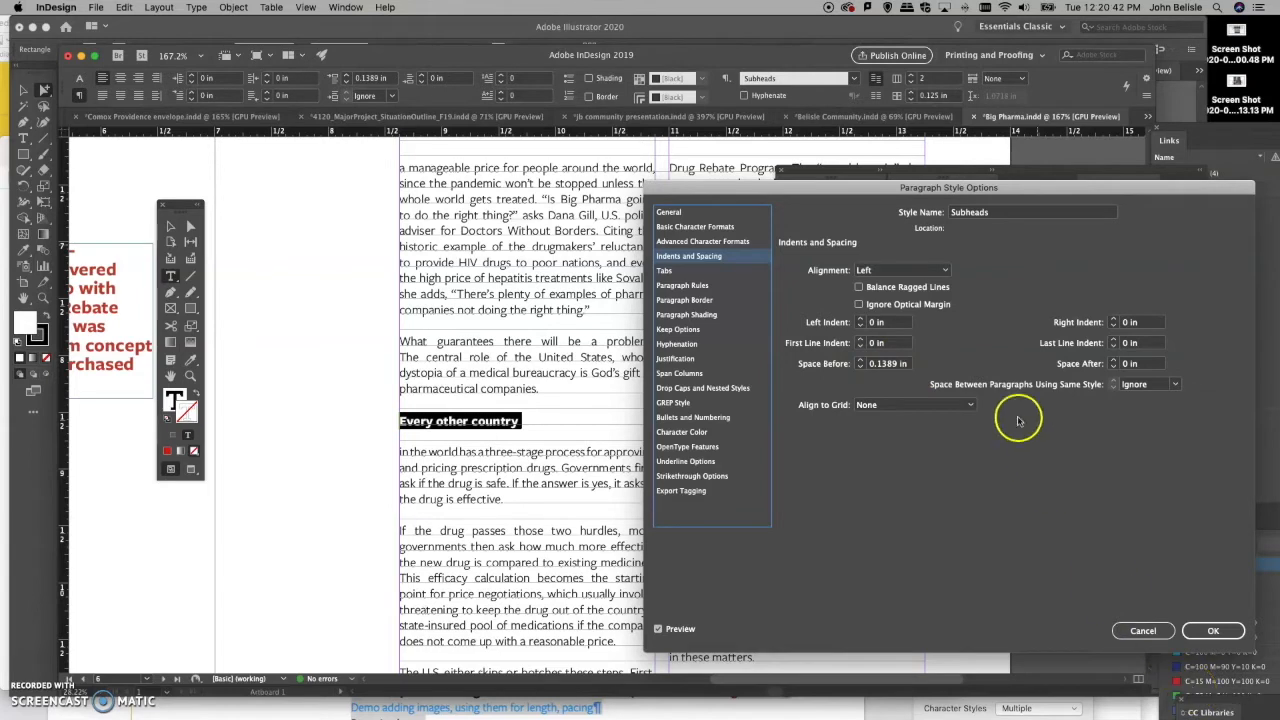
pyautogui.click(908, 365)
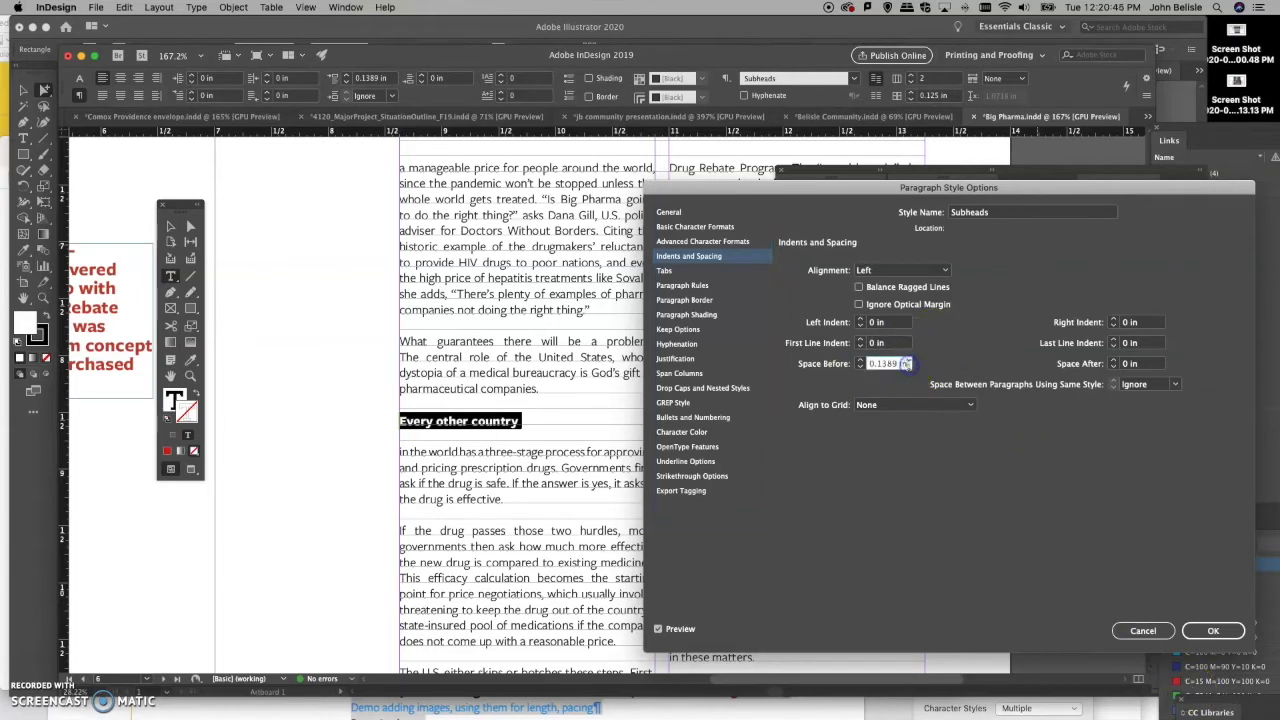
pyautogui.moveTo(906, 363); pyautogui.dragTo(821, 359)
pyautogui.click(882, 366)
pyautogui.click(1213, 631)
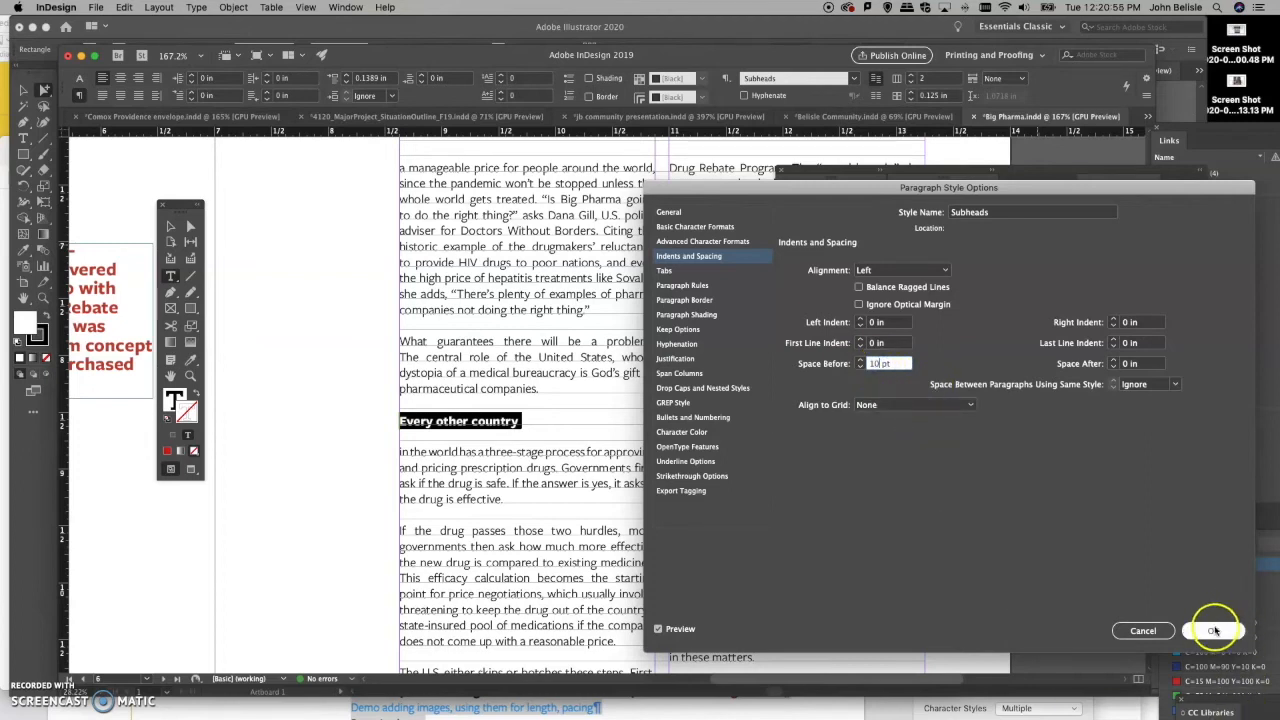
# Step: Set the Subheads style's leading to 10 pt in its Basic Character Formats and apply the style changes
pyautogui.click(694, 227)
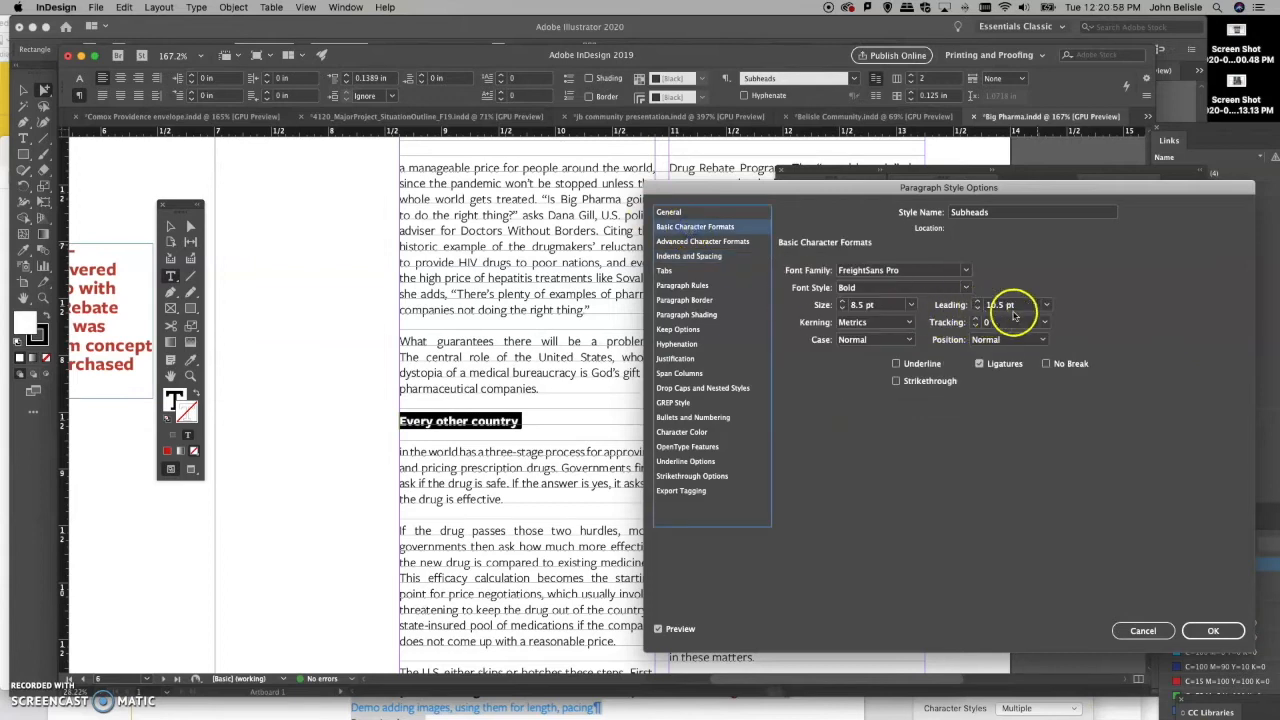
pyautogui.click(975, 311)
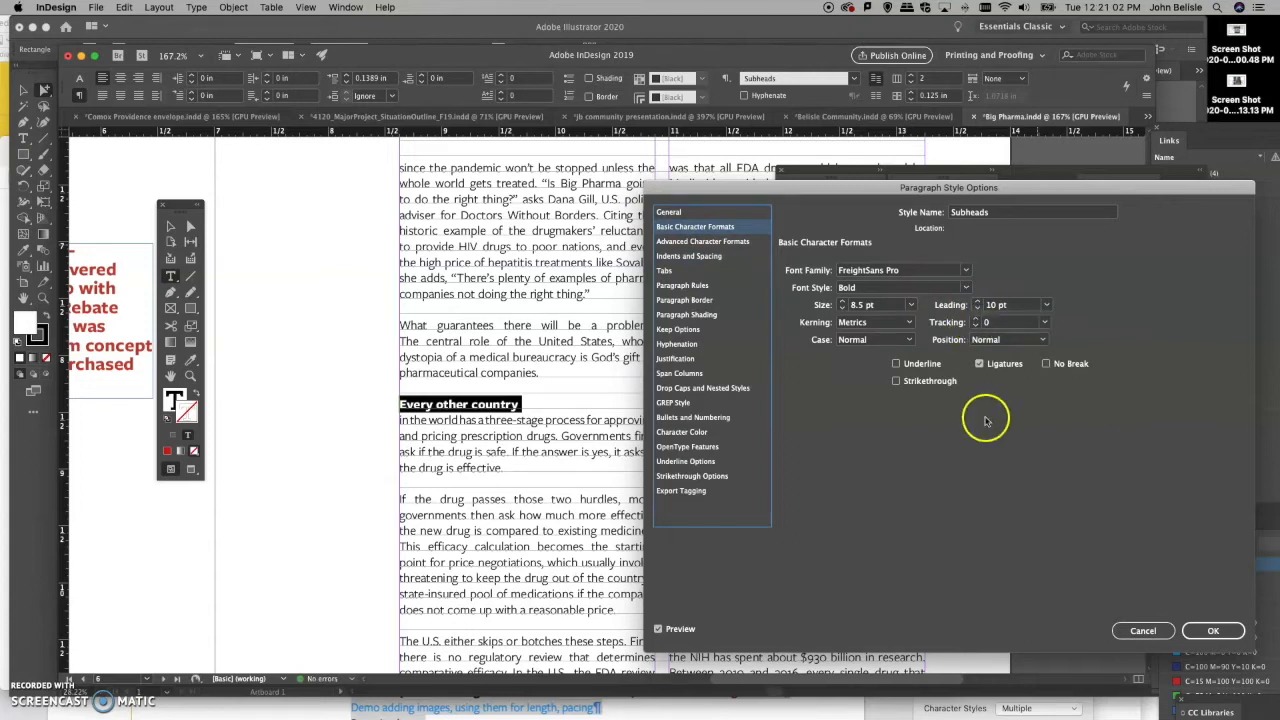
pyautogui.click(1213, 631)
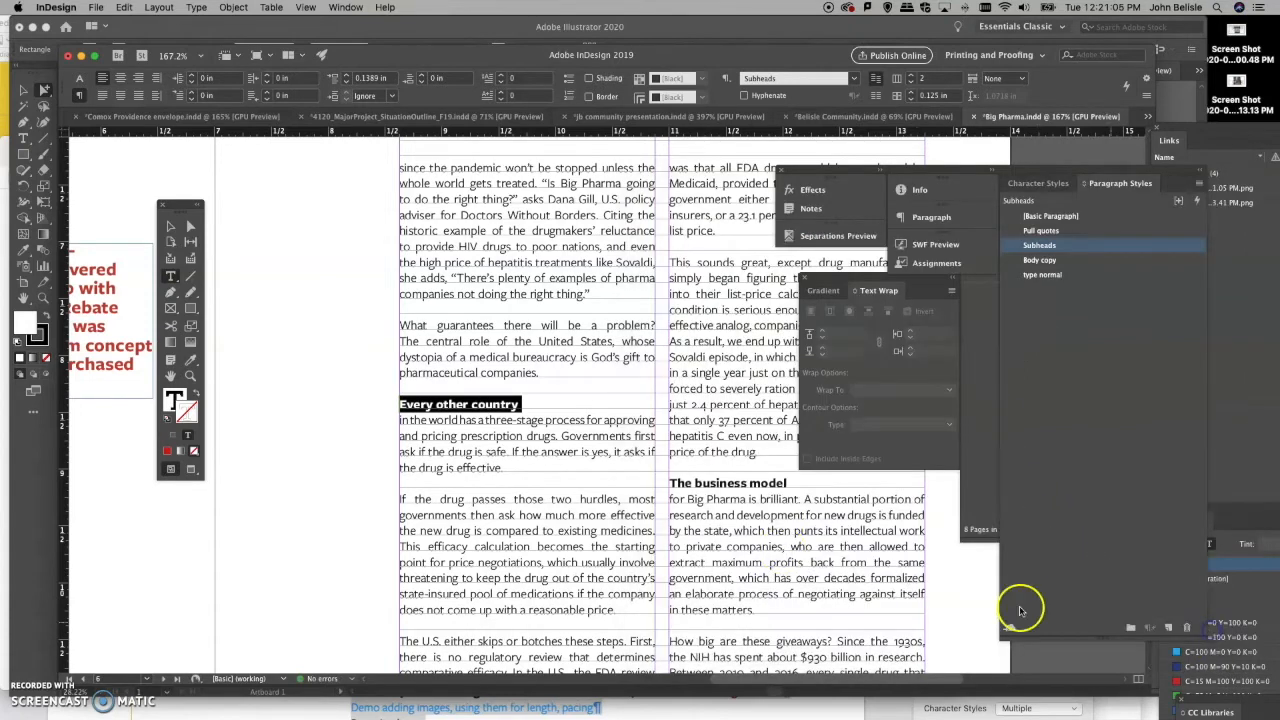
# Step: Select the text of the red "Then comes the whopper" pull quote and move the floating panels out of its way
pyautogui.click(457, 404)
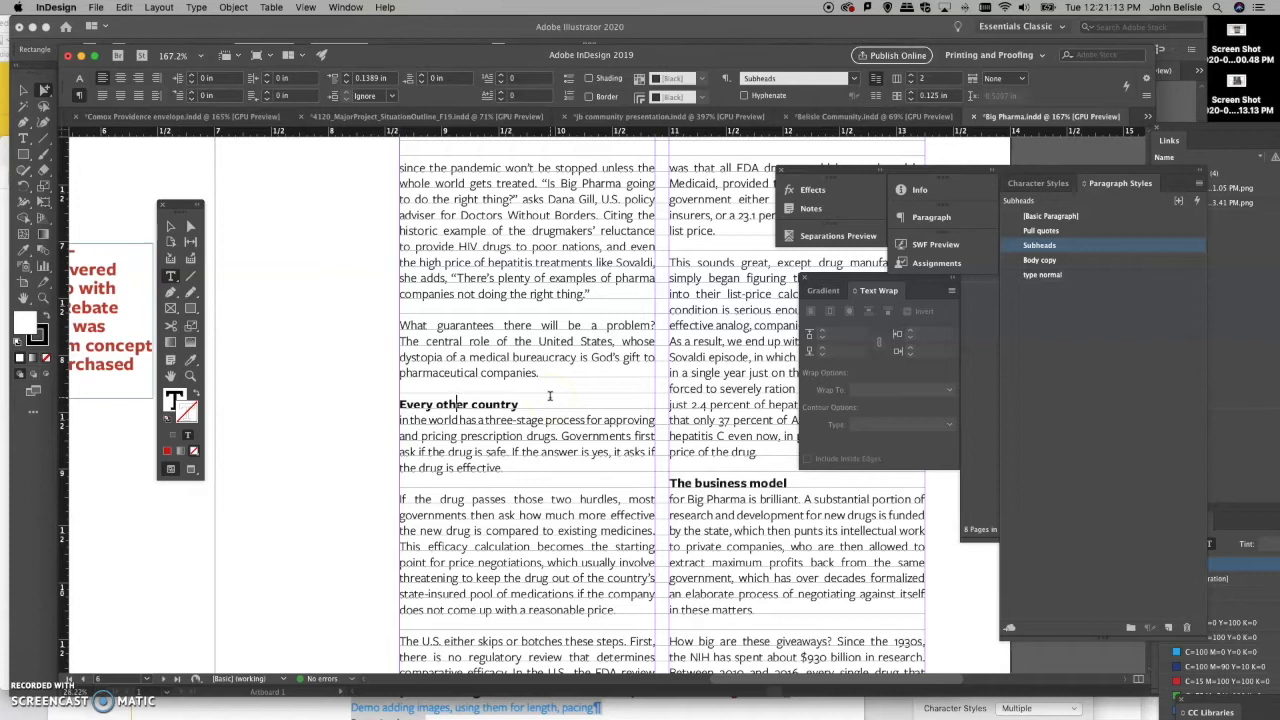
pyautogui.click(458, 400)
pyautogui.hscroll(-10, 522, 401)
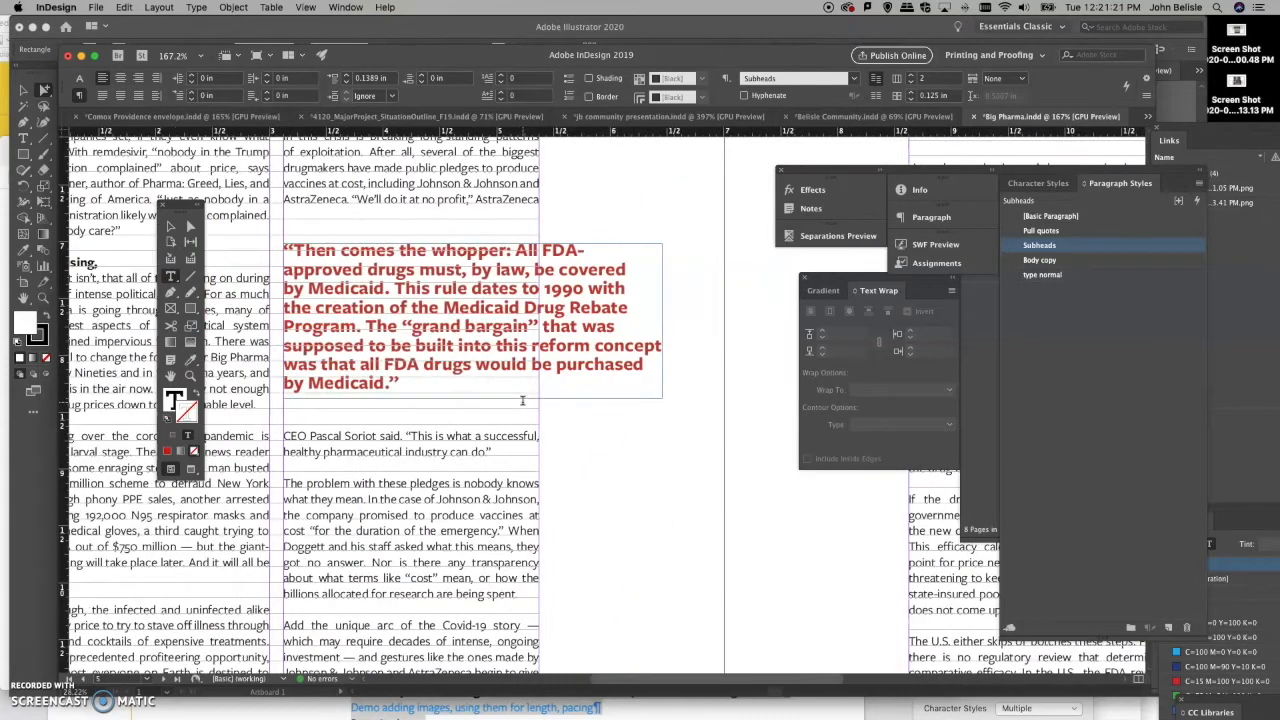
pyautogui.click(425, 372)
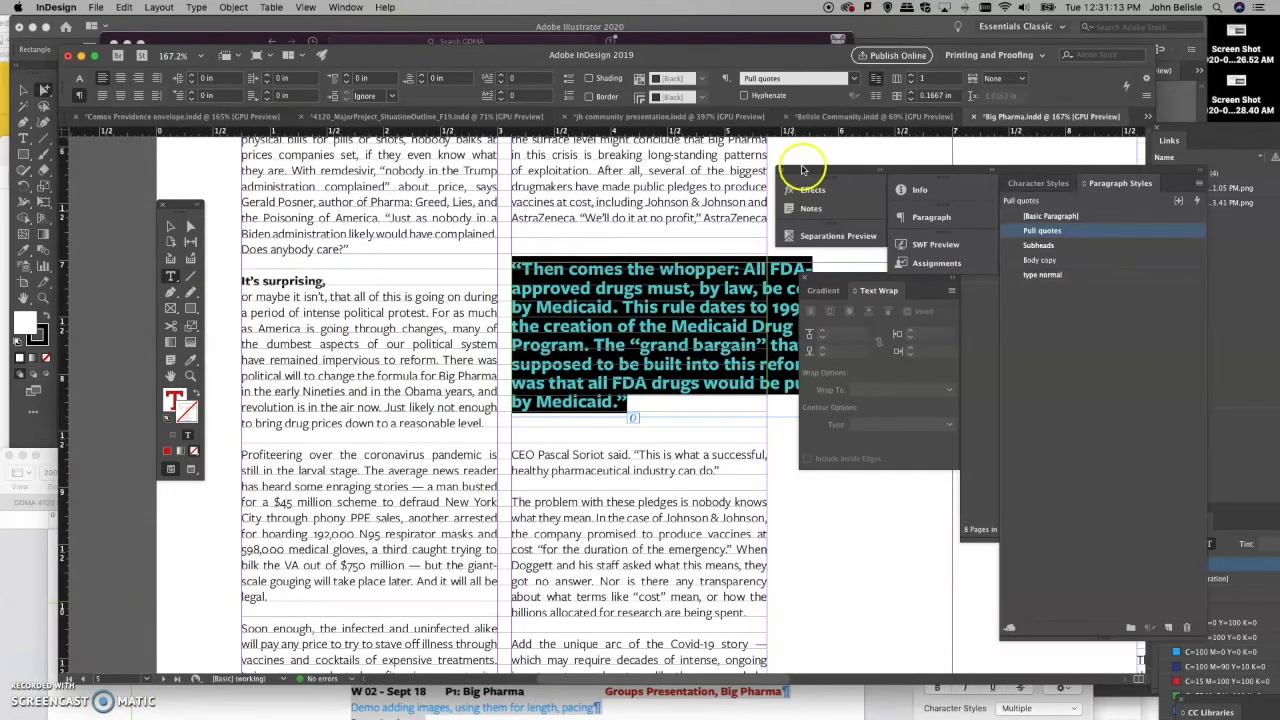
pyautogui.moveTo(801, 171)
pyautogui.mouseDown()
pyautogui.moveTo(809, 156)
pyautogui.moveTo(794, 152)
pyautogui.mouseUp()
pyautogui.moveTo(809, 296); pyautogui.dragTo(857, 574)
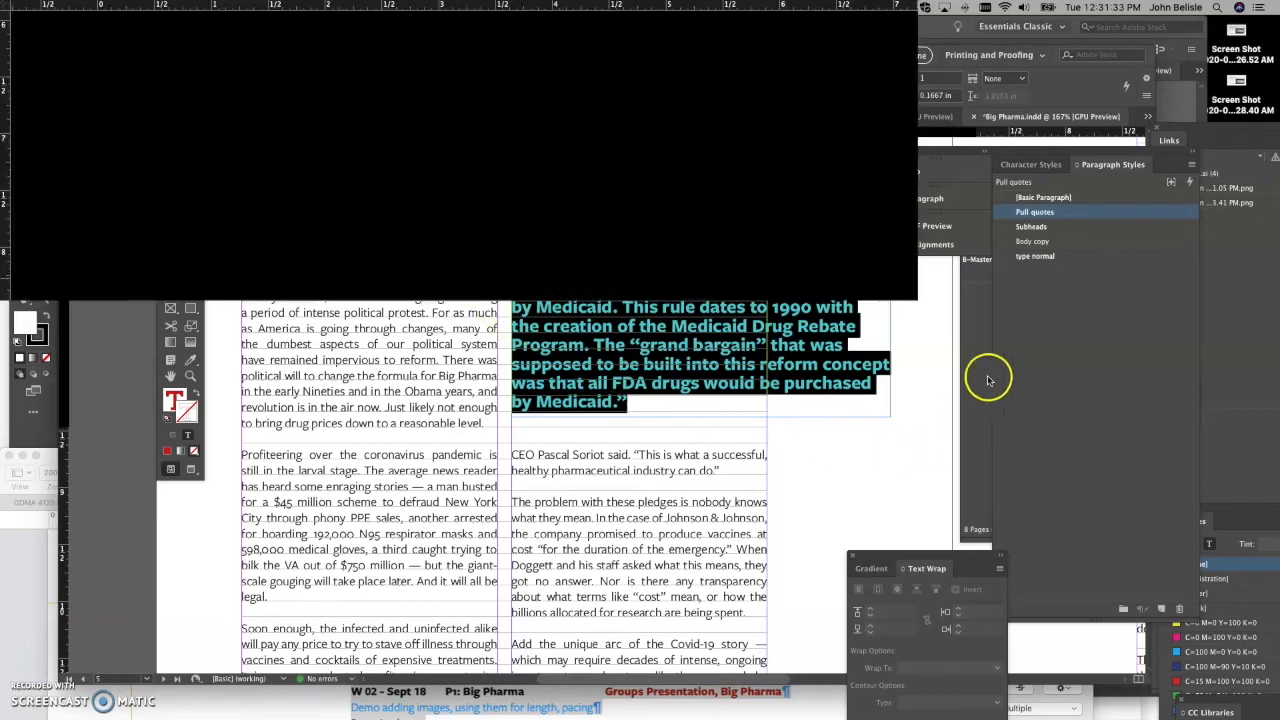
# Step: Set Align to Grid to First Line Only in the Pull quotes paragraph style's Indents and Spacing options
pyautogui.doubleClick(1034, 213)
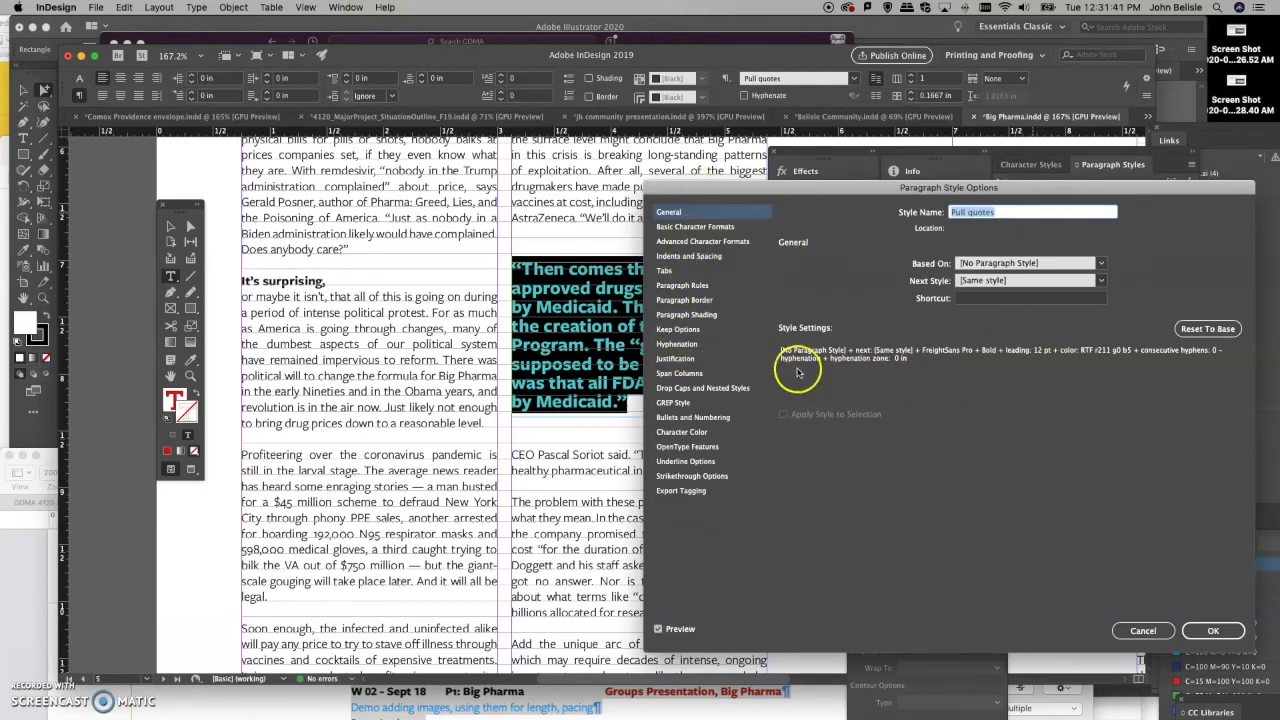
pyautogui.click(713, 257)
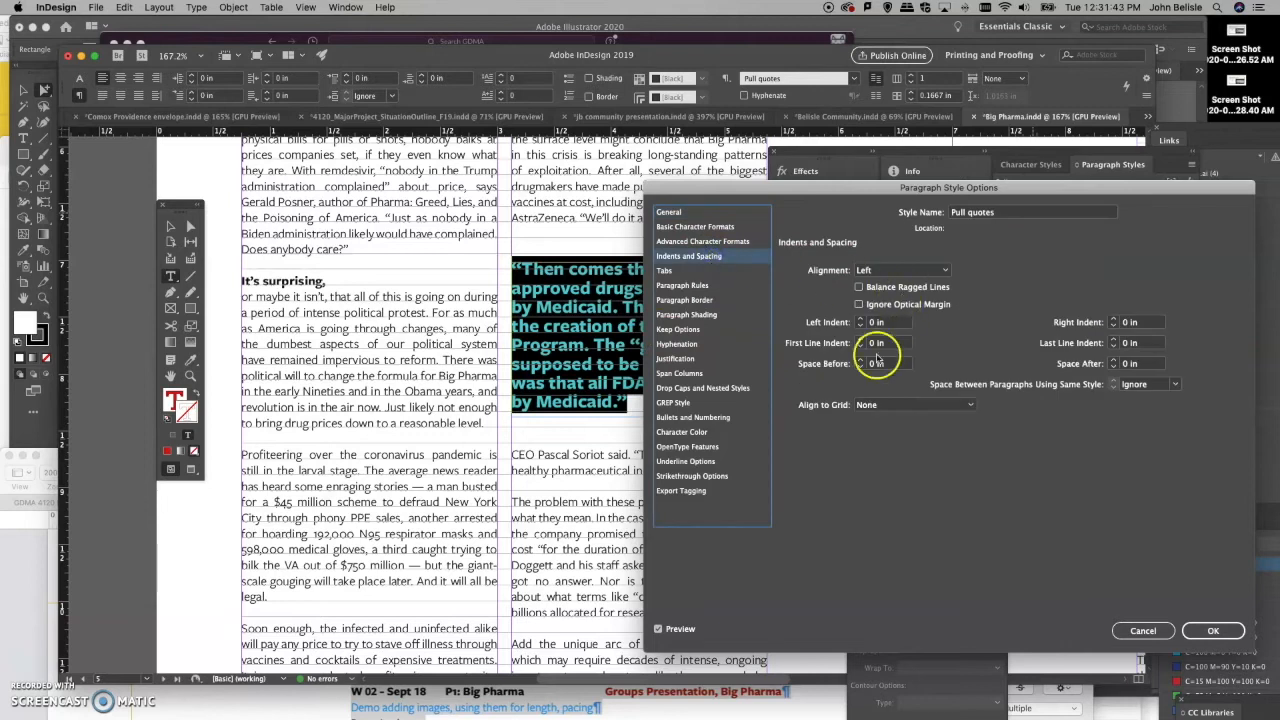
pyautogui.click(885, 405)
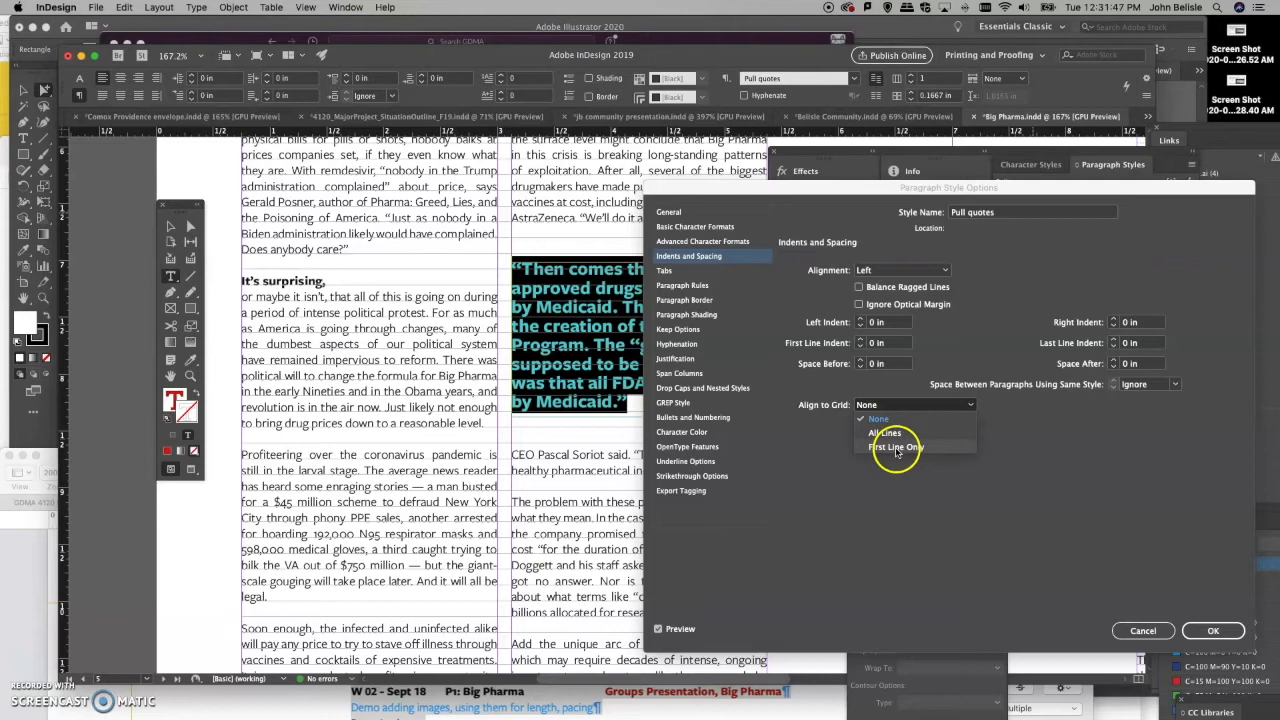
pyautogui.click(896, 449)
pyautogui.moveTo(686, 187); pyautogui.dragTo(886, 164)
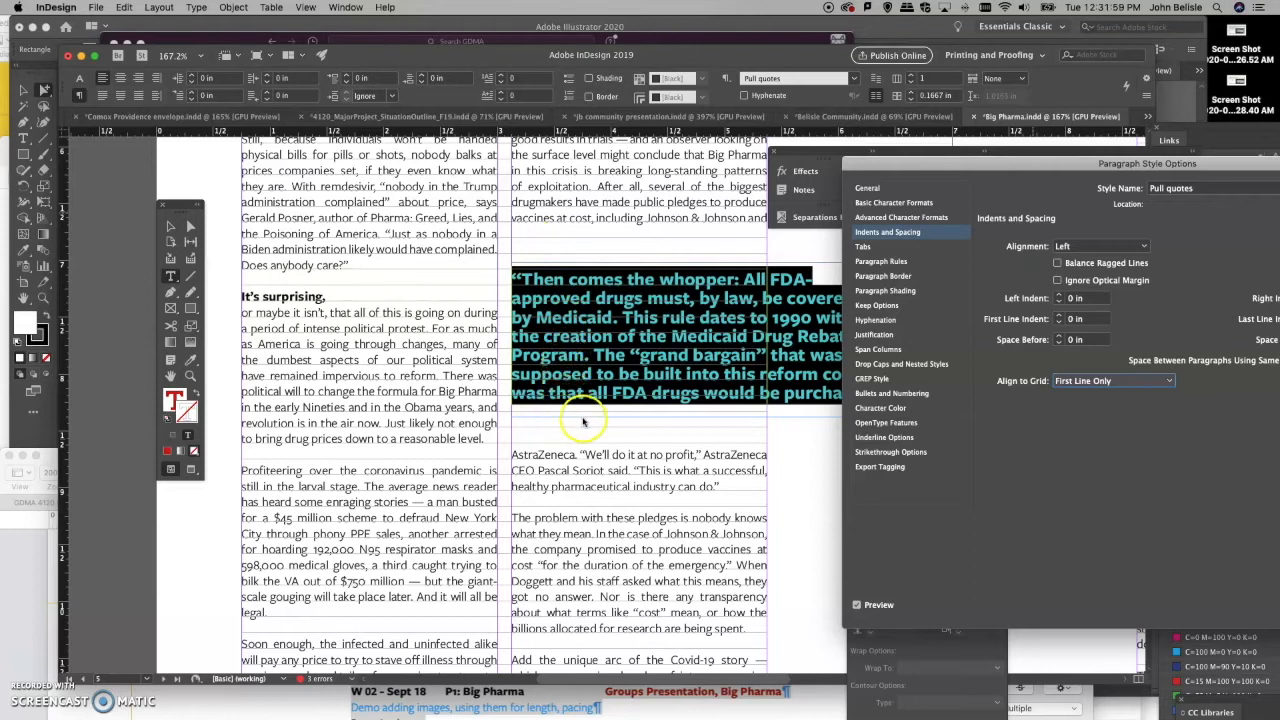
# Step: Reduce the Pull quotes style's font size to 10 pt in its Basic Character Formats, keeping the quote in view
pyautogui.moveTo(900, 163); pyautogui.dragTo(792, 168)
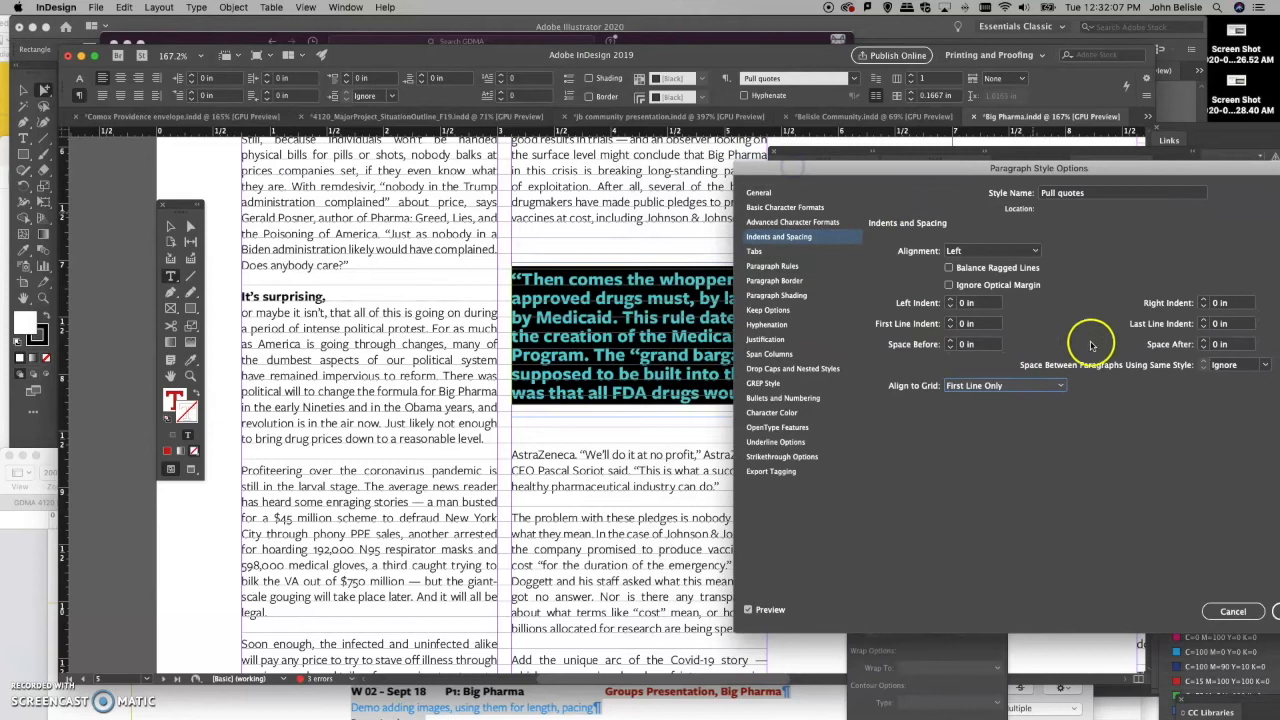
pyautogui.click(797, 207)
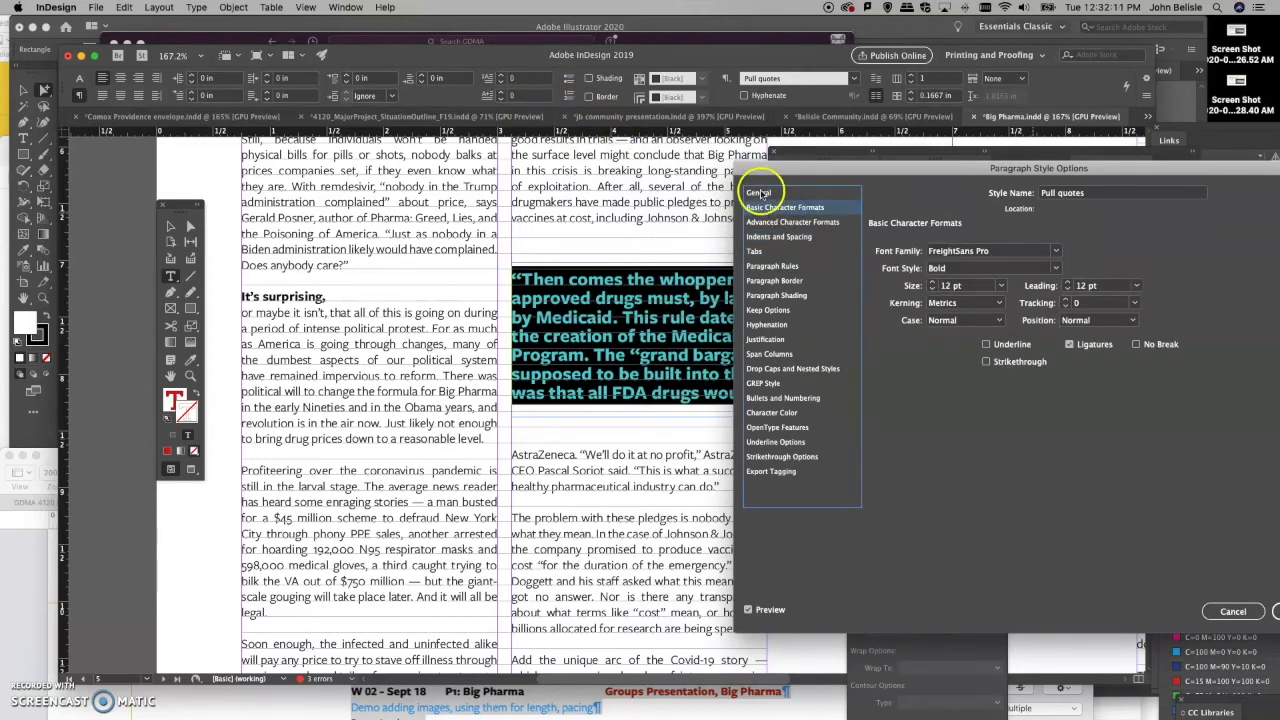
pyautogui.moveTo(770, 172); pyautogui.dragTo(873, 170)
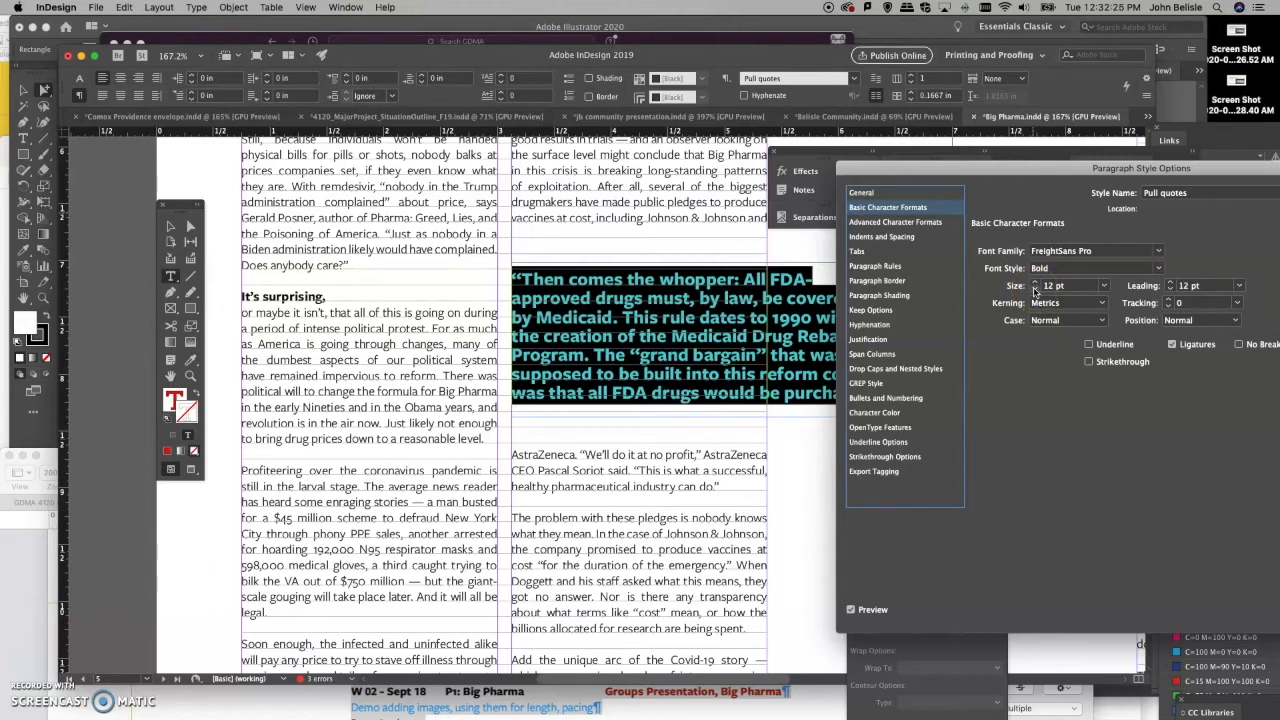
pyautogui.click(1035, 289)
pyautogui.click(1035, 289)
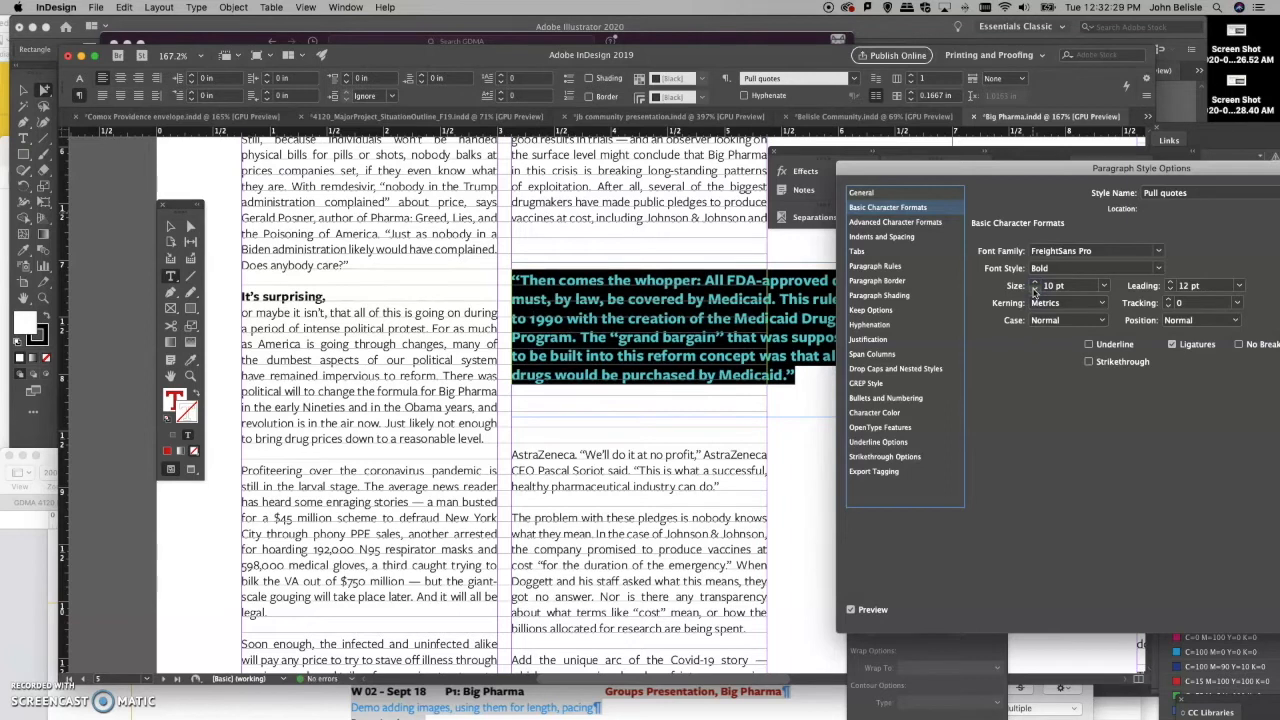
pyautogui.click(1071, 286)
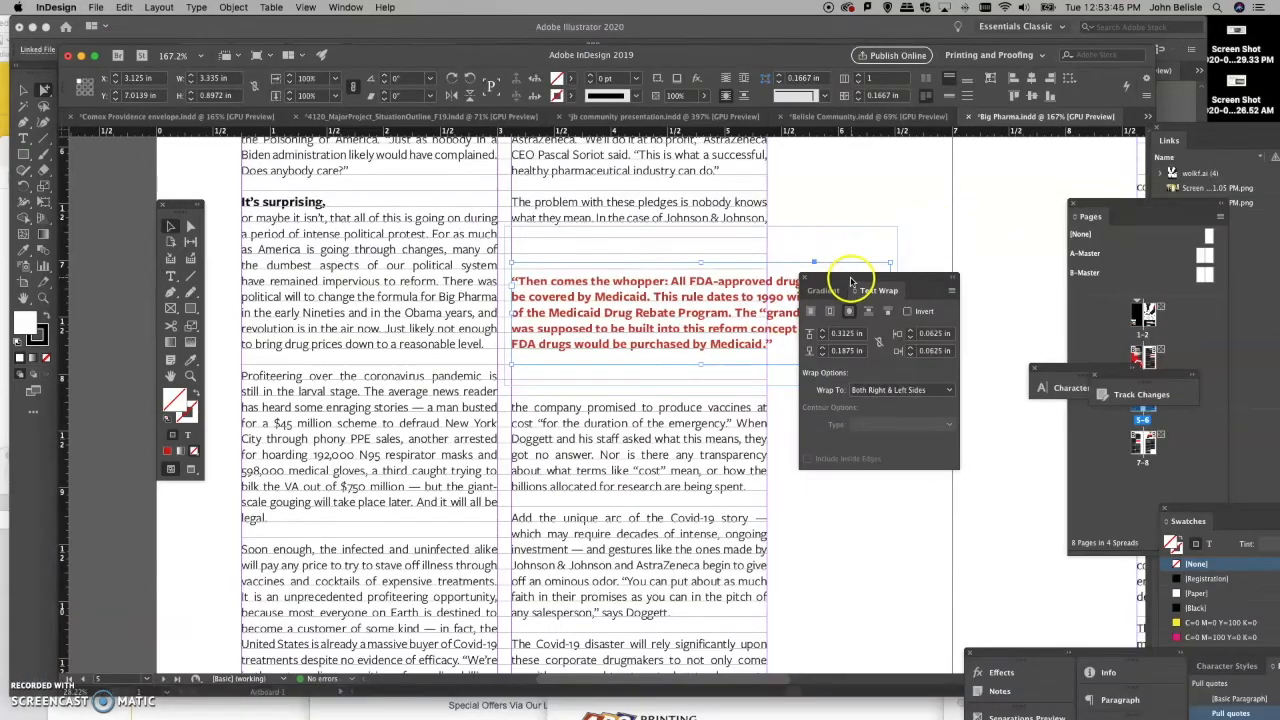
# Step: Move the Text Wrap panel clear of the quote and select the entire text of the red pull quote
pyautogui.moveTo(850, 282); pyautogui.dragTo(340, 270)
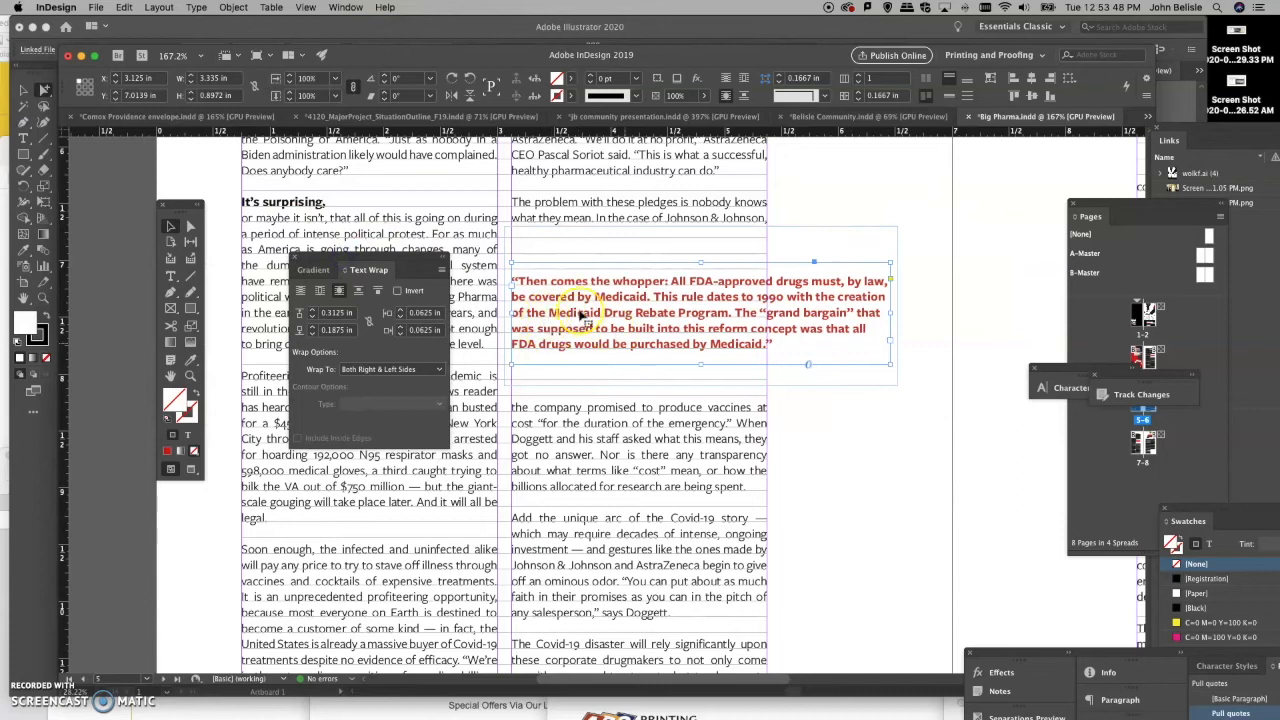
pyautogui.click(172, 277)
pyautogui.click(556, 265)
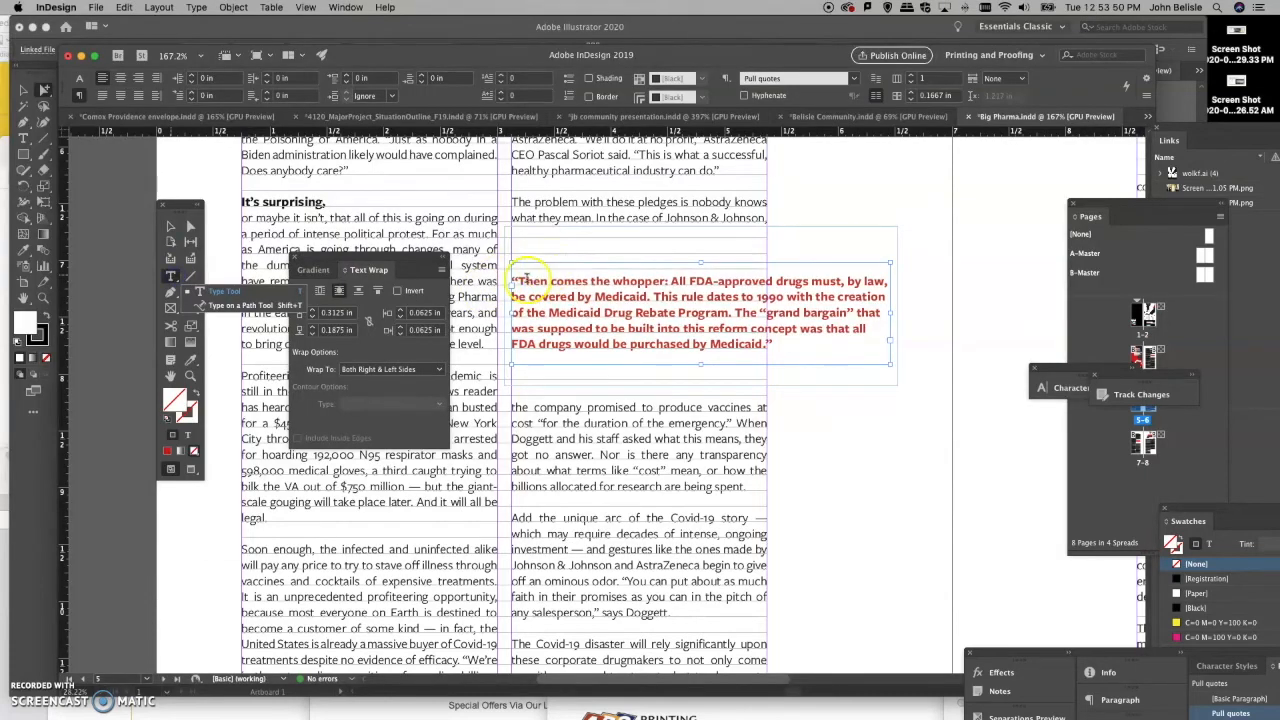
pyautogui.press('super+a')
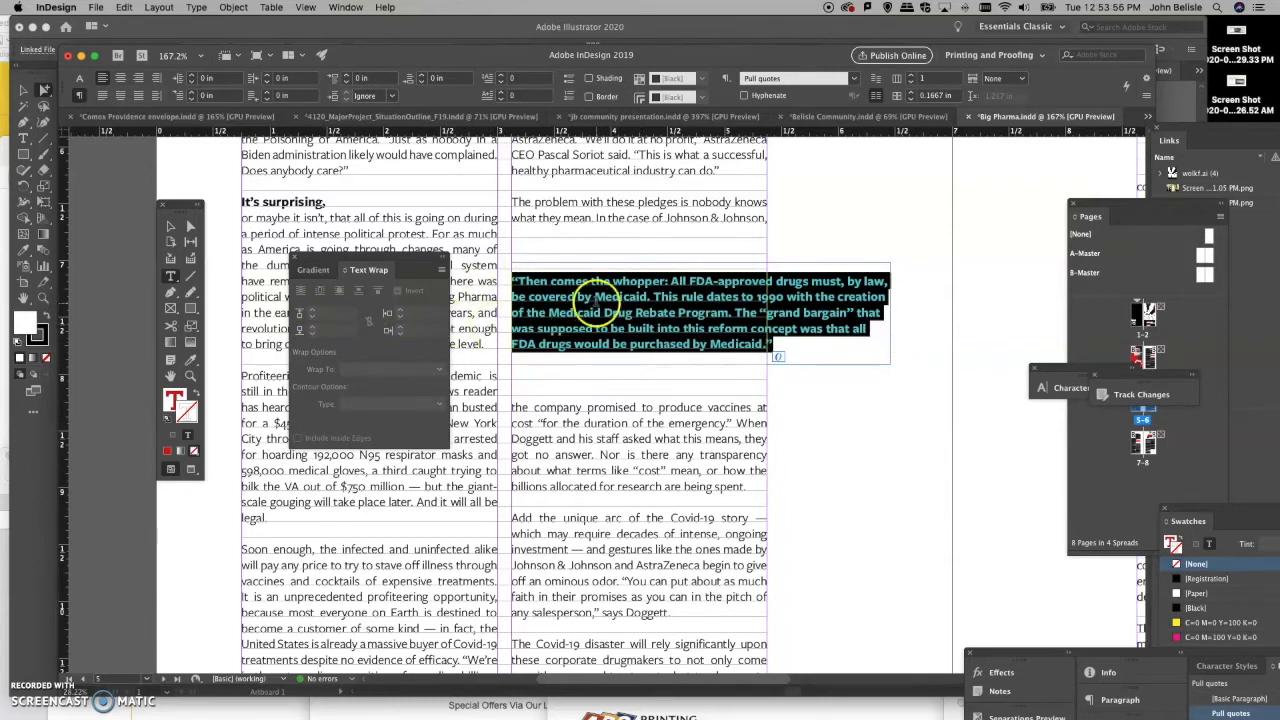
pyautogui.click(597, 300)
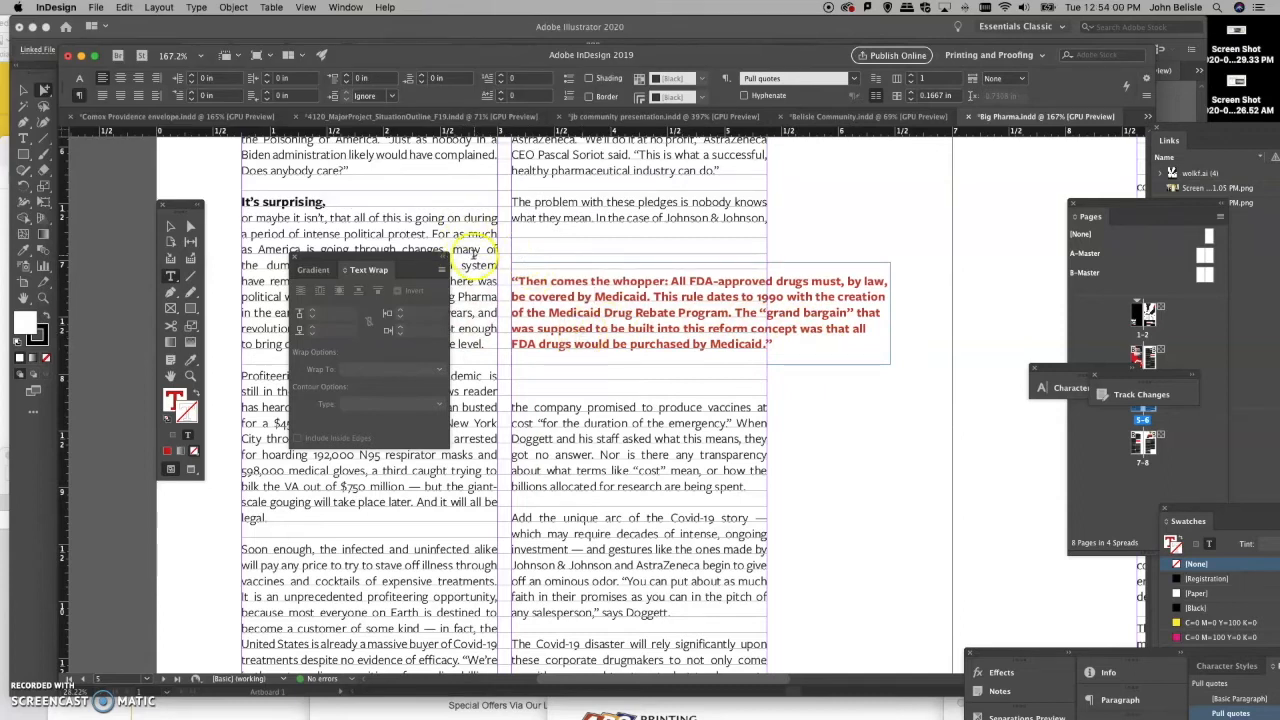
pyautogui.moveTo(357, 260); pyautogui.dragTo(314, 531)
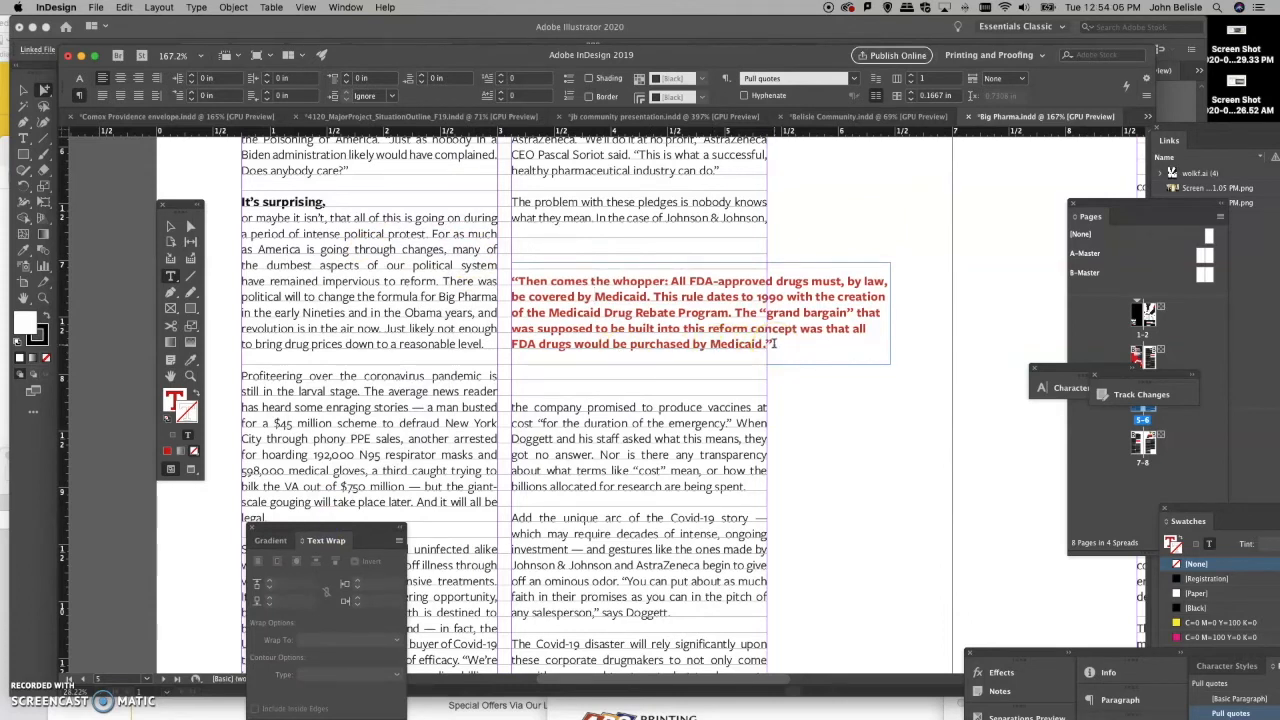
pyautogui.keyDown('shift'); pyautogui.click(776, 344); pyautogui.keyUp('shift')
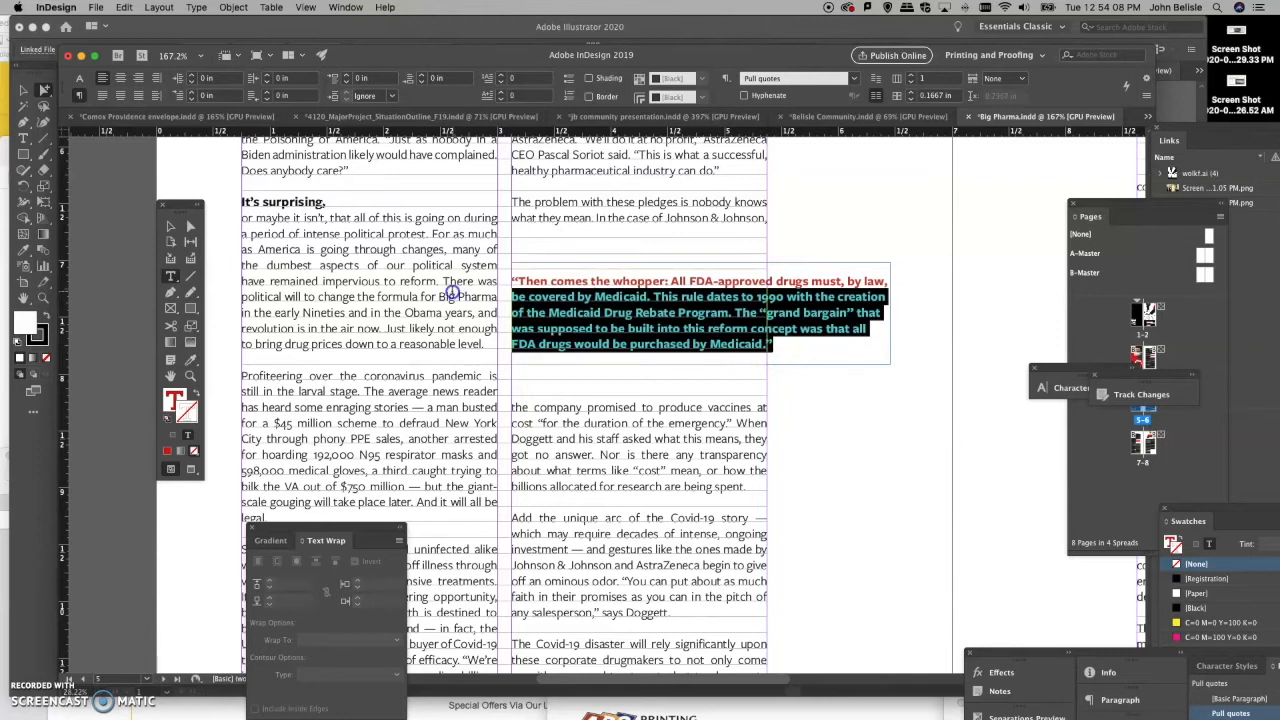
pyautogui.moveTo(776, 345); pyautogui.dragTo(478, 272)
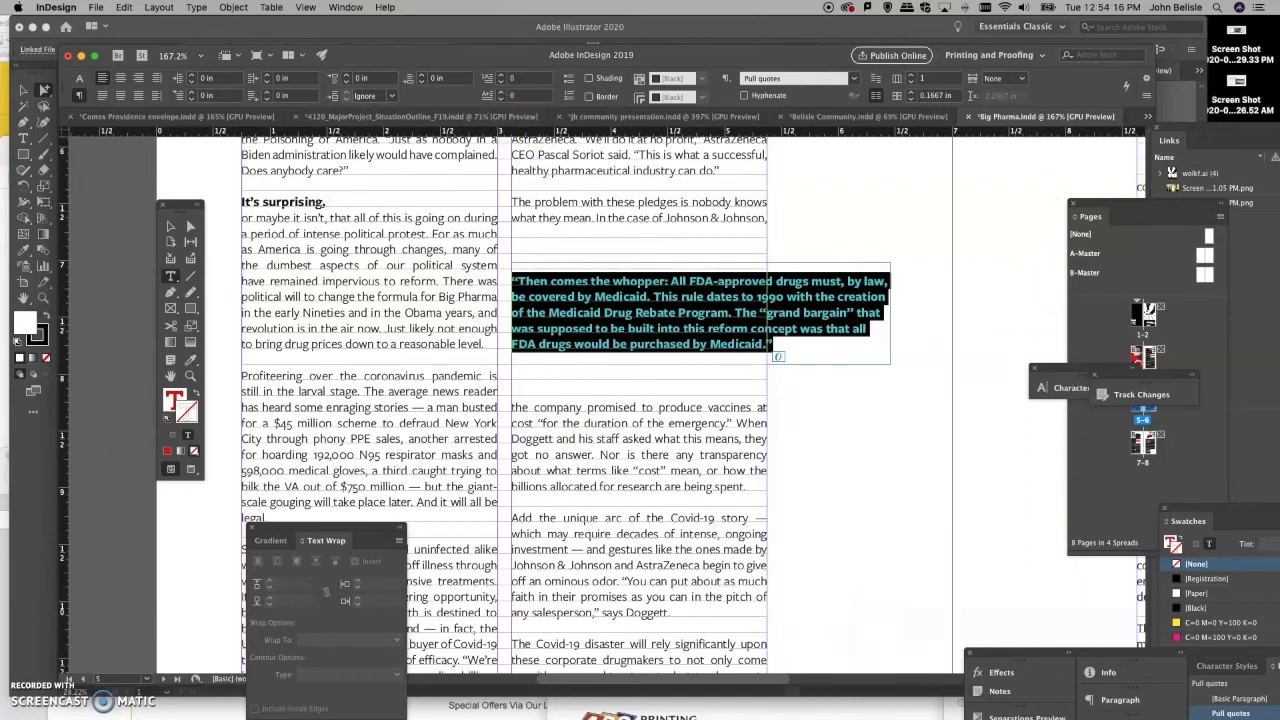
# Step: Display the Paragraph panel and place it beside the page, away from the selected pull quote
pyautogui.click(345, 7)
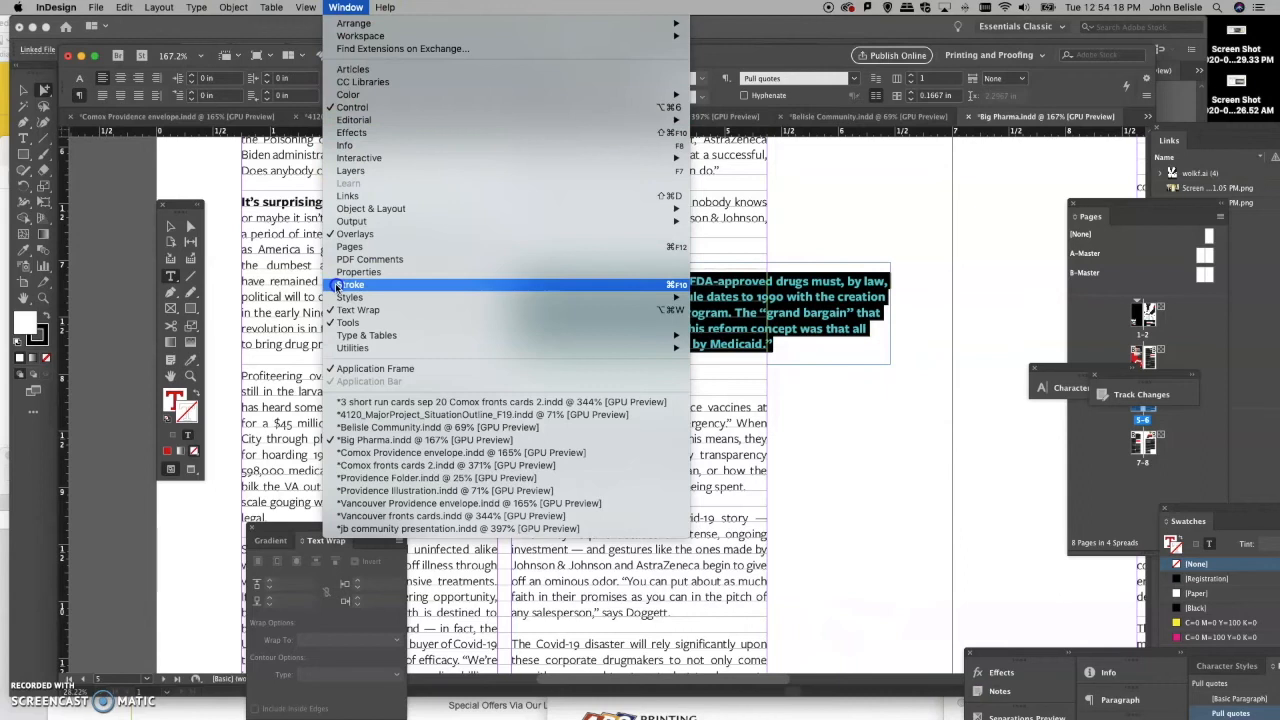
pyautogui.moveTo(660, 297)
pyautogui.click(773, 345)
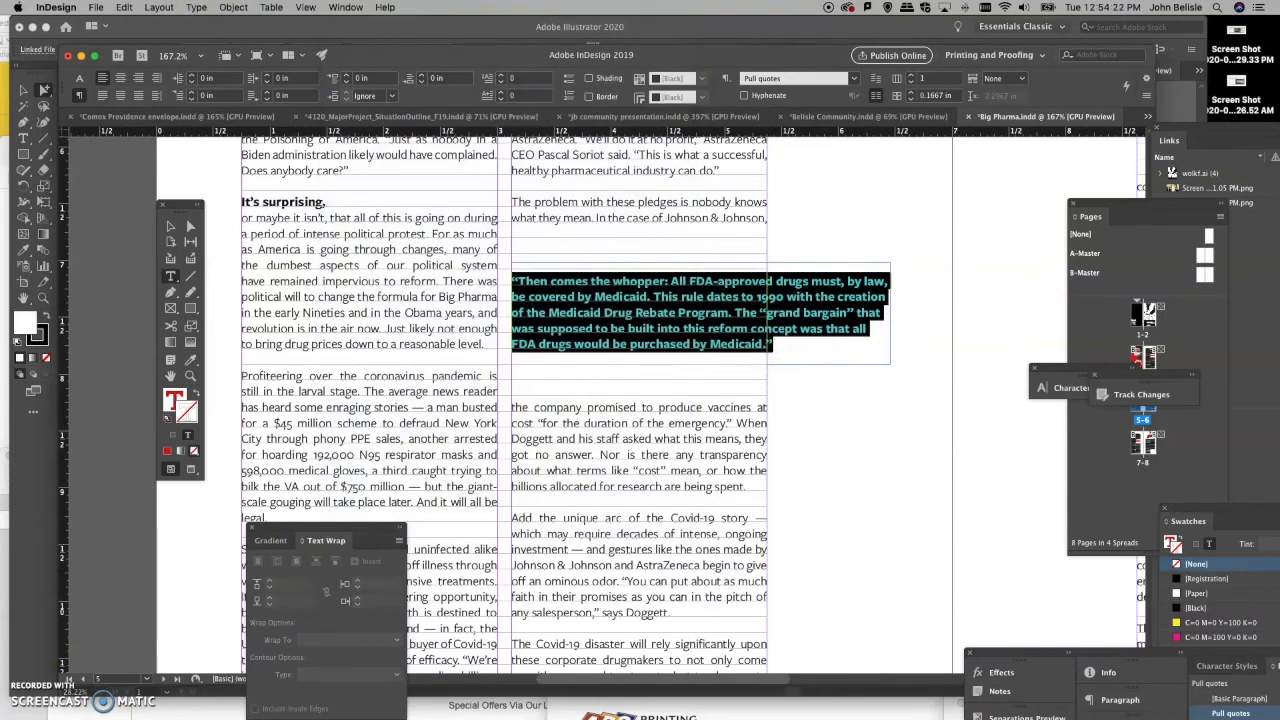
pyautogui.click(345, 7)
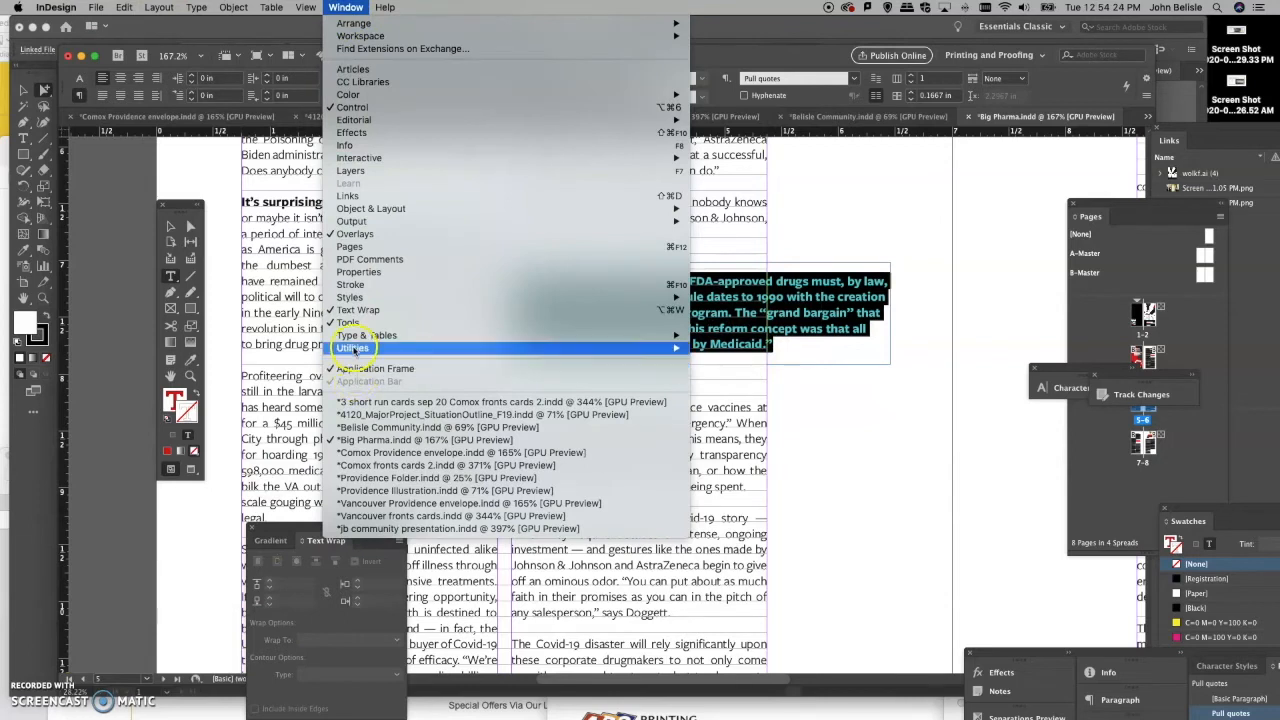
pyautogui.moveTo(357, 337)
pyautogui.click(726, 398)
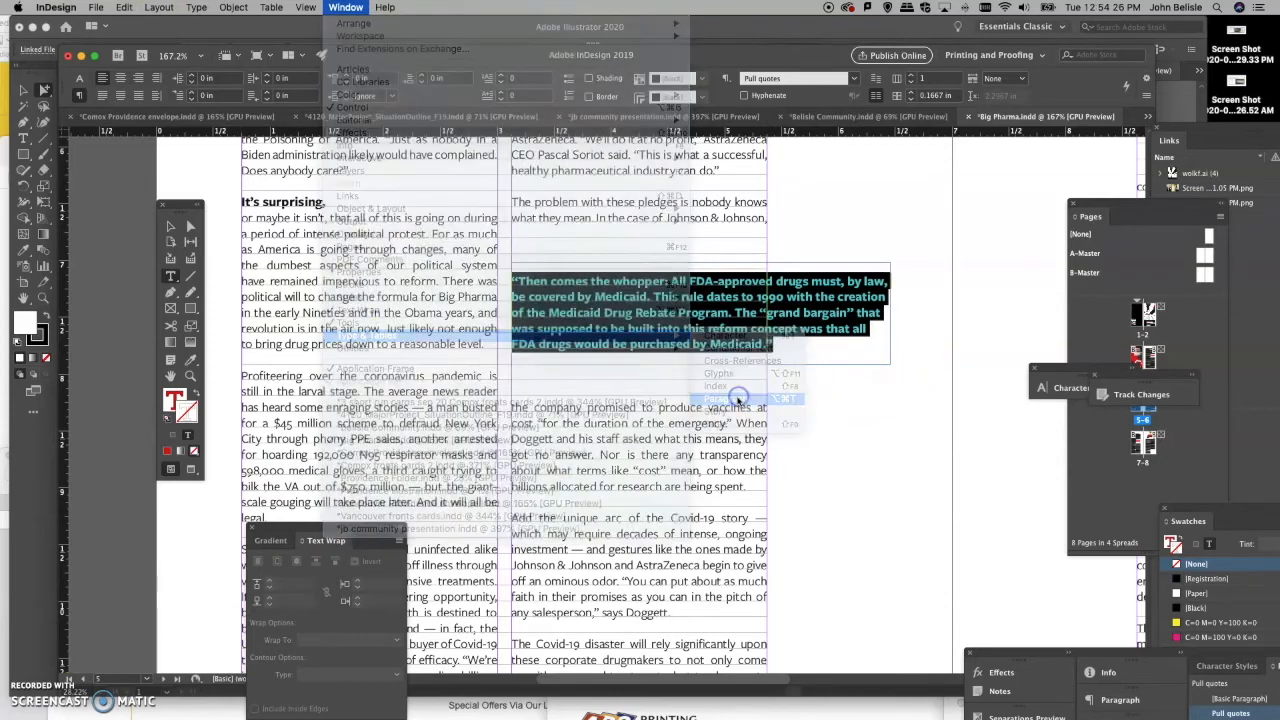
pyautogui.moveTo(1013, 507); pyautogui.dragTo(1100, 145)
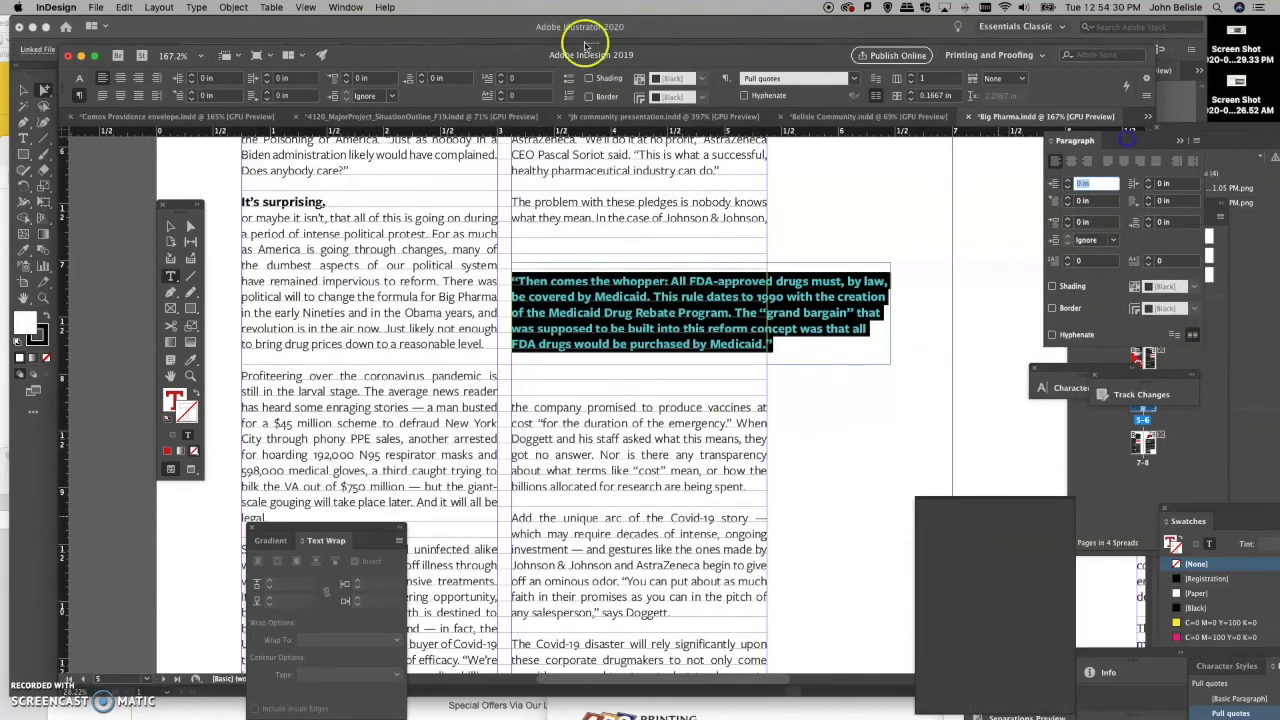
# Step: Bring up the Paragraph Styles panel and reposition it so that the full list of styles is accessible
pyautogui.click(345, 7)
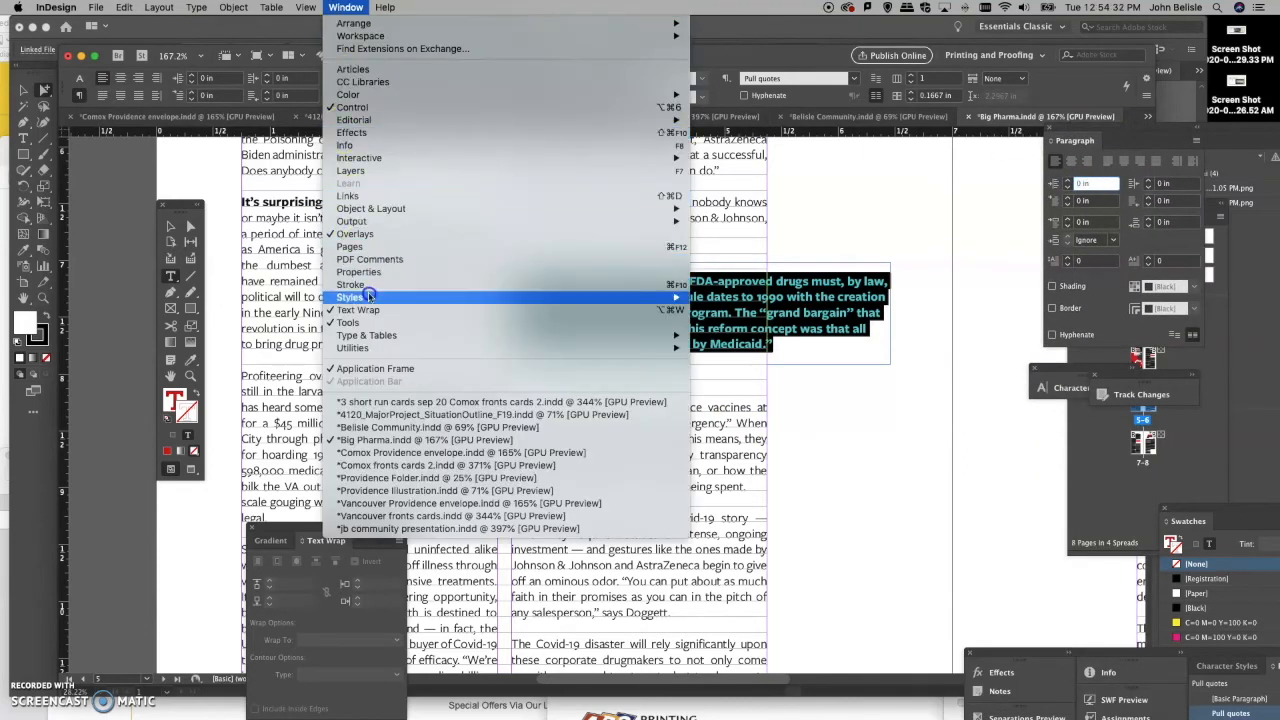
pyautogui.moveTo(371, 297)
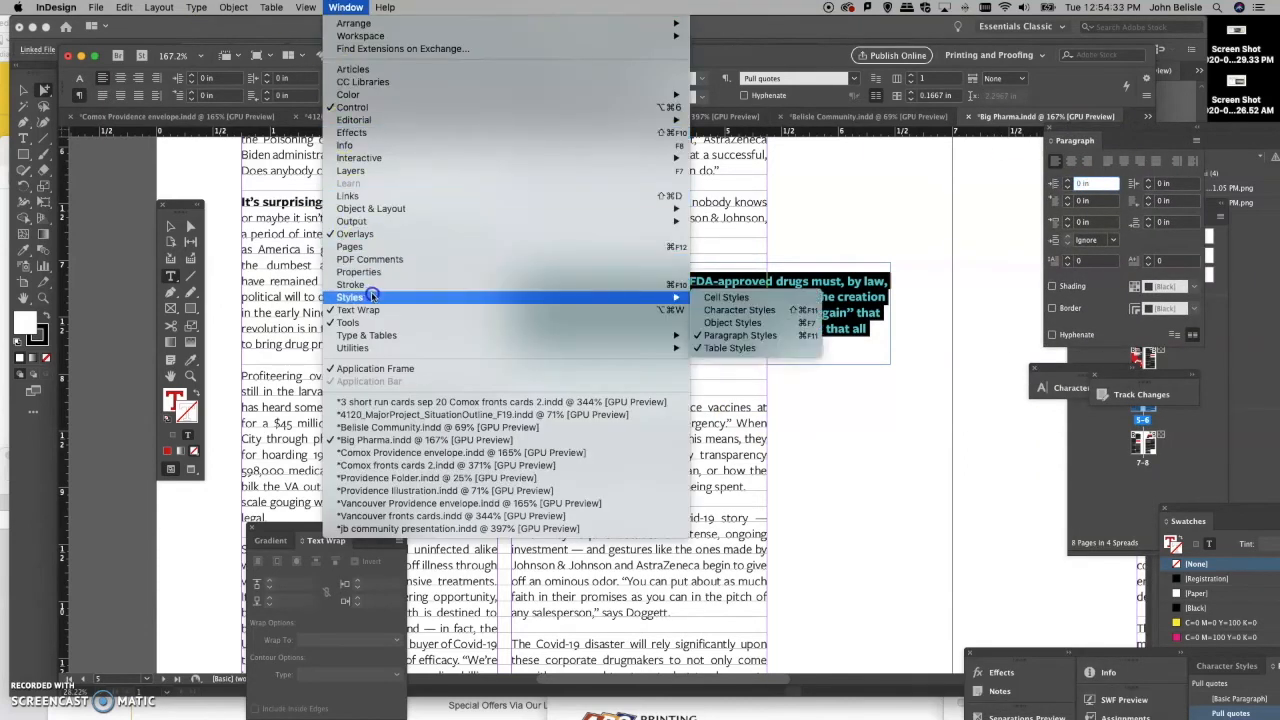
pyautogui.click(776, 348)
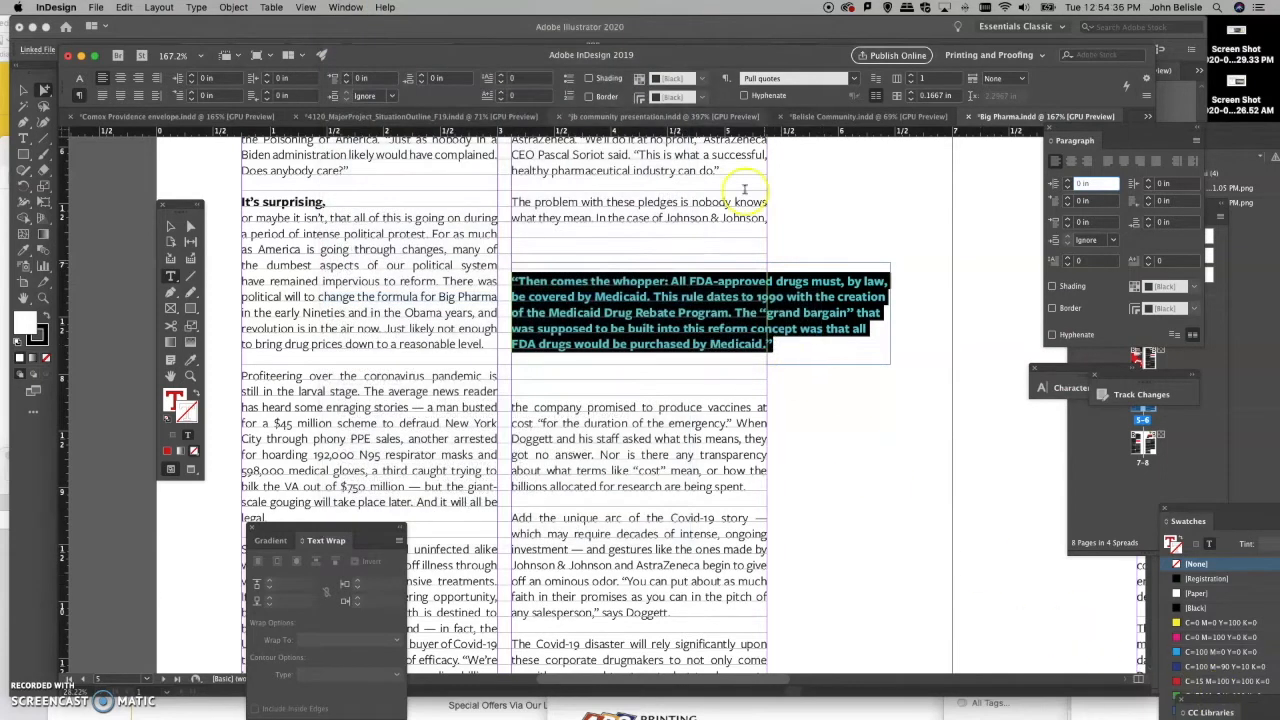
pyautogui.click(345, 7)
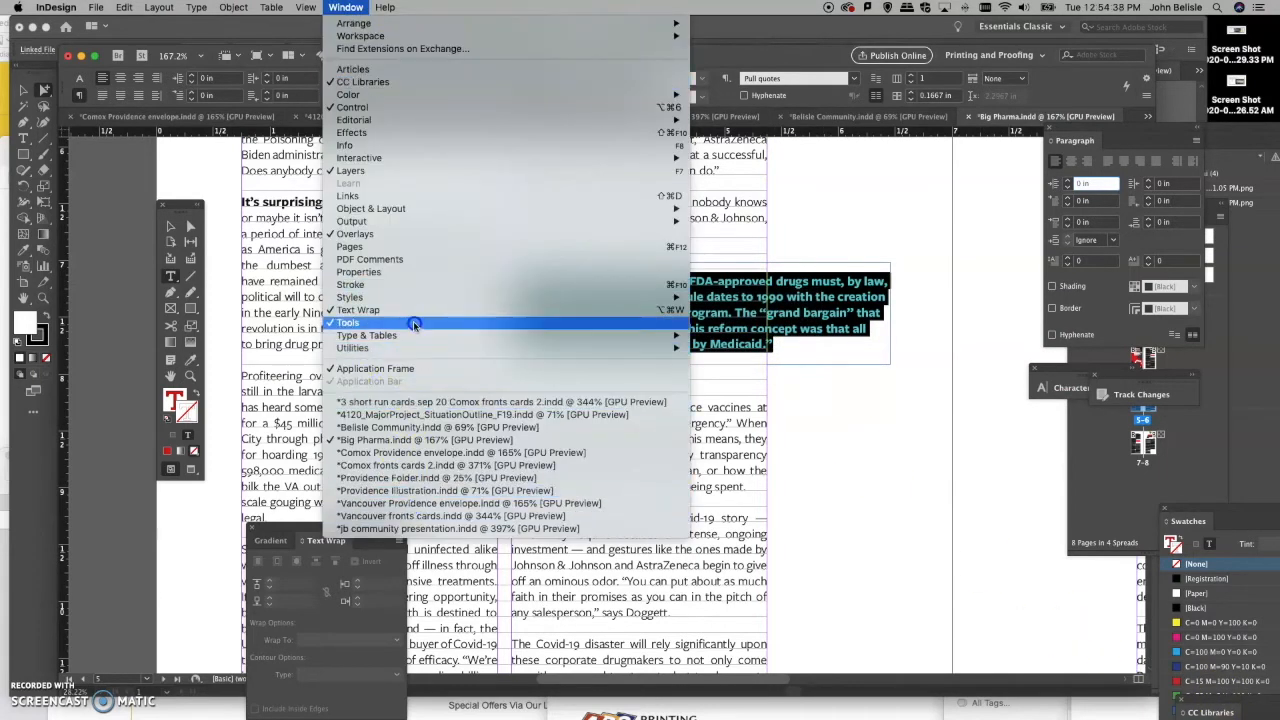
pyautogui.moveTo(340, 300)
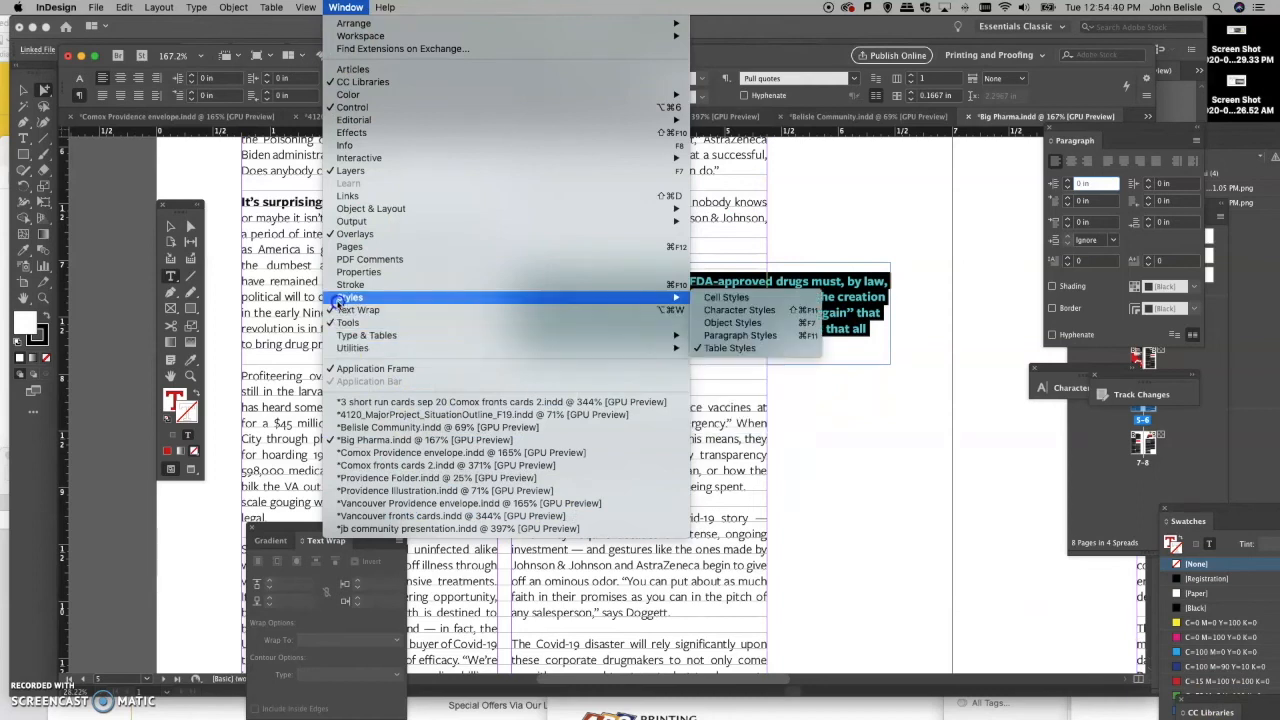
pyautogui.click(770, 336)
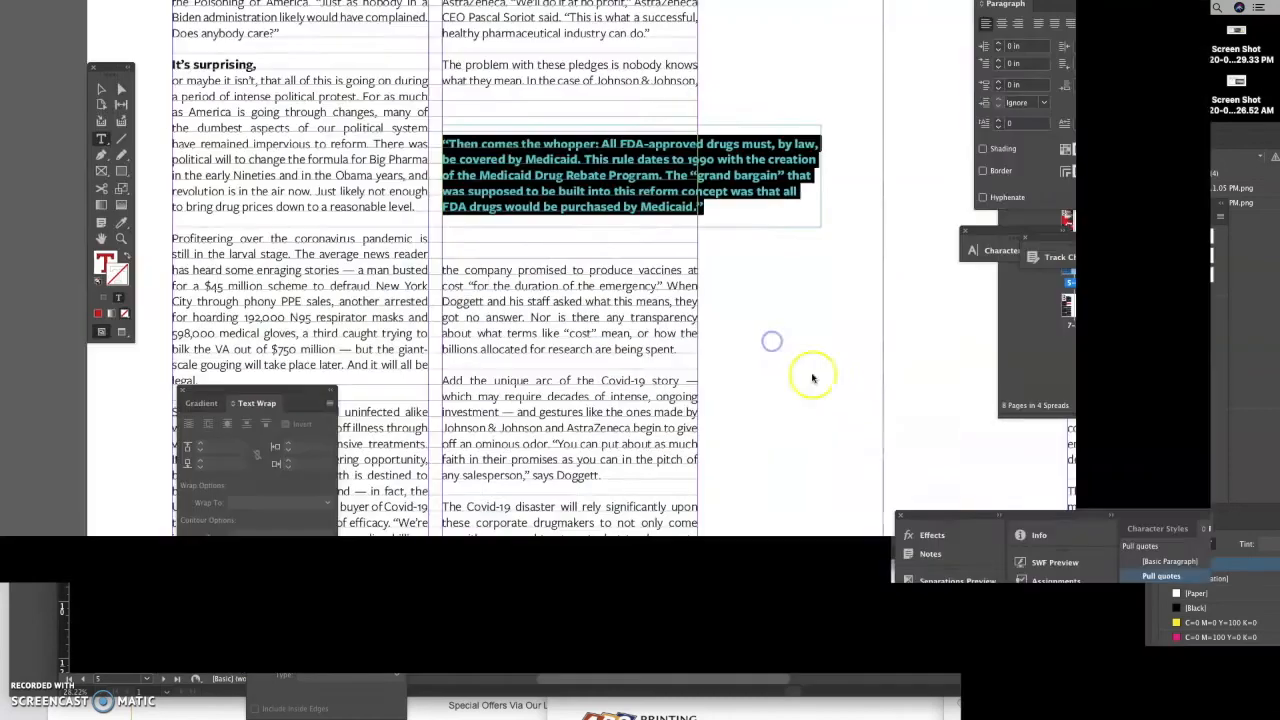
pyautogui.moveTo(1204, 662); pyautogui.dragTo(968, 132)
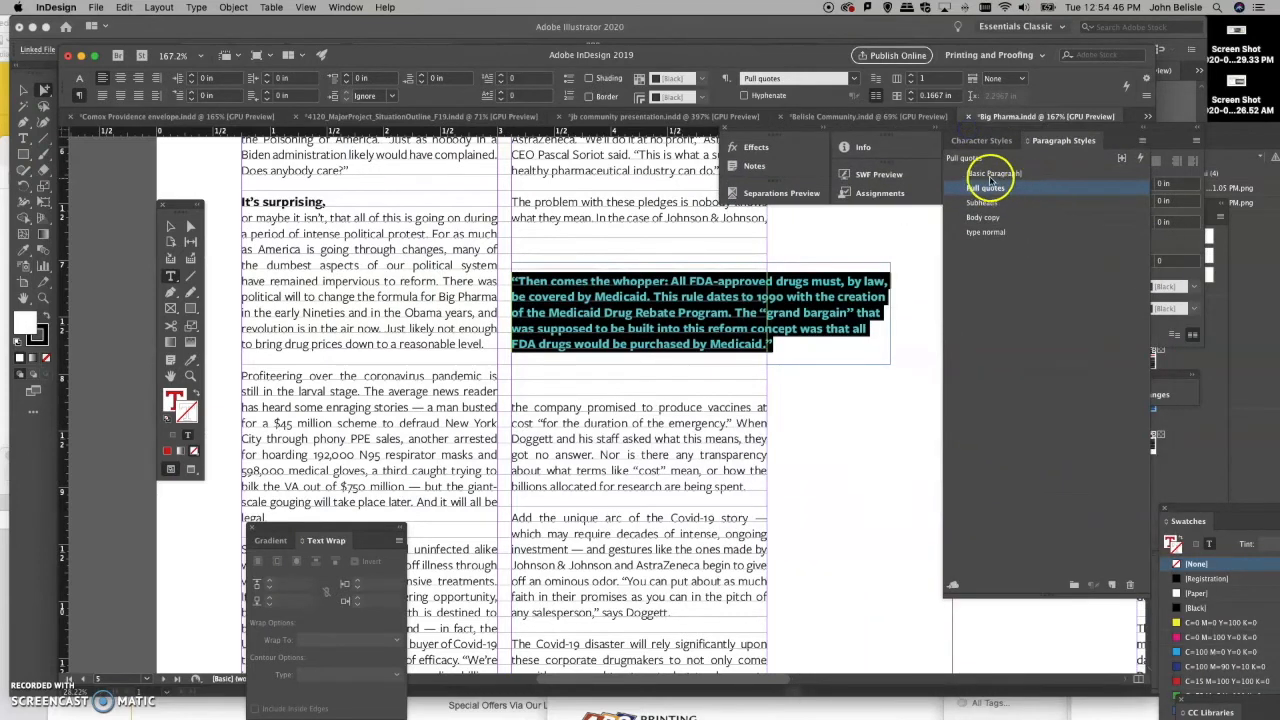
# Step: Set the Pull quotes style's font size to 11 pt and its leading to 13 pt in Basic Character Formats
pyautogui.doubleClick(993, 188)
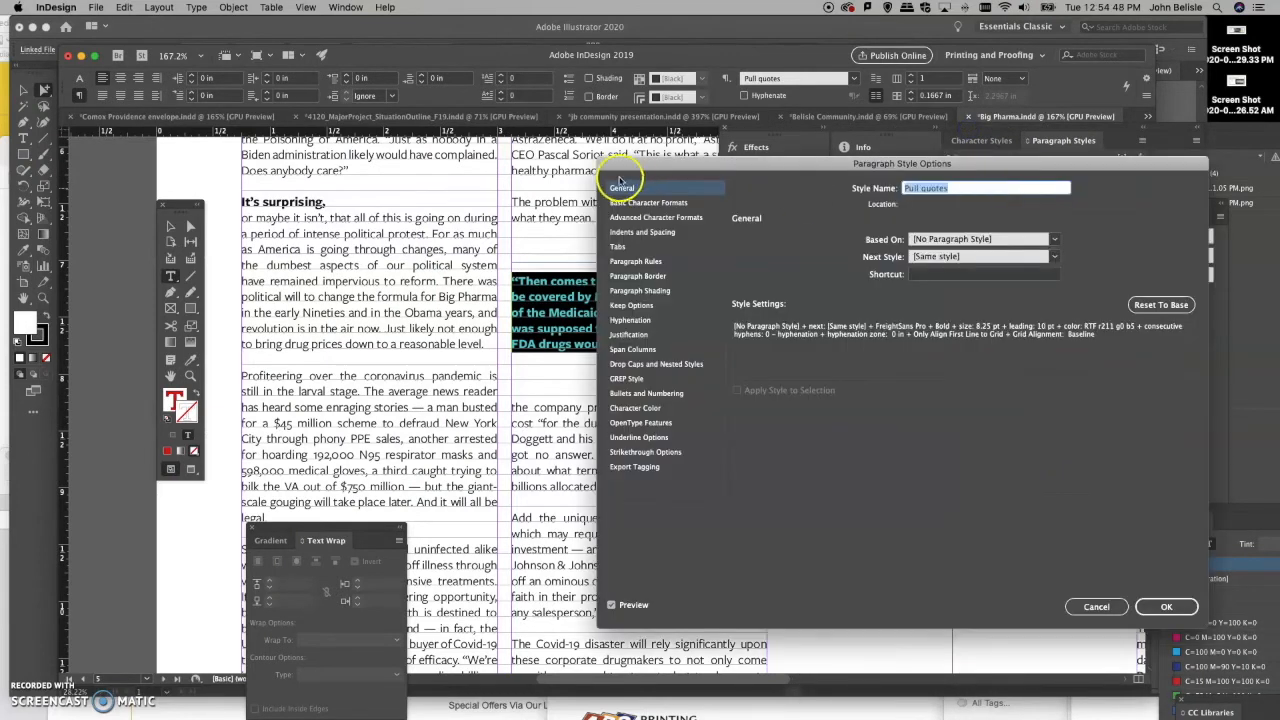
pyautogui.moveTo(640, 164); pyautogui.dragTo(880, 152)
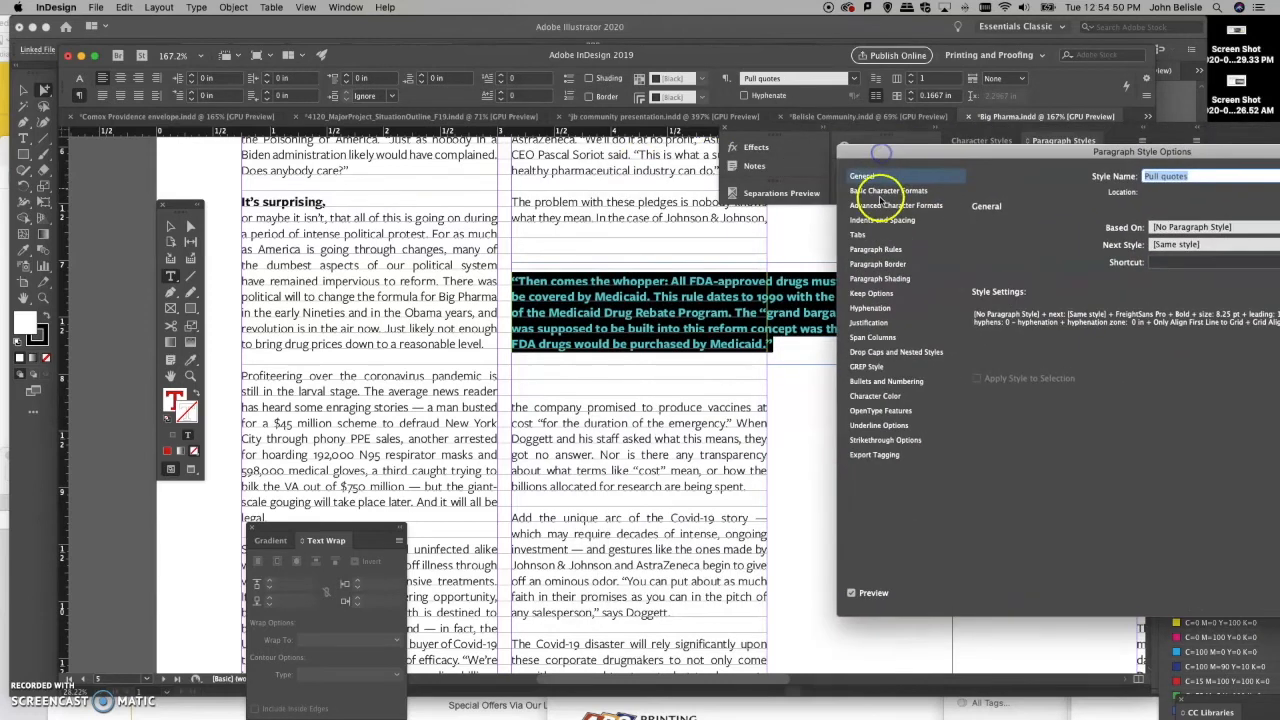
pyautogui.click(880, 192)
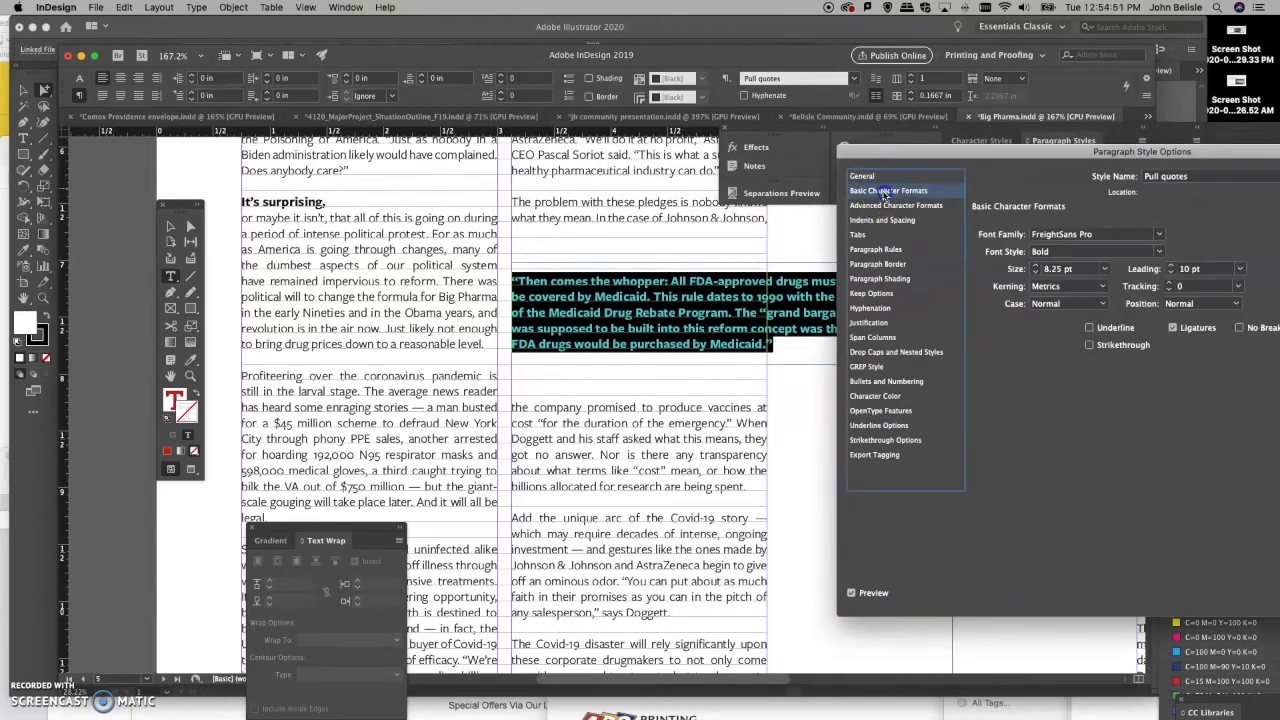
pyautogui.click(1036, 266)
pyautogui.click(1036, 266)
pyautogui.click(1036, 266)
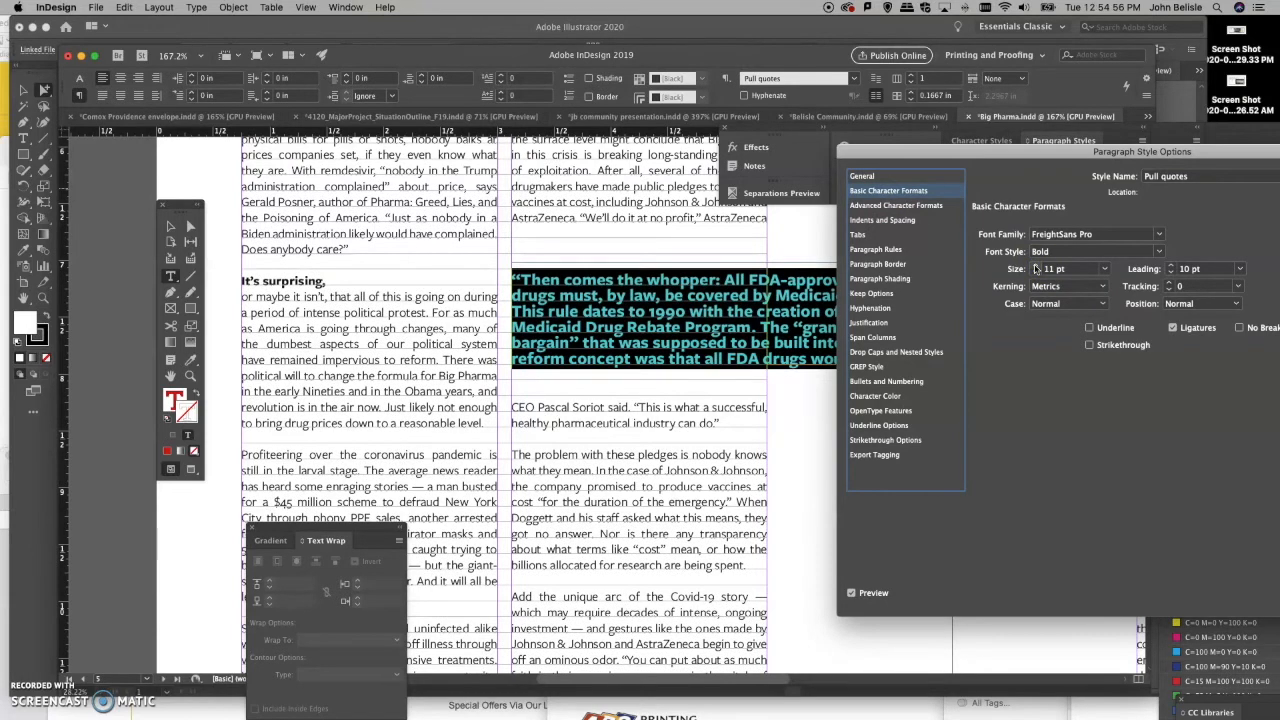
pyautogui.click(1170, 266)
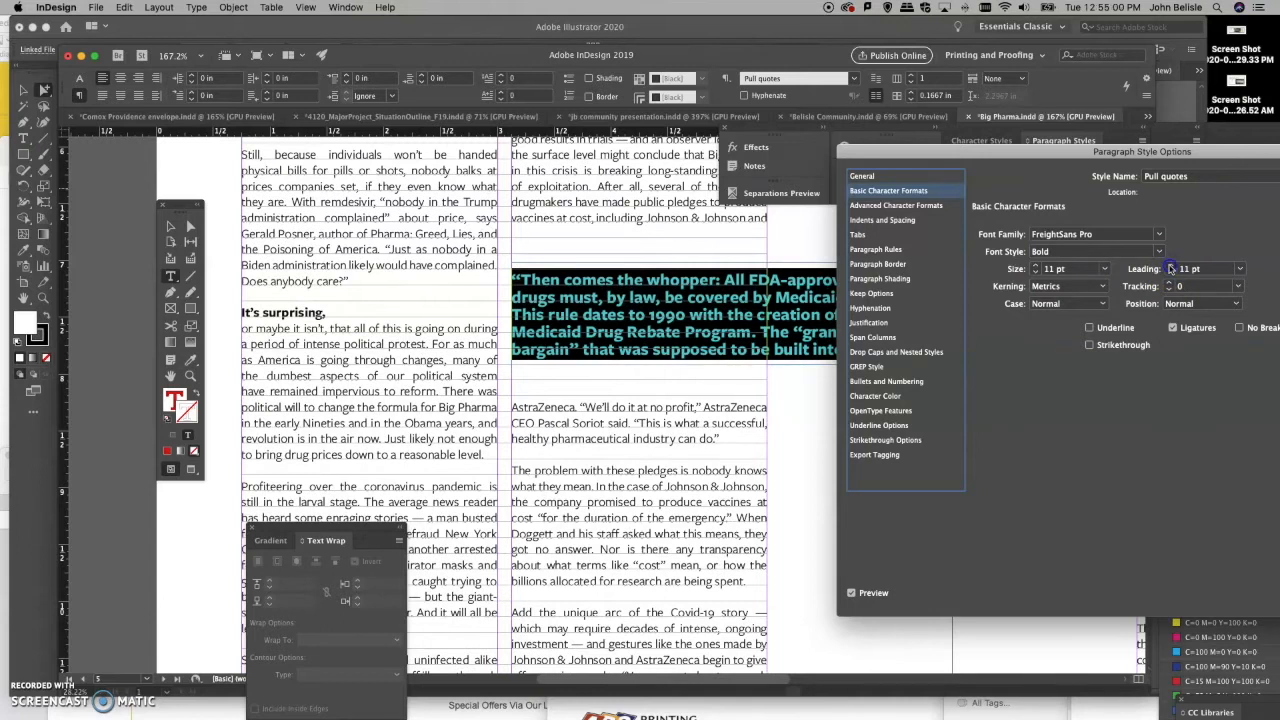
pyautogui.click(1170, 266)
pyautogui.click(1170, 266)
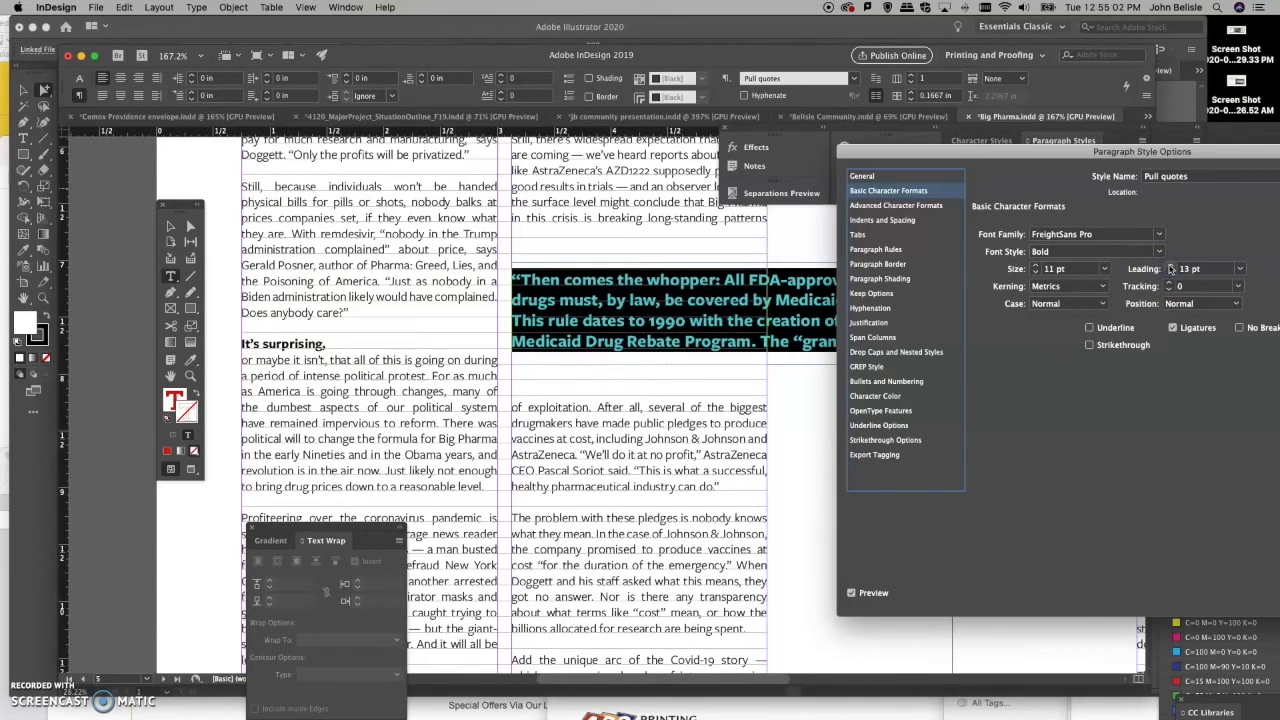
# Step: Try the Pull quotes style with Align to Grid set to None and return it to First Line Only
pyautogui.click(892, 222)
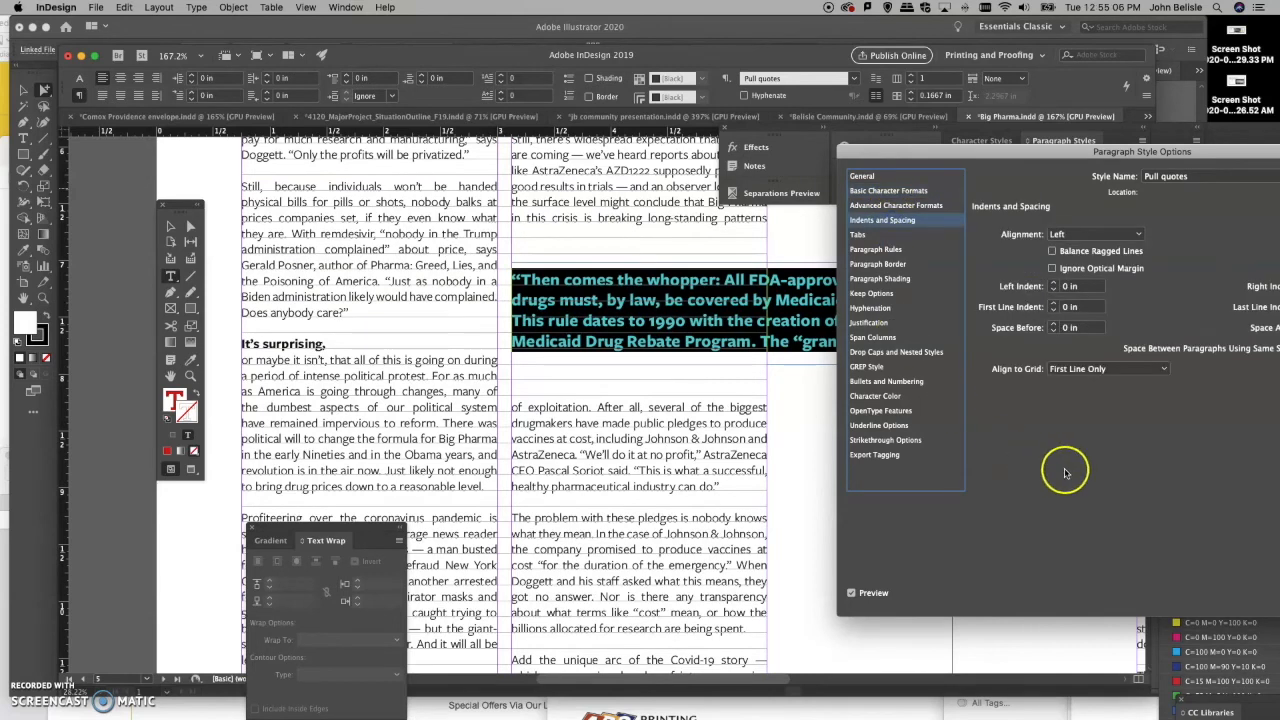
pyautogui.click(1076, 370)
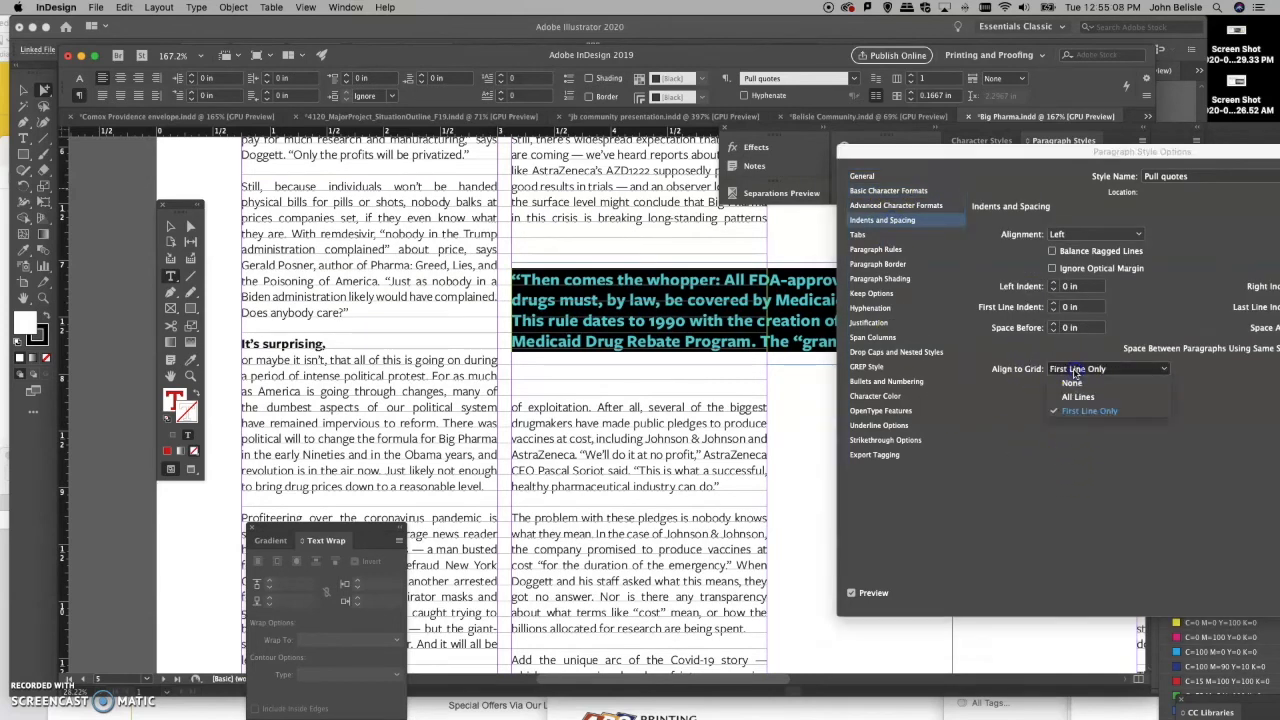
pyautogui.click(1073, 383)
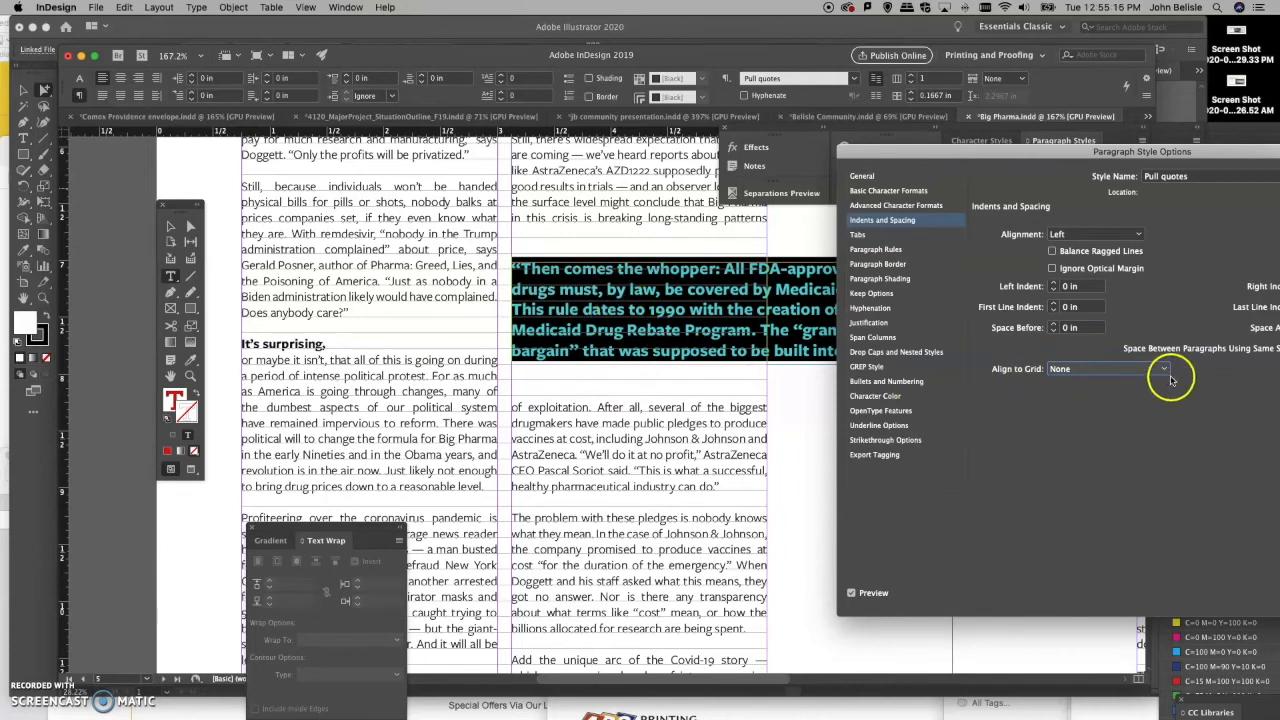
pyautogui.click(1070, 369)
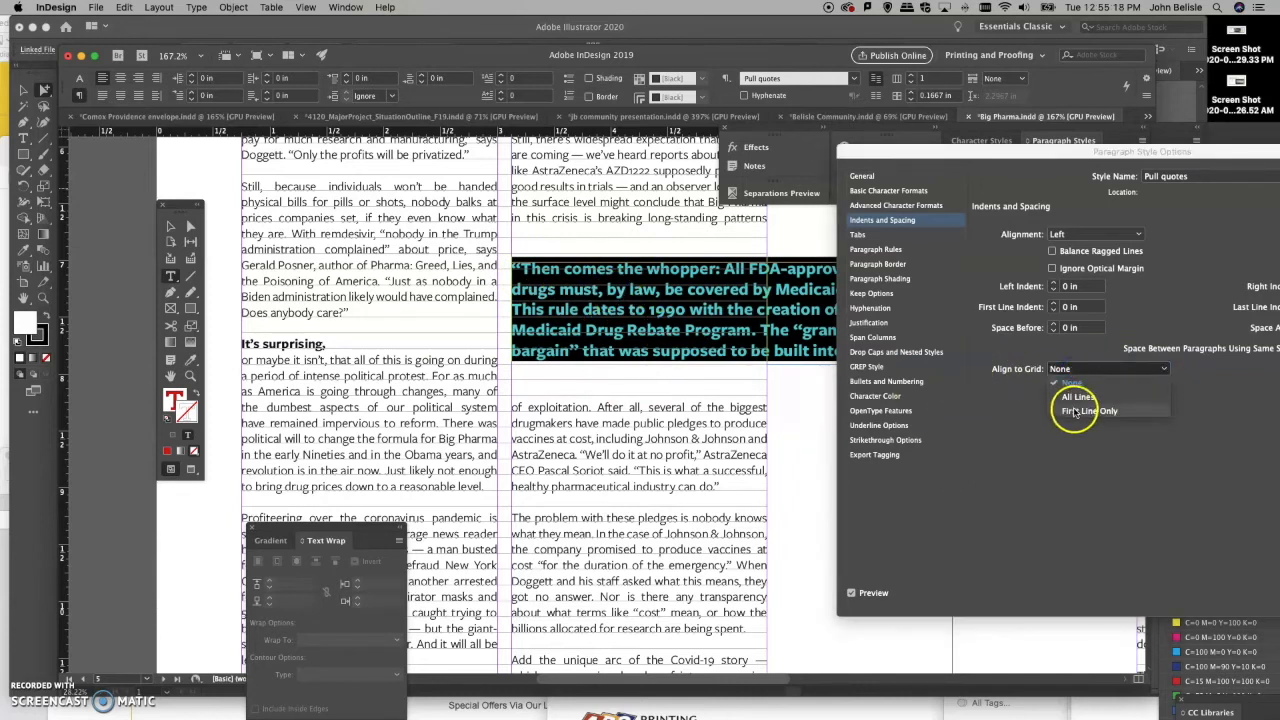
pyautogui.click(1089, 411)
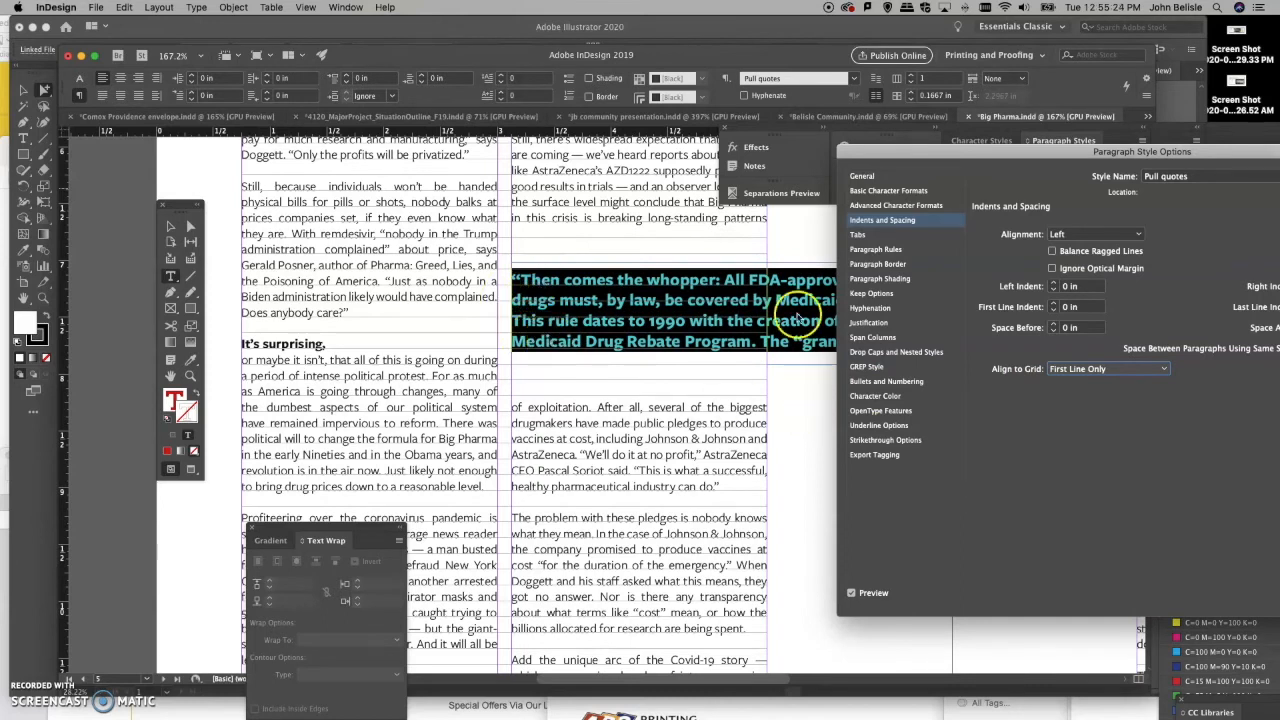
# Step: Increase the Pull quotes style's leading to 15 pt, keeping the quote in view, and apply the style changes
pyautogui.moveTo(979, 152); pyautogui.dragTo(599, 381)
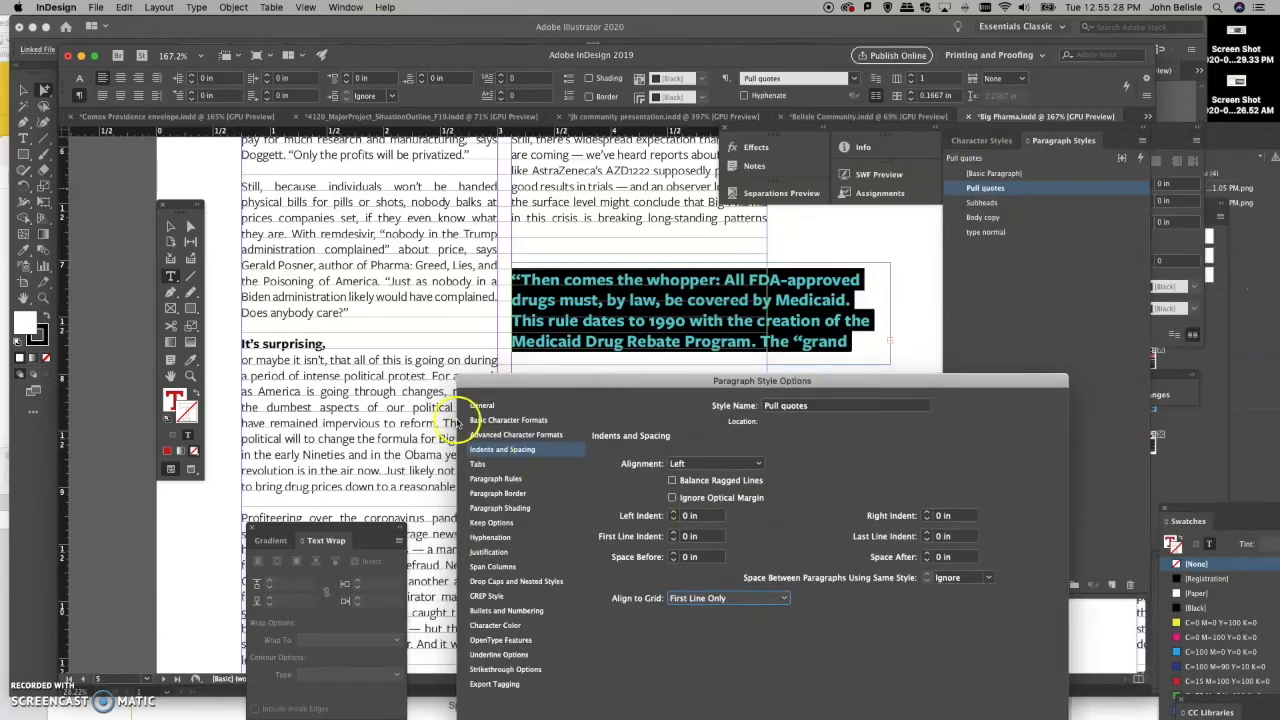
pyautogui.click(502, 421)
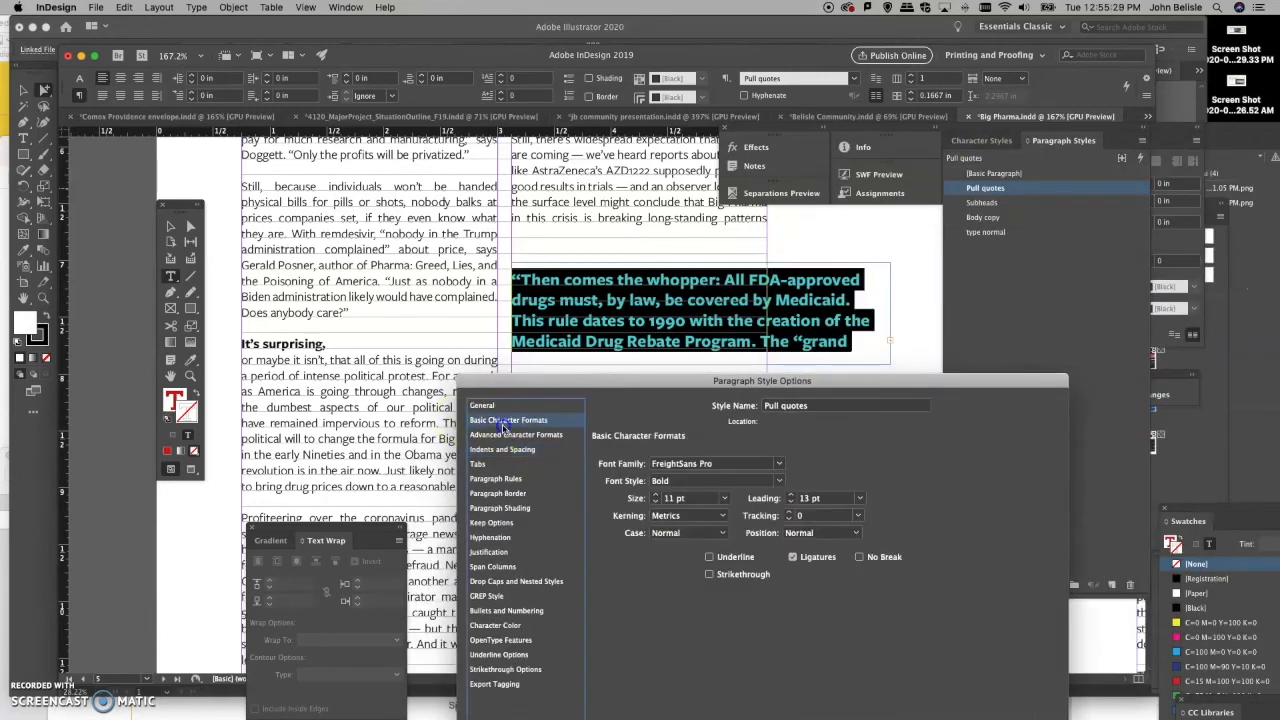
pyautogui.click(789, 495)
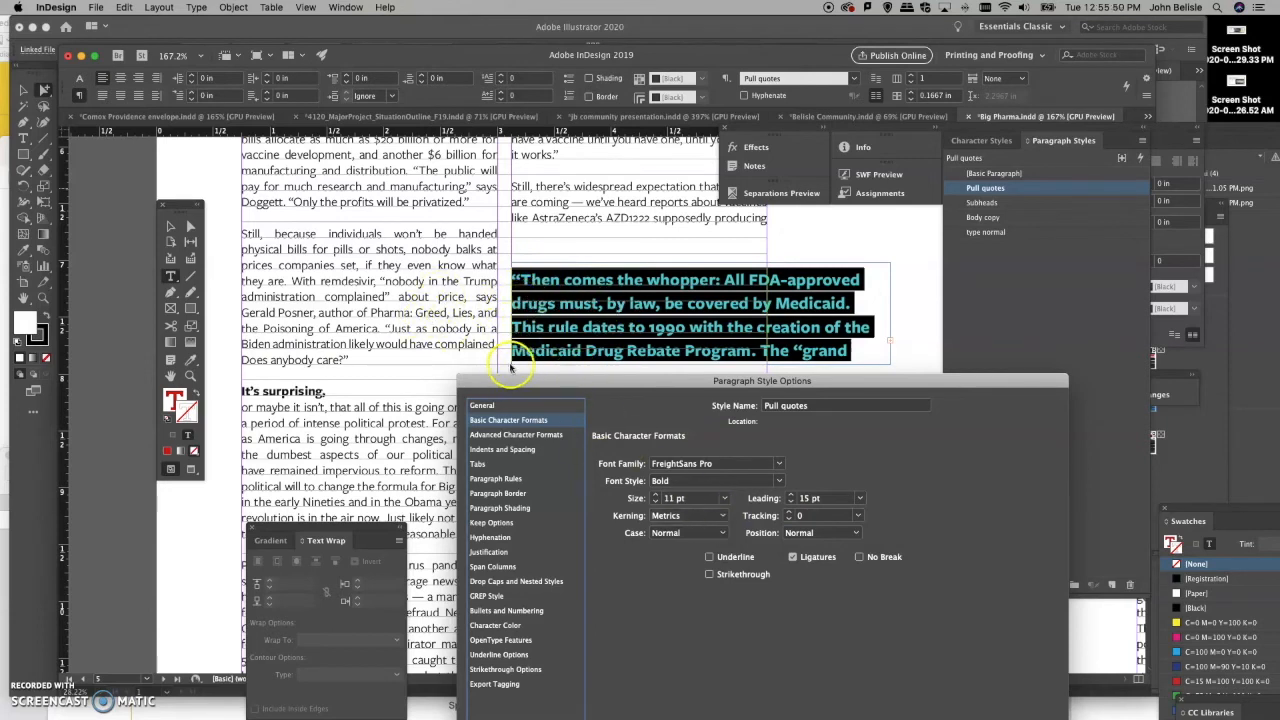
pyautogui.moveTo(505, 381); pyautogui.dragTo(1006, 360)
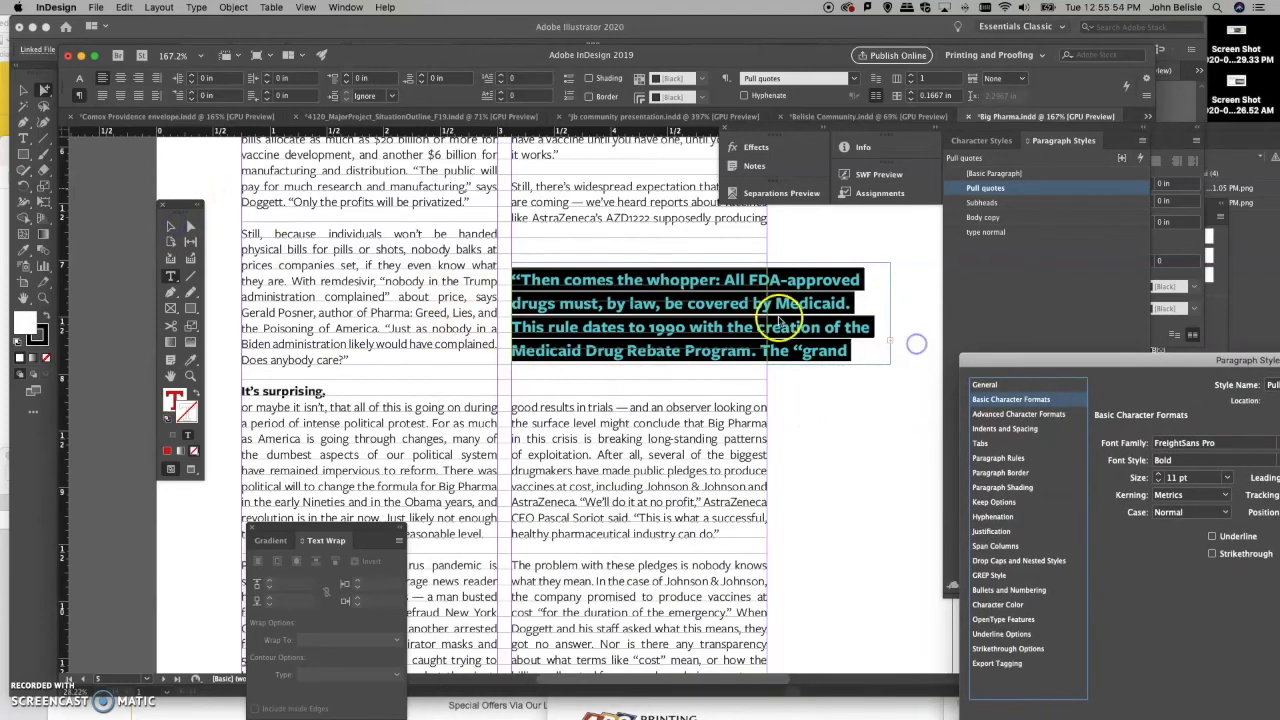
pyautogui.moveTo(1052, 361); pyautogui.dragTo(392, 122)
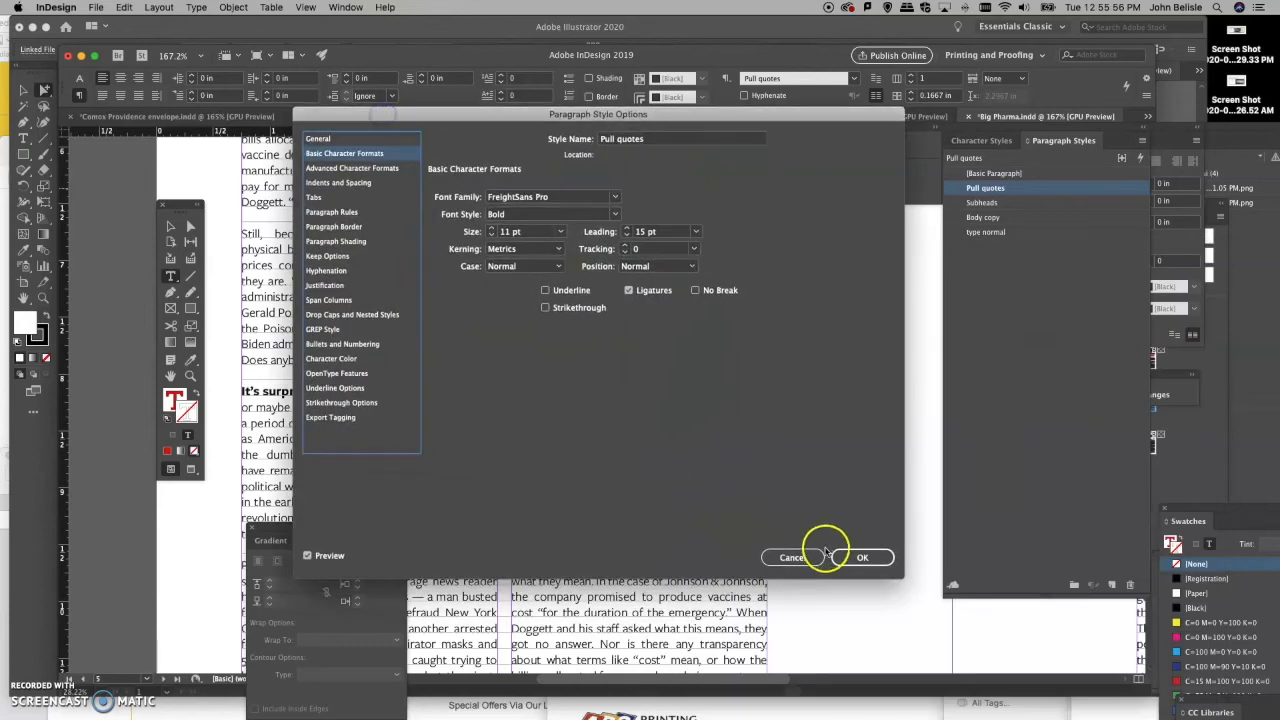
pyautogui.click(862, 555)
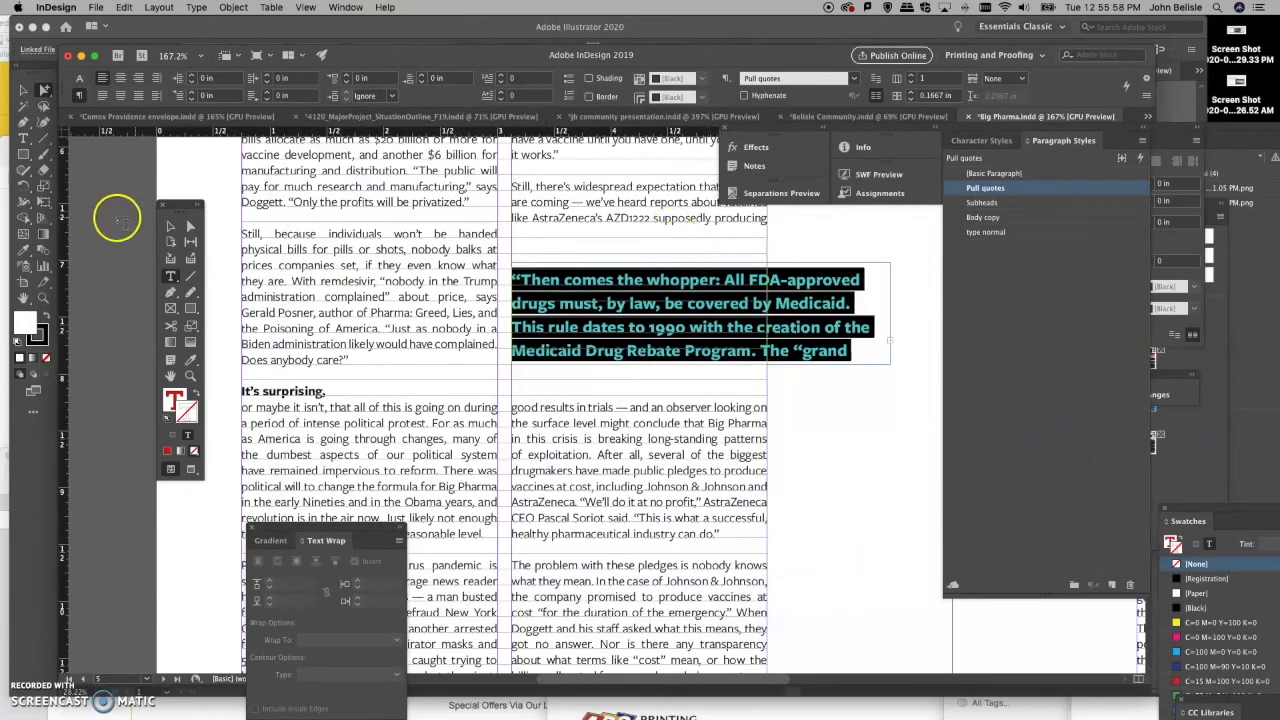
# Step: Extend the red pull quote's text frame downward to a height of about 1.175 in
pyautogui.click(170, 226)
pyautogui.moveTo(701, 363); pyautogui.dragTo(701, 395)
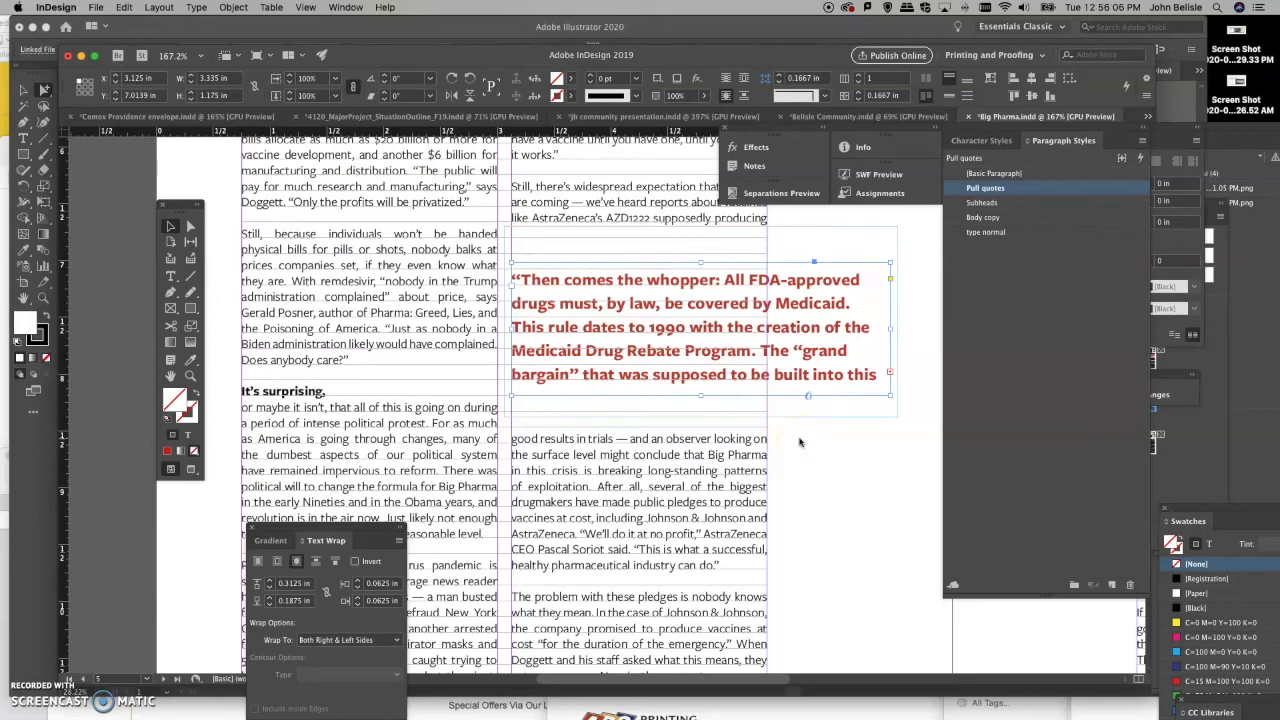
# Step: Examine the columns on pages 5 and 6 for how body copy, subheads and the pull quote sit on the baseline grid
pyautogui.scroll(10, 571, 366)
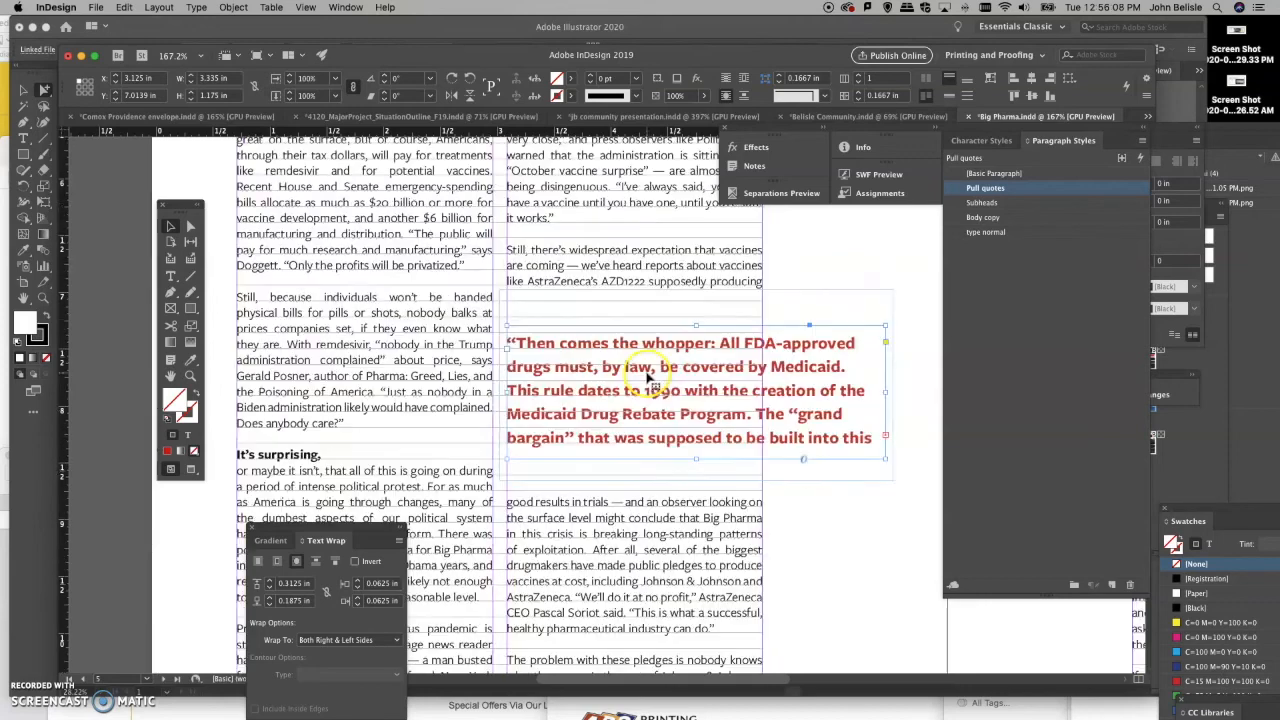
pyautogui.scroll(5, 648, 378)
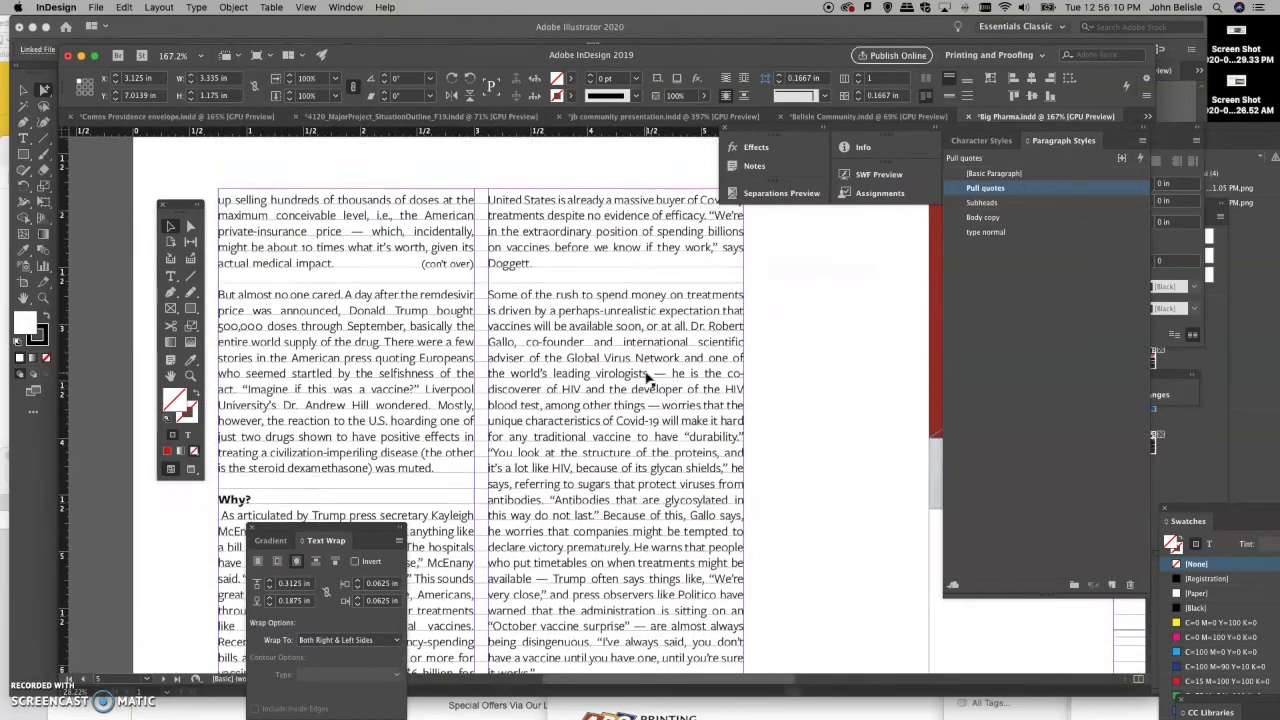
pyautogui.scroll(-10, 648, 378)
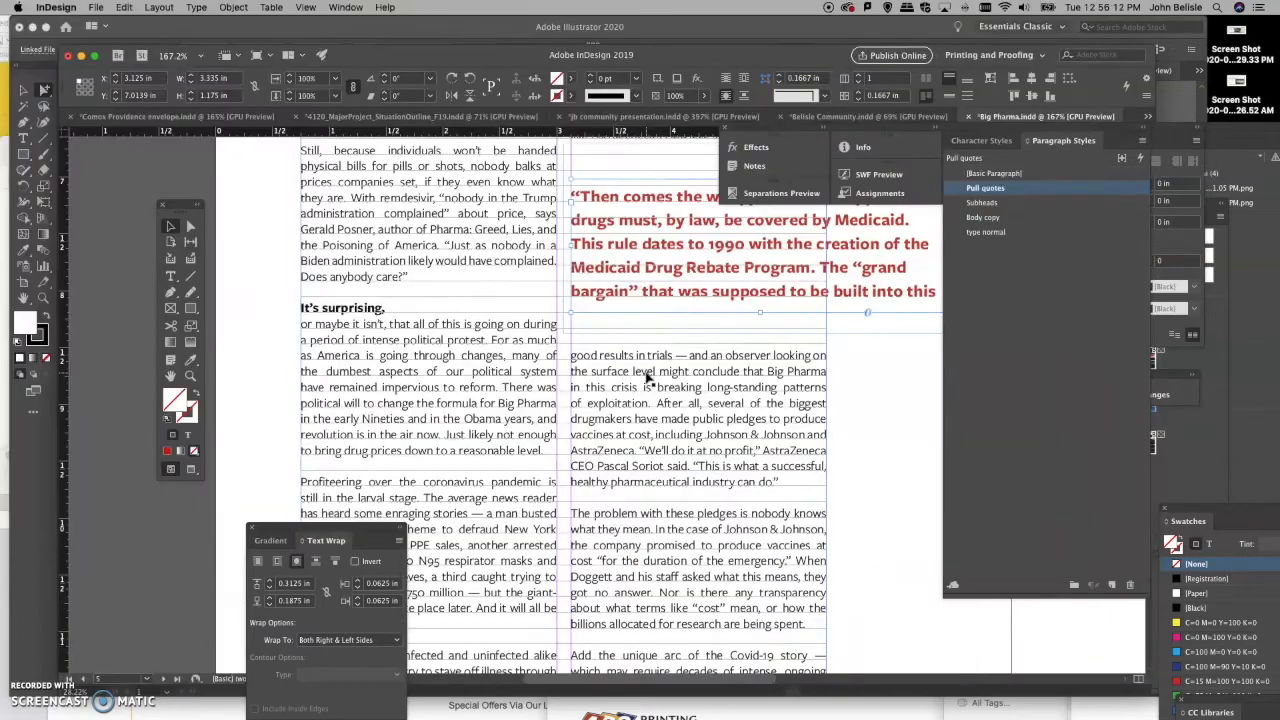
pyautogui.scroll(-8, 648, 378)
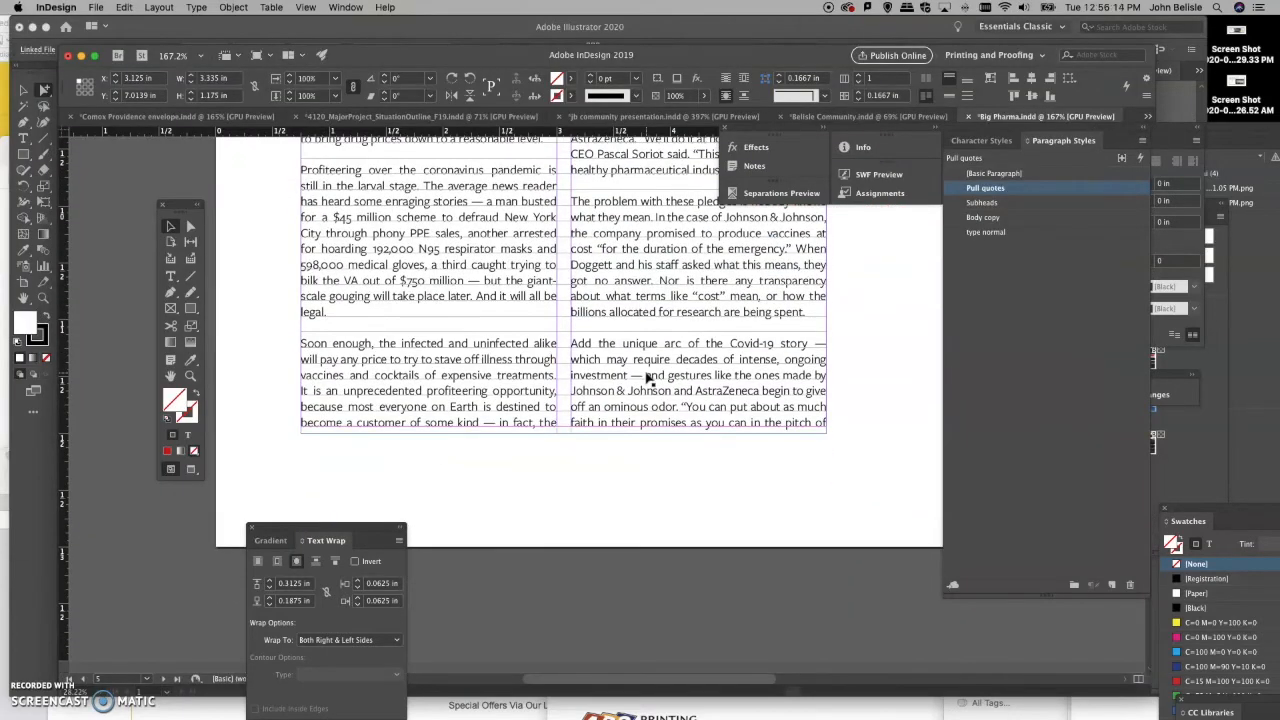
pyautogui.hscroll(10, 648, 378)
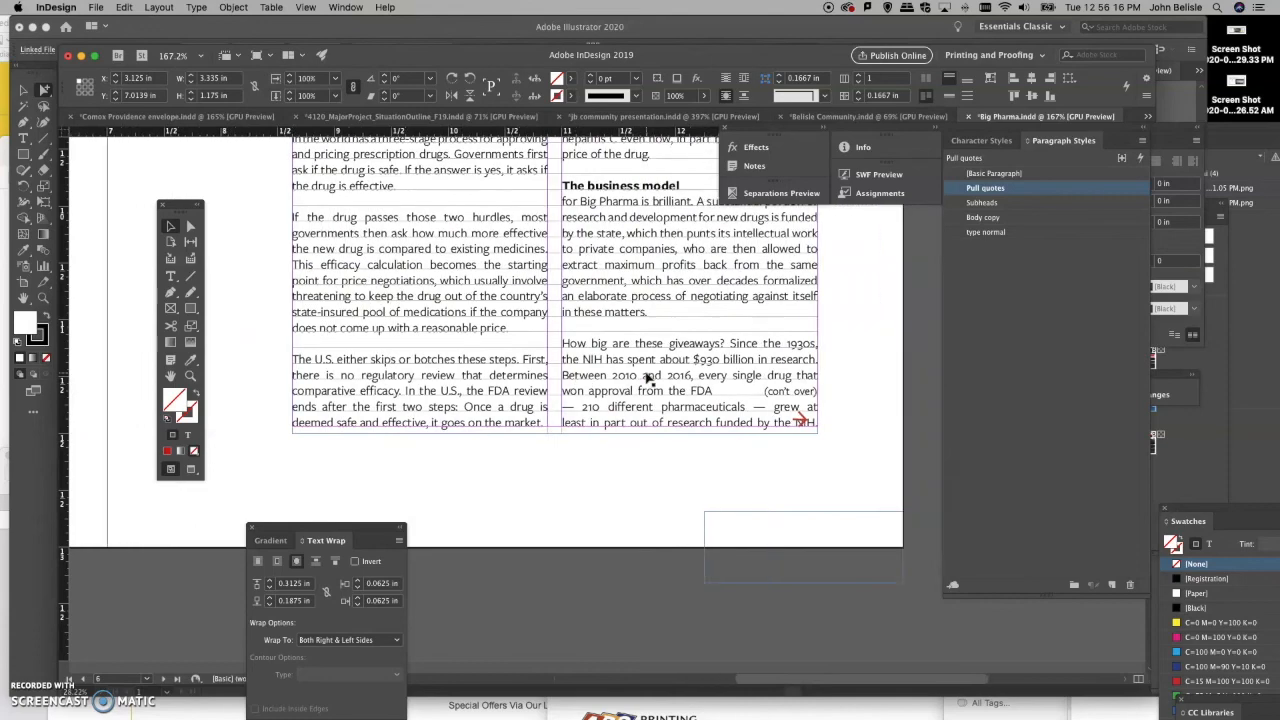
pyautogui.scroll(5, 648, 378)
pyautogui.hscroll(-1, 648, 378)
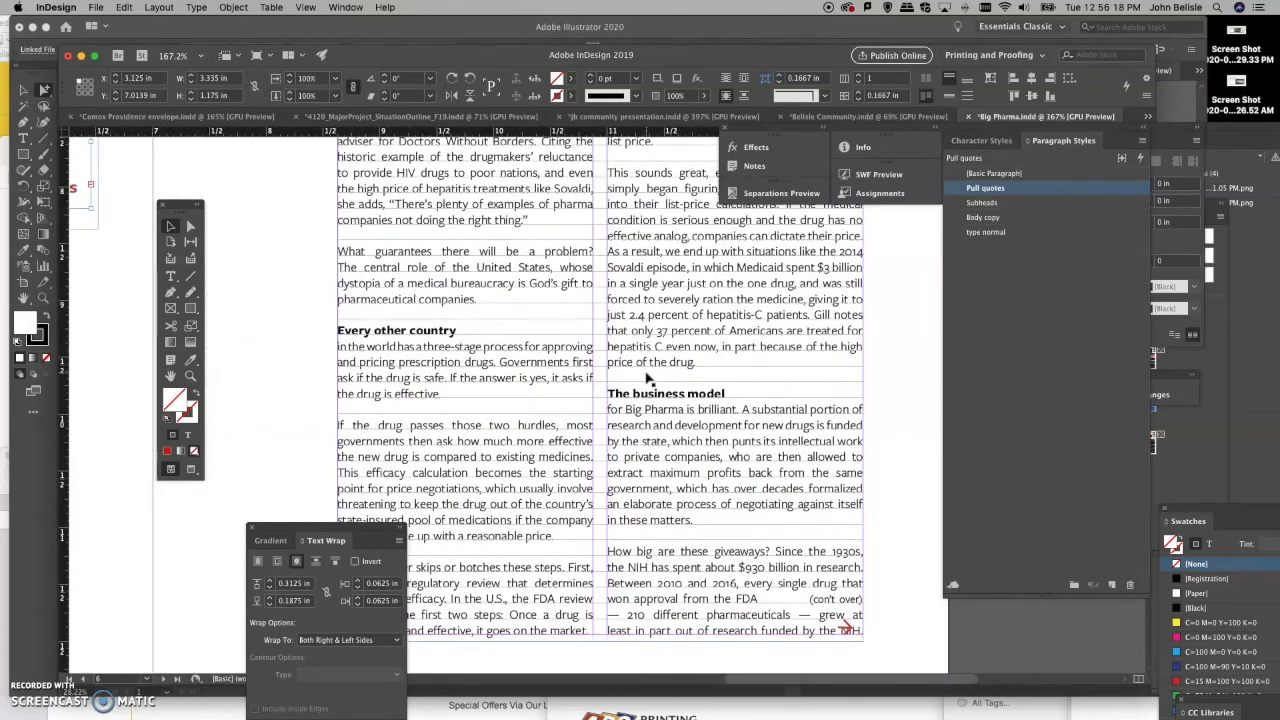
pyautogui.scroll(10, 648, 378)
pyautogui.hscroll(-5, 648, 378)
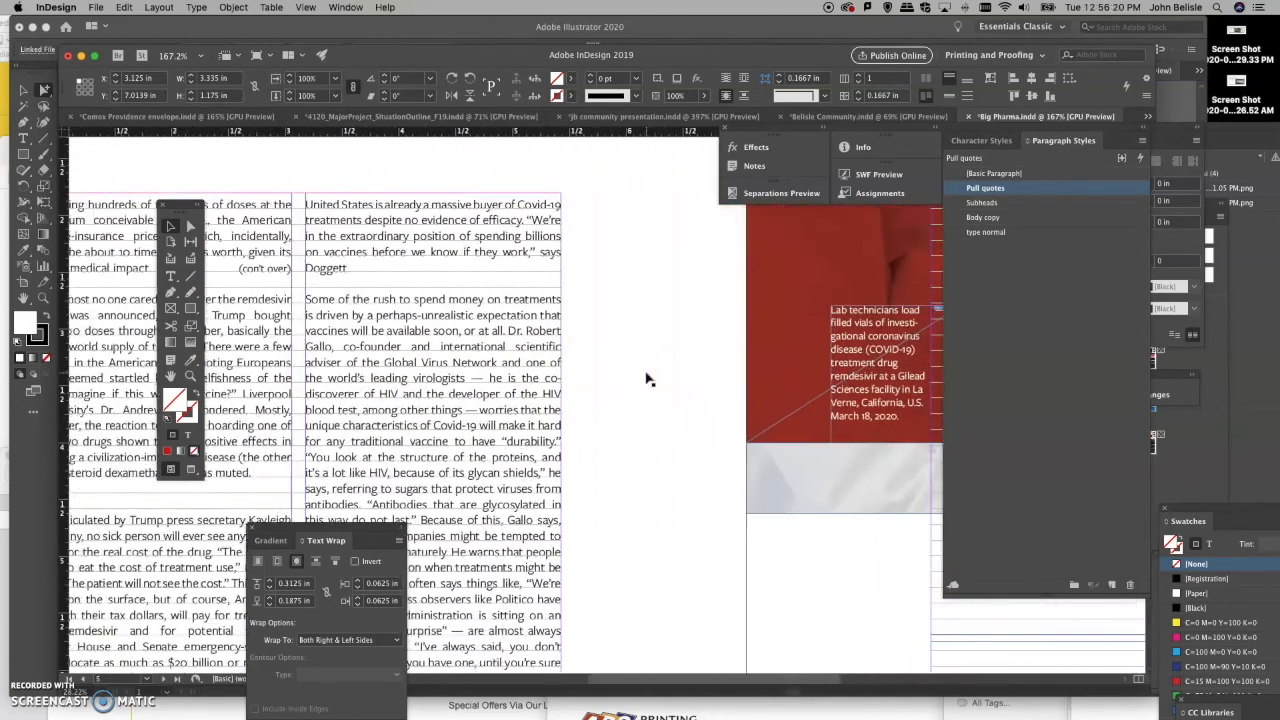
pyautogui.hscroll(-5, 648, 378)
pyautogui.scroll(-7, 648, 378)
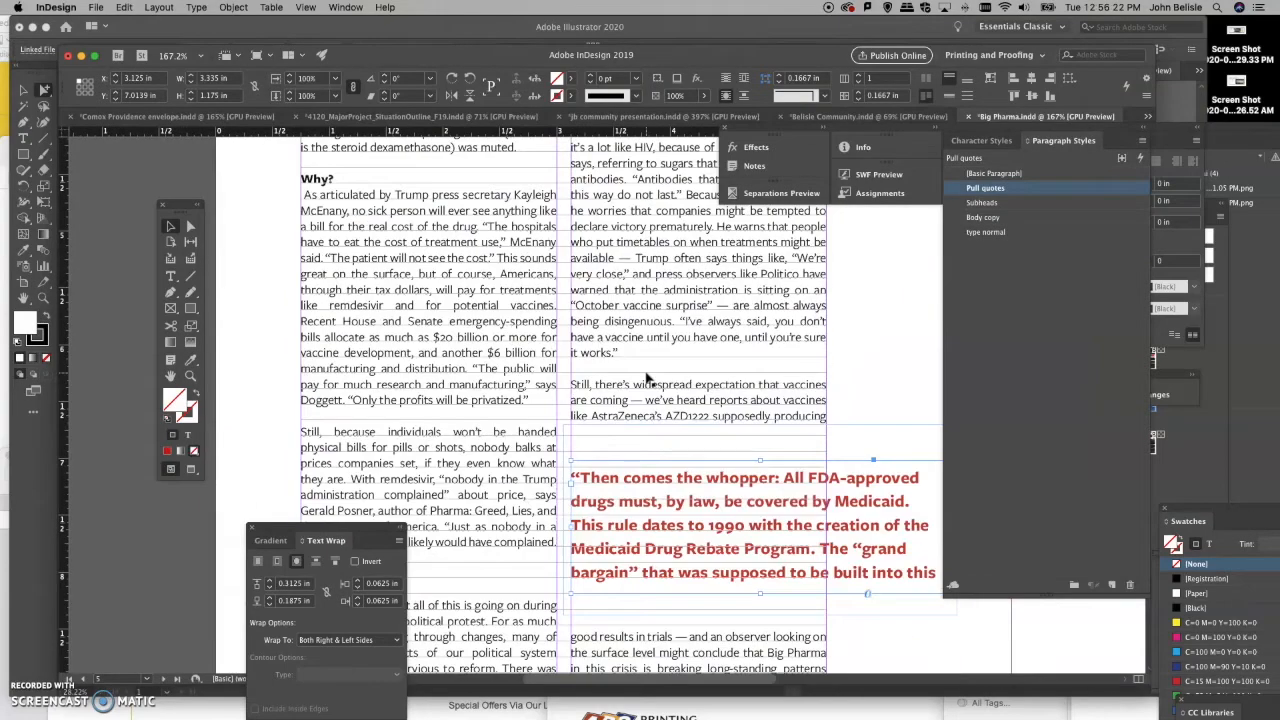
pyautogui.scroll(7, 648, 378)
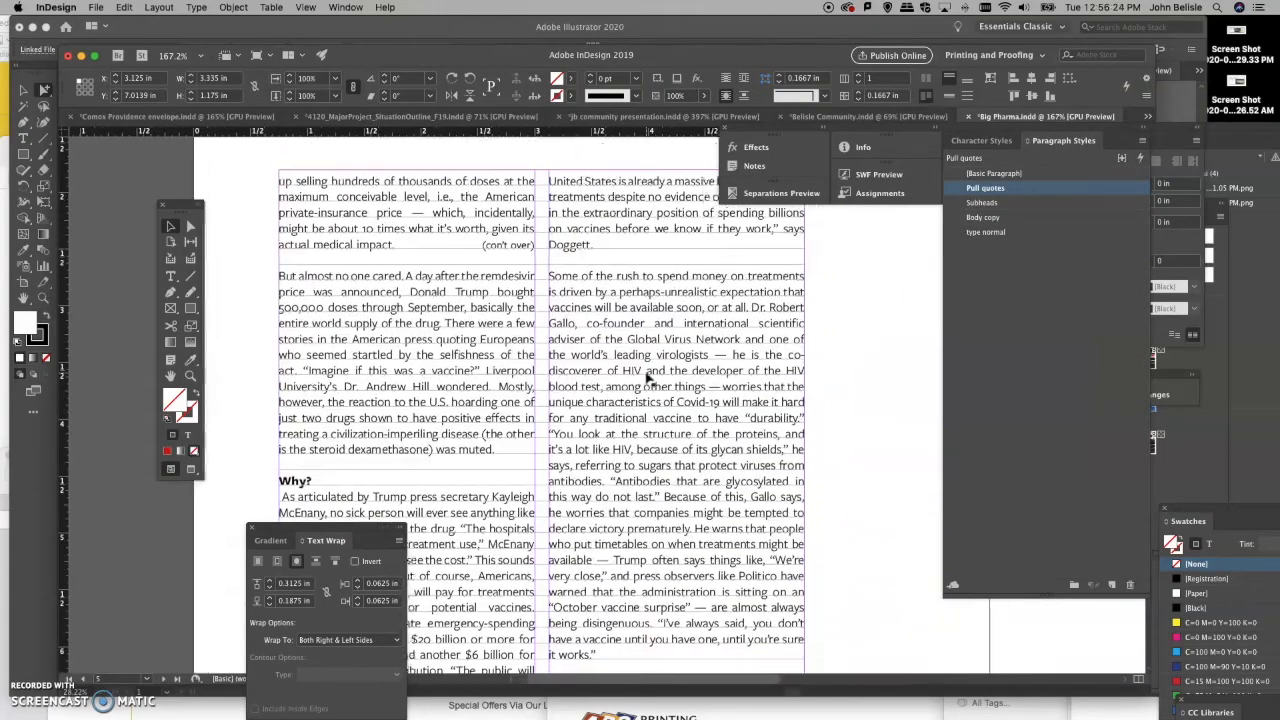
pyautogui.hscroll(2, 648, 378)
pyautogui.scroll(5, 647, 379)
pyautogui.scroll(-5, 647, 379)
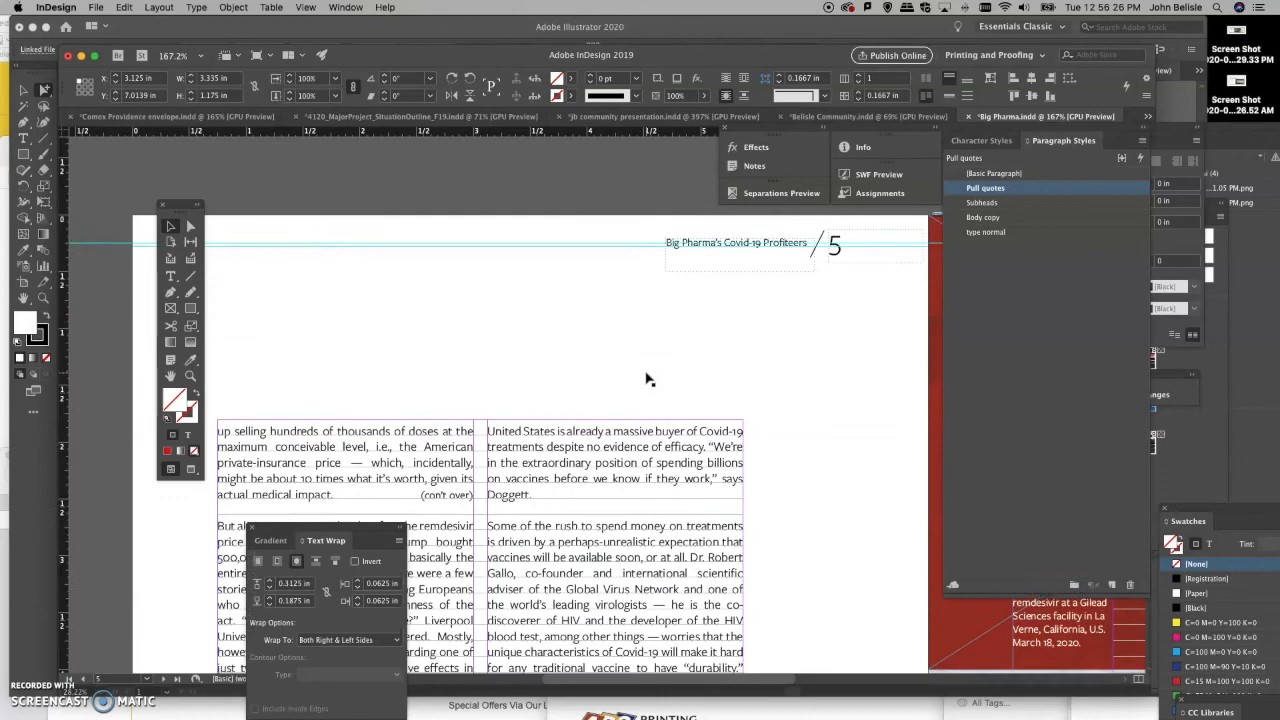
pyautogui.scroll(-5, 646, 378)
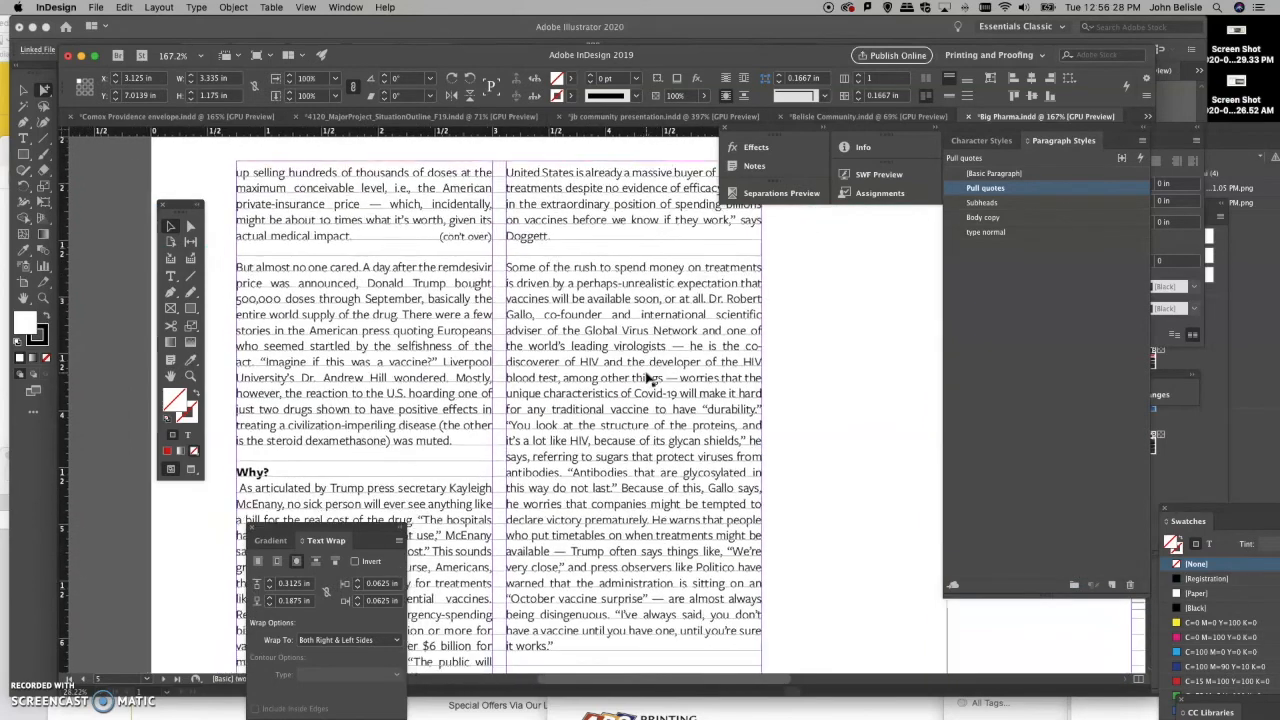
pyautogui.scroll(-10, 646, 378)
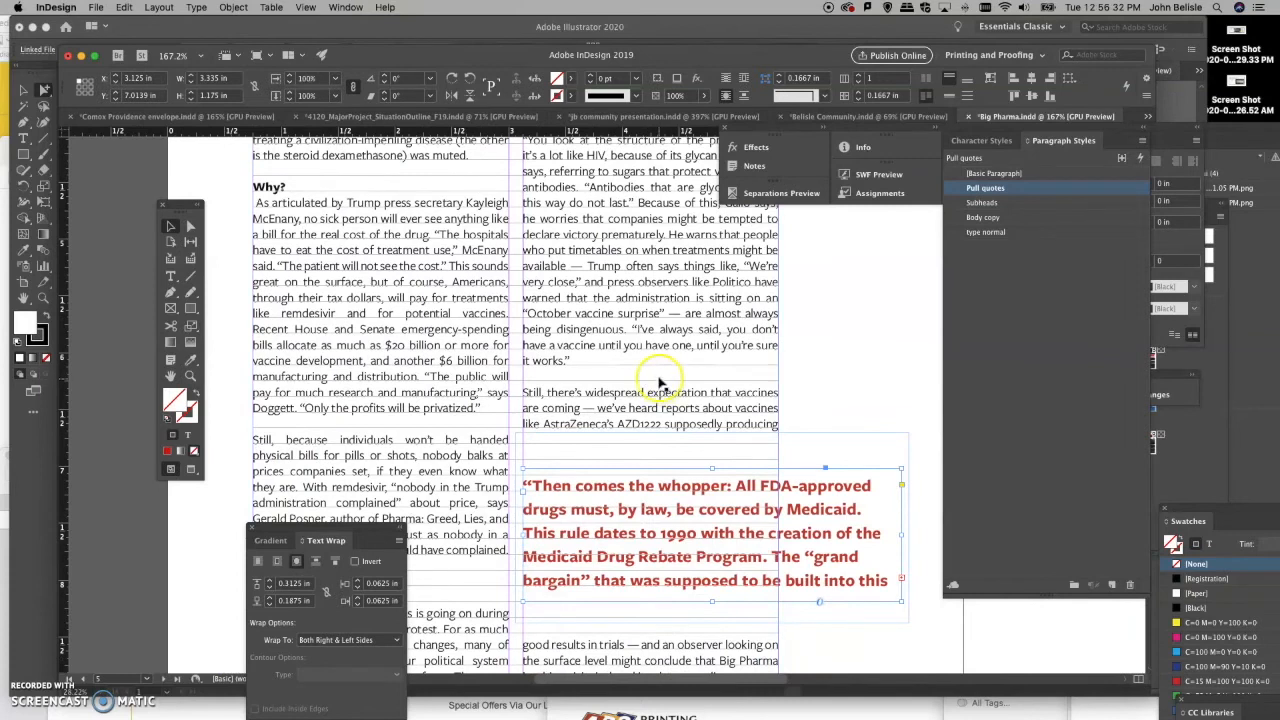
pyautogui.scroll(-2, 660, 380)
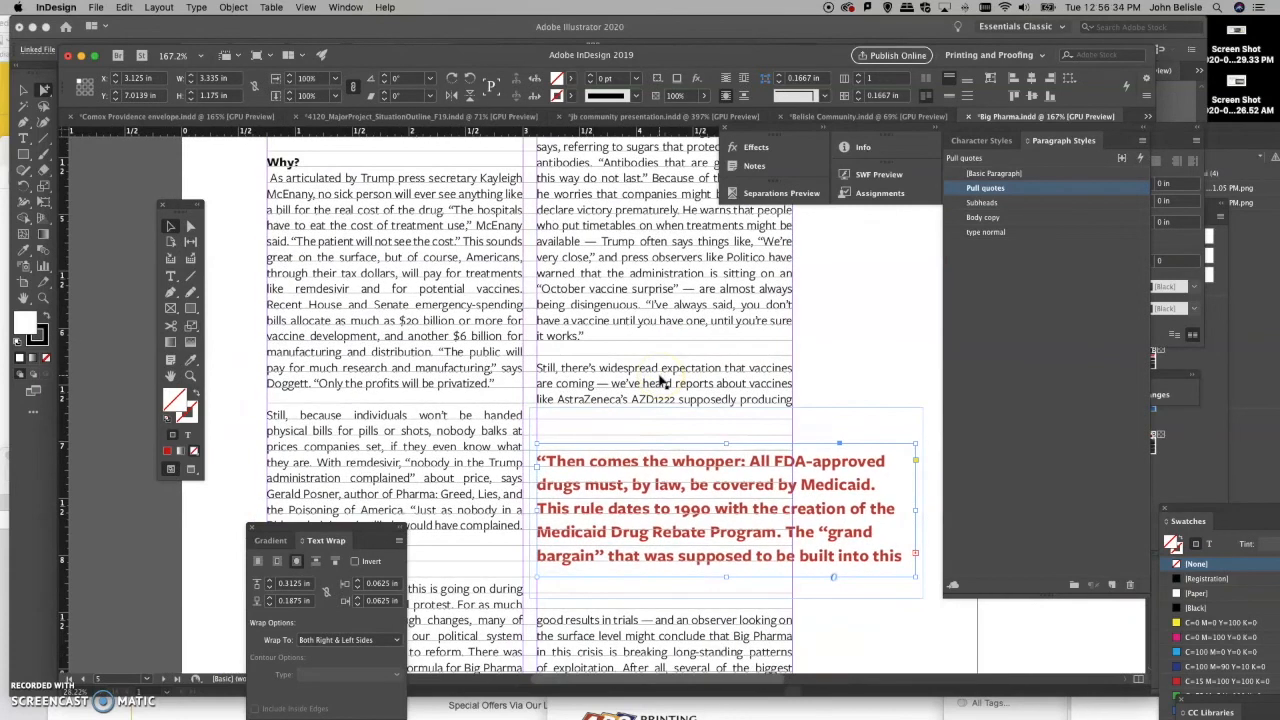
pyautogui.scroll(-15, 660, 380)
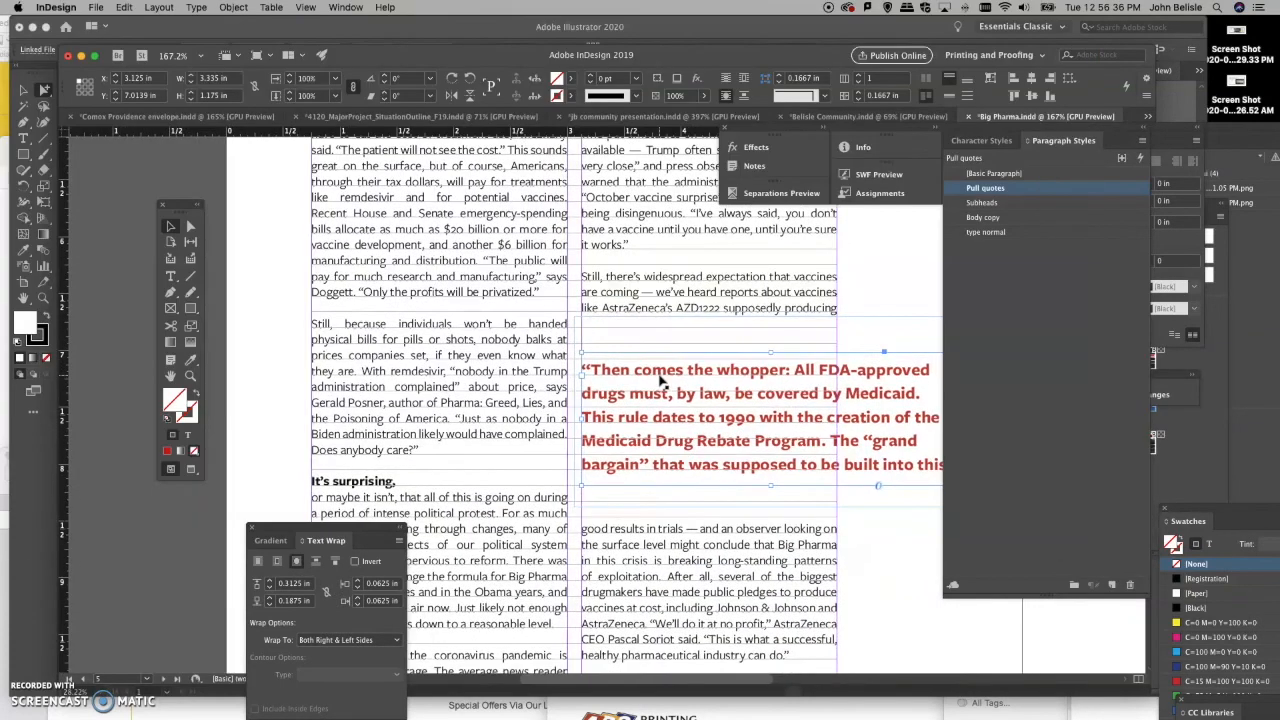
pyautogui.scroll(-6, 660, 382)
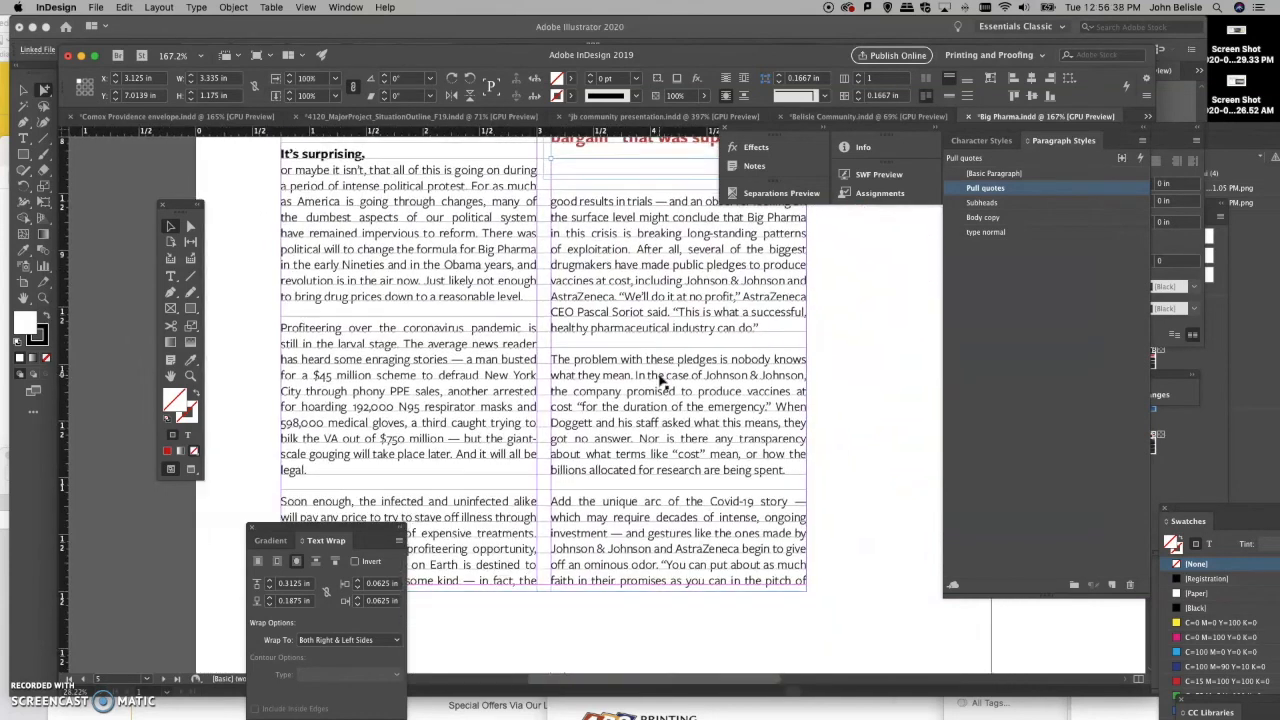